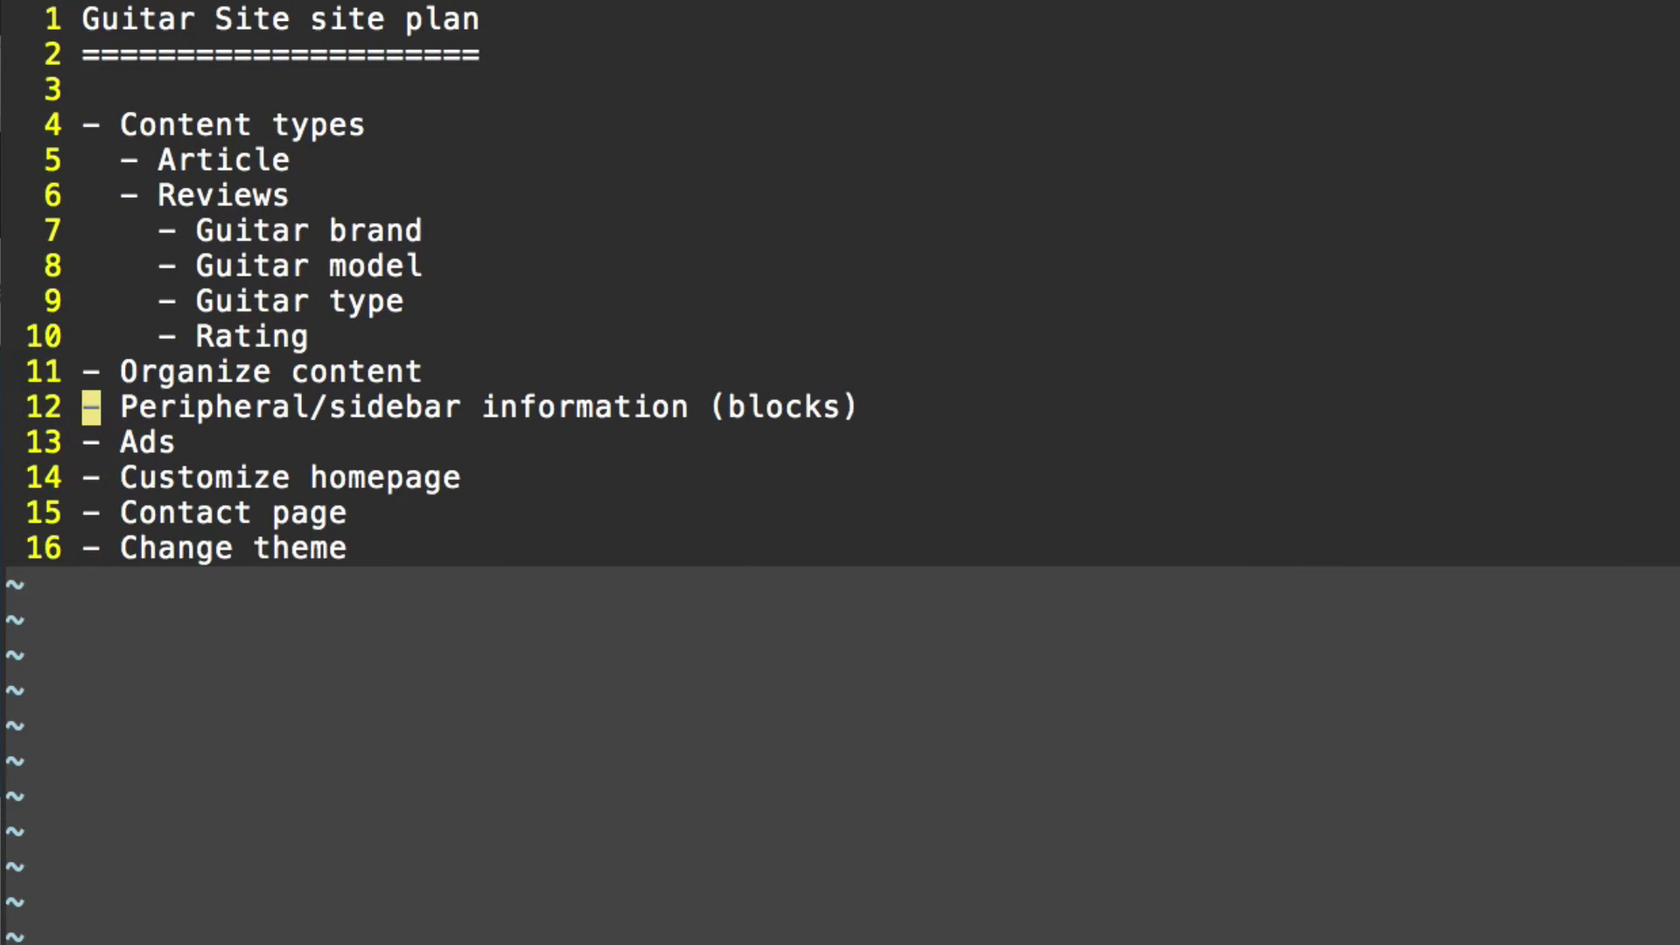
# - Move down the task plan past the Ads item to the Customize homepage item
pyautogui.press('j')
pyautogui.press('l')
pyautogui.press('l')
pyautogui.press('h')
pyautogui.press('h')
pyautogui.press('l')
pyautogui.press('l')
pyautogui.press('j')
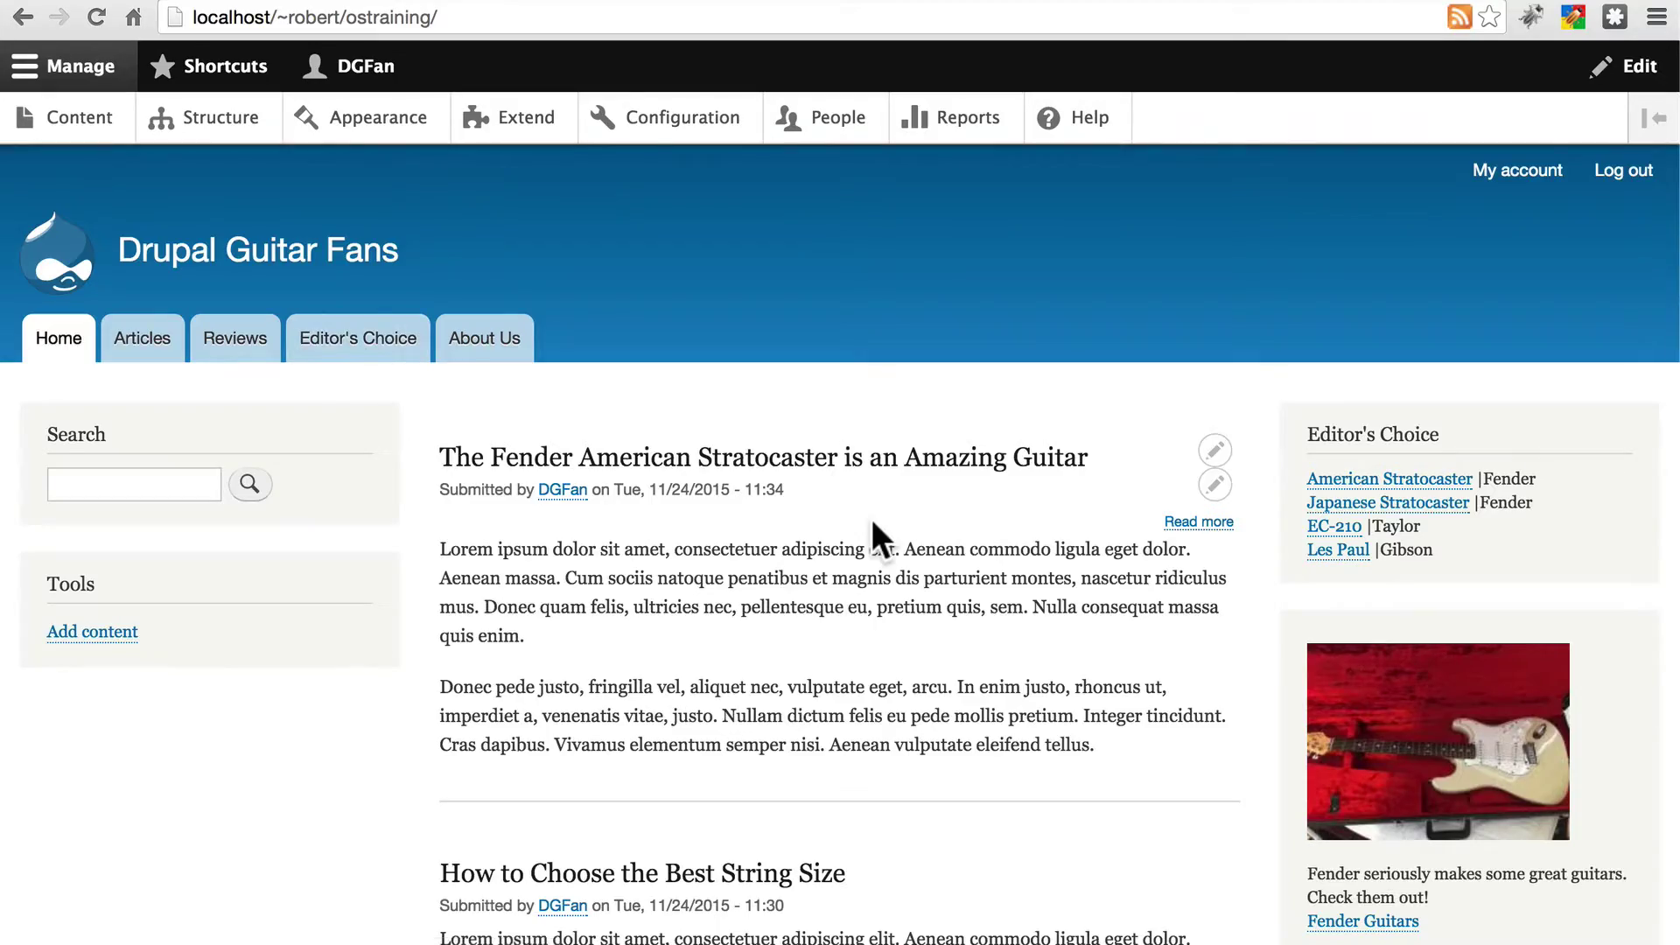
pyautogui.scroll(-5, 870, 518)
pyautogui.scroll(-20, 882, 332)
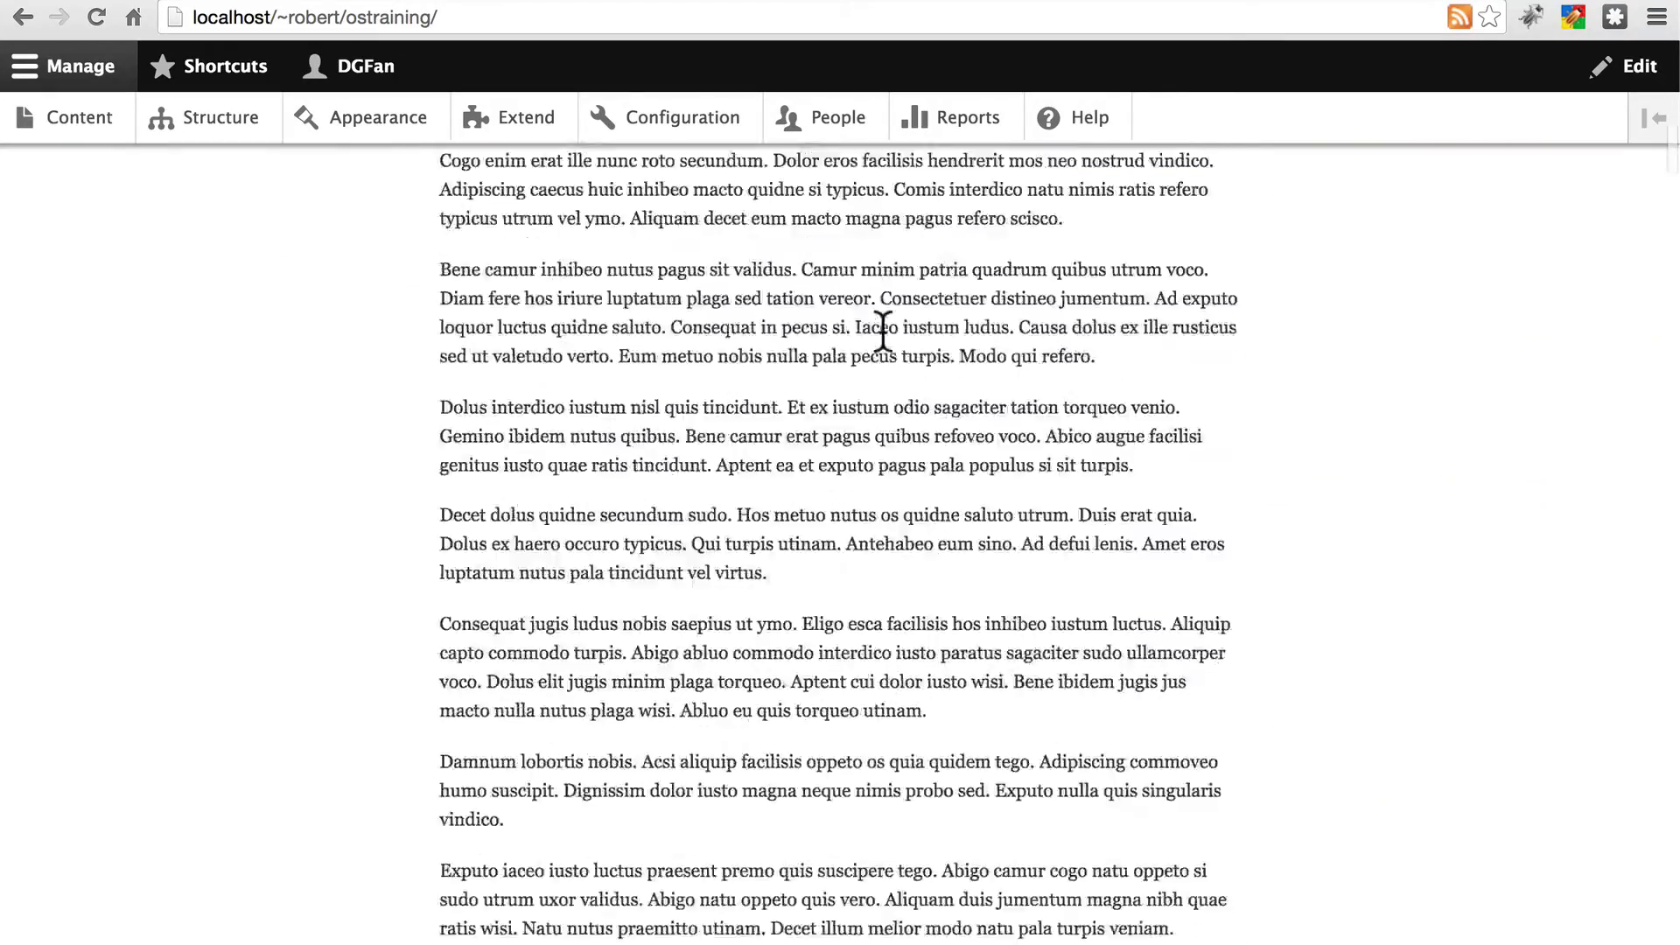
pyautogui.scroll(-5, 882, 333)
pyautogui.scroll(20, 882, 333)
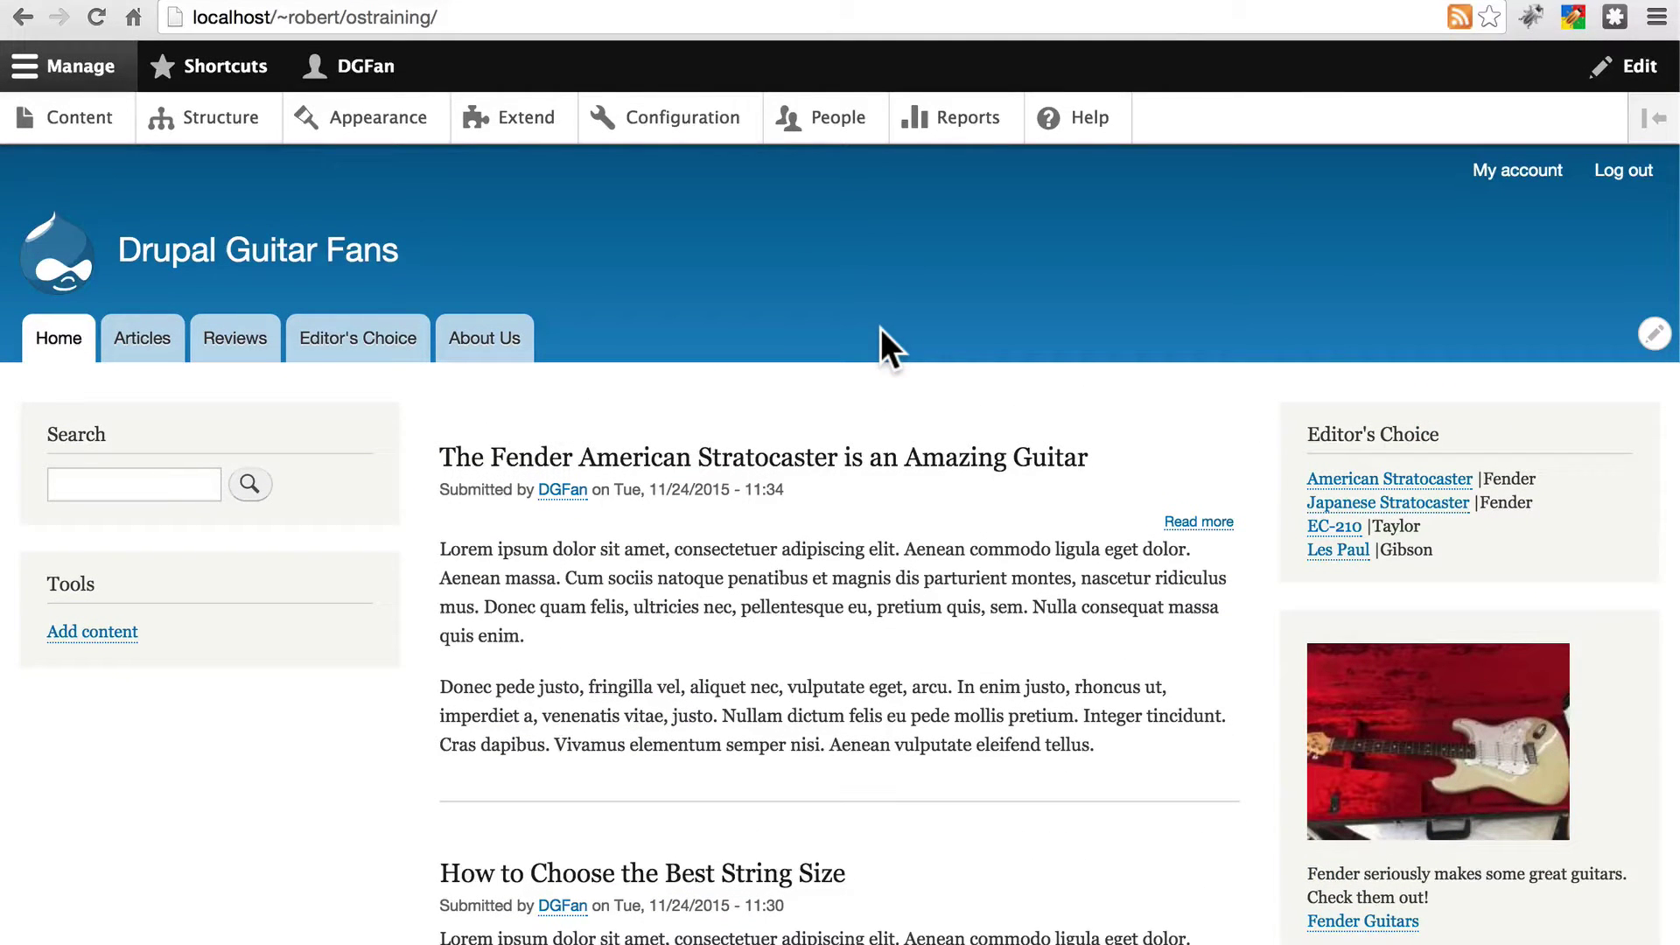
# - Open the Frontpage view for editing from Structure > Views
pyautogui.click(219, 122)
pyautogui.scroll(-3, 338, 480)
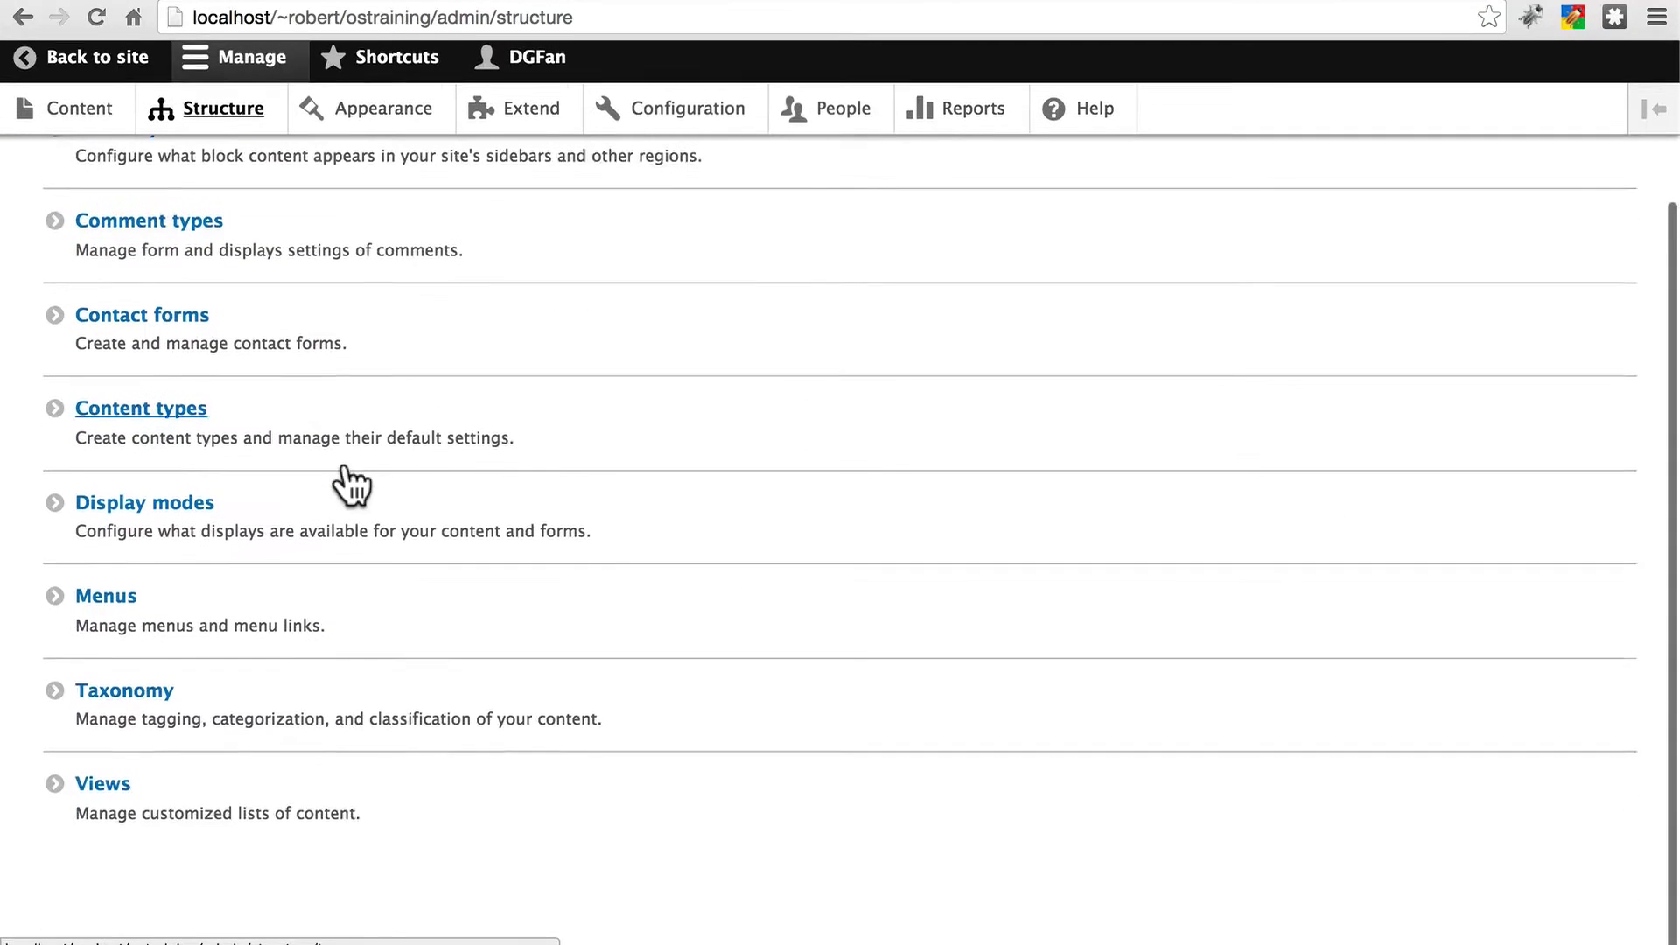
pyautogui.click(105, 795)
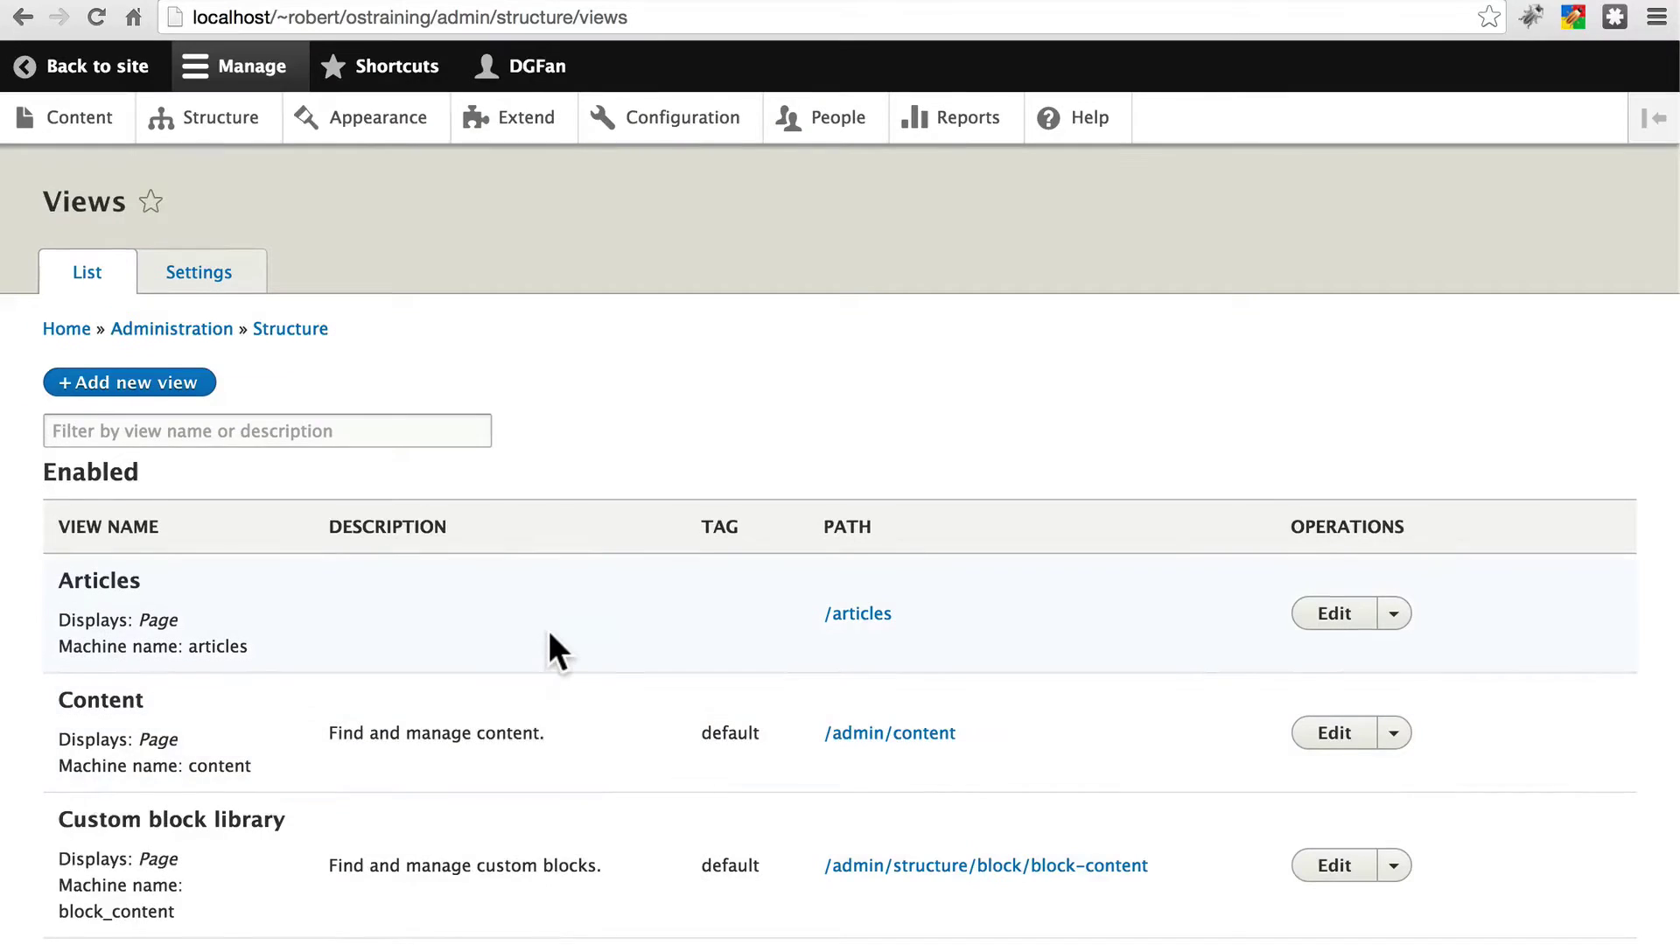
pyautogui.scroll(-5, 552, 647)
pyautogui.scroll(-4, 550, 634)
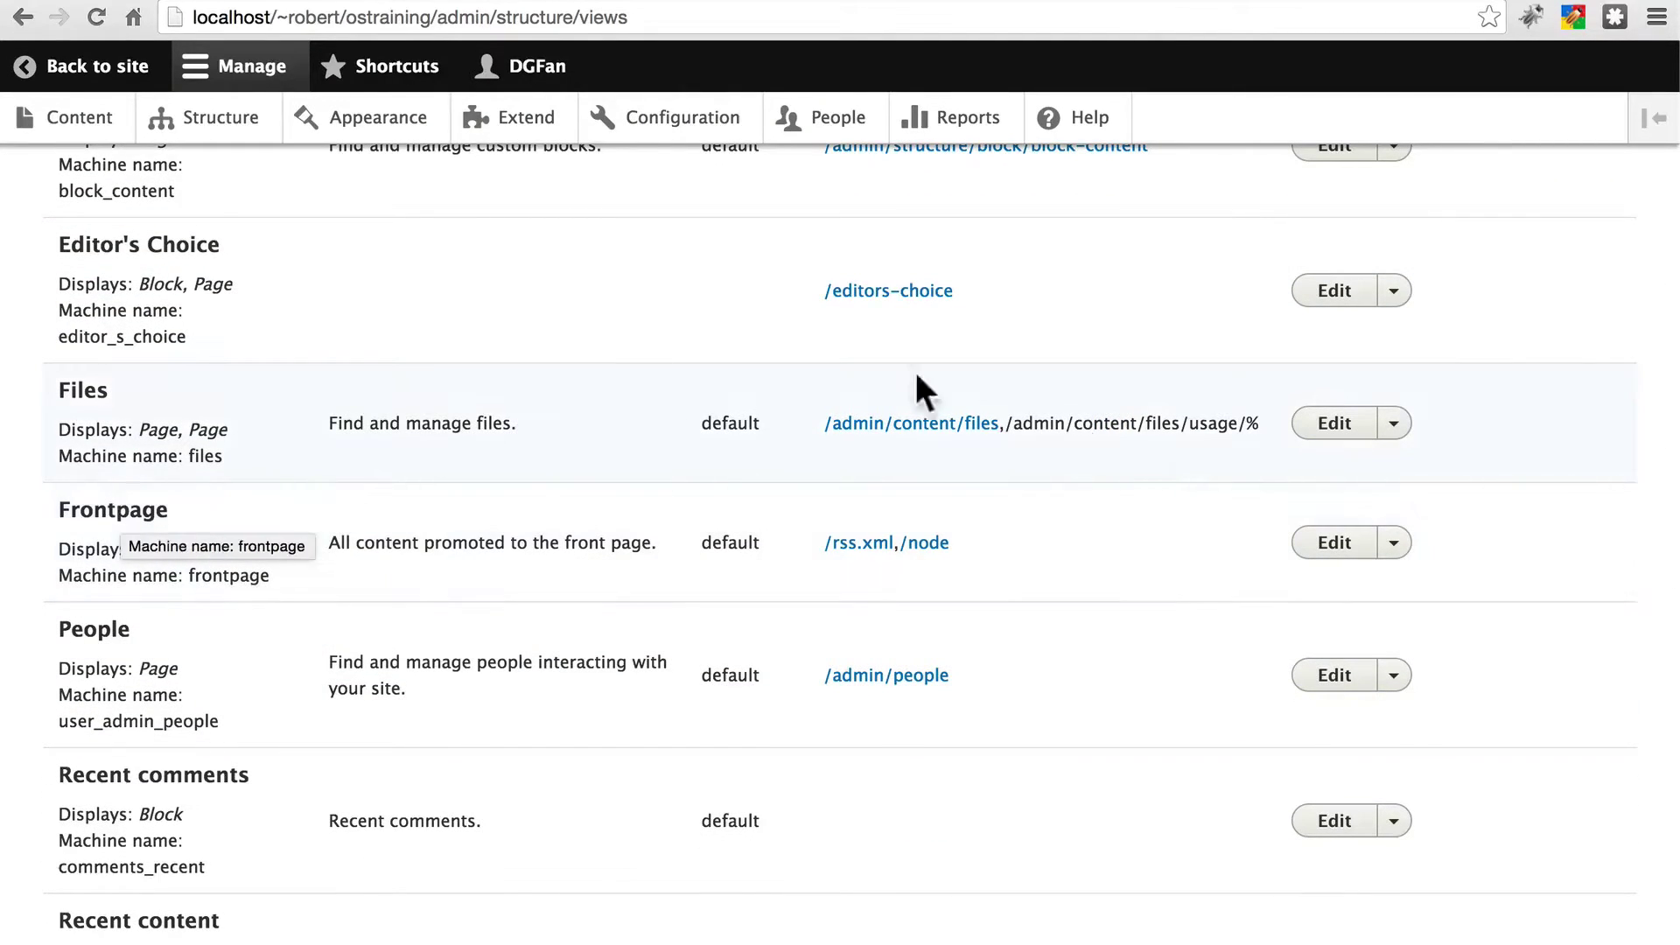
pyautogui.click(1330, 548)
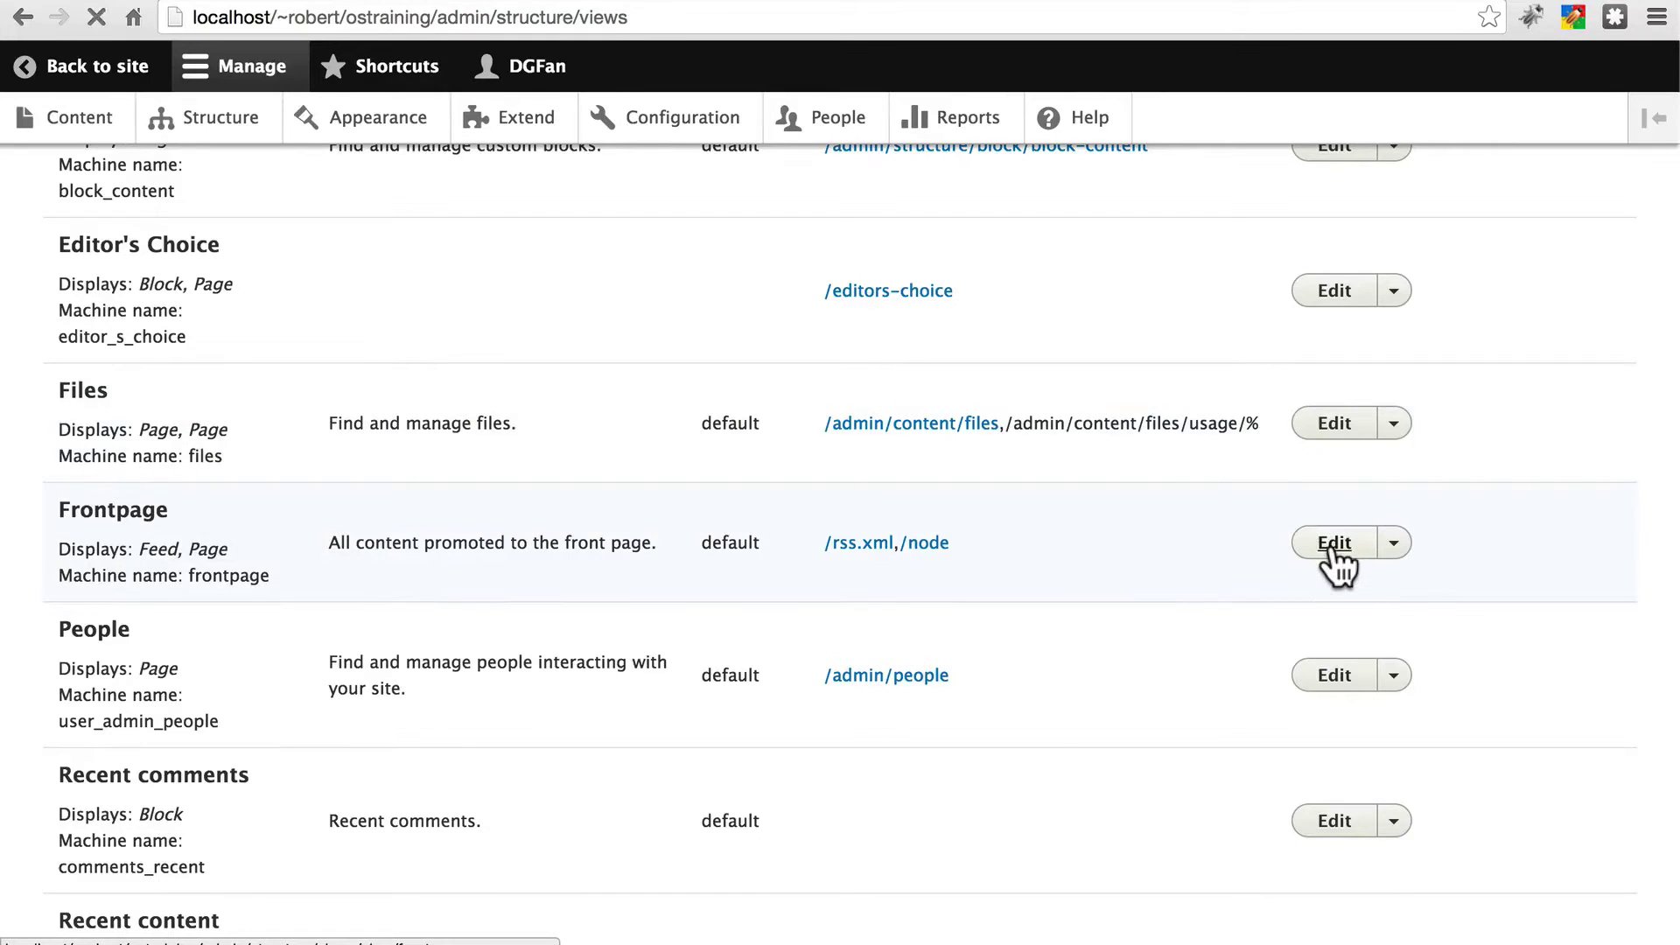
# - Inspect the Frontpage view's row view-mode options, keeping Teaser and cancelling
pyautogui.scroll(-1, 569, 474)
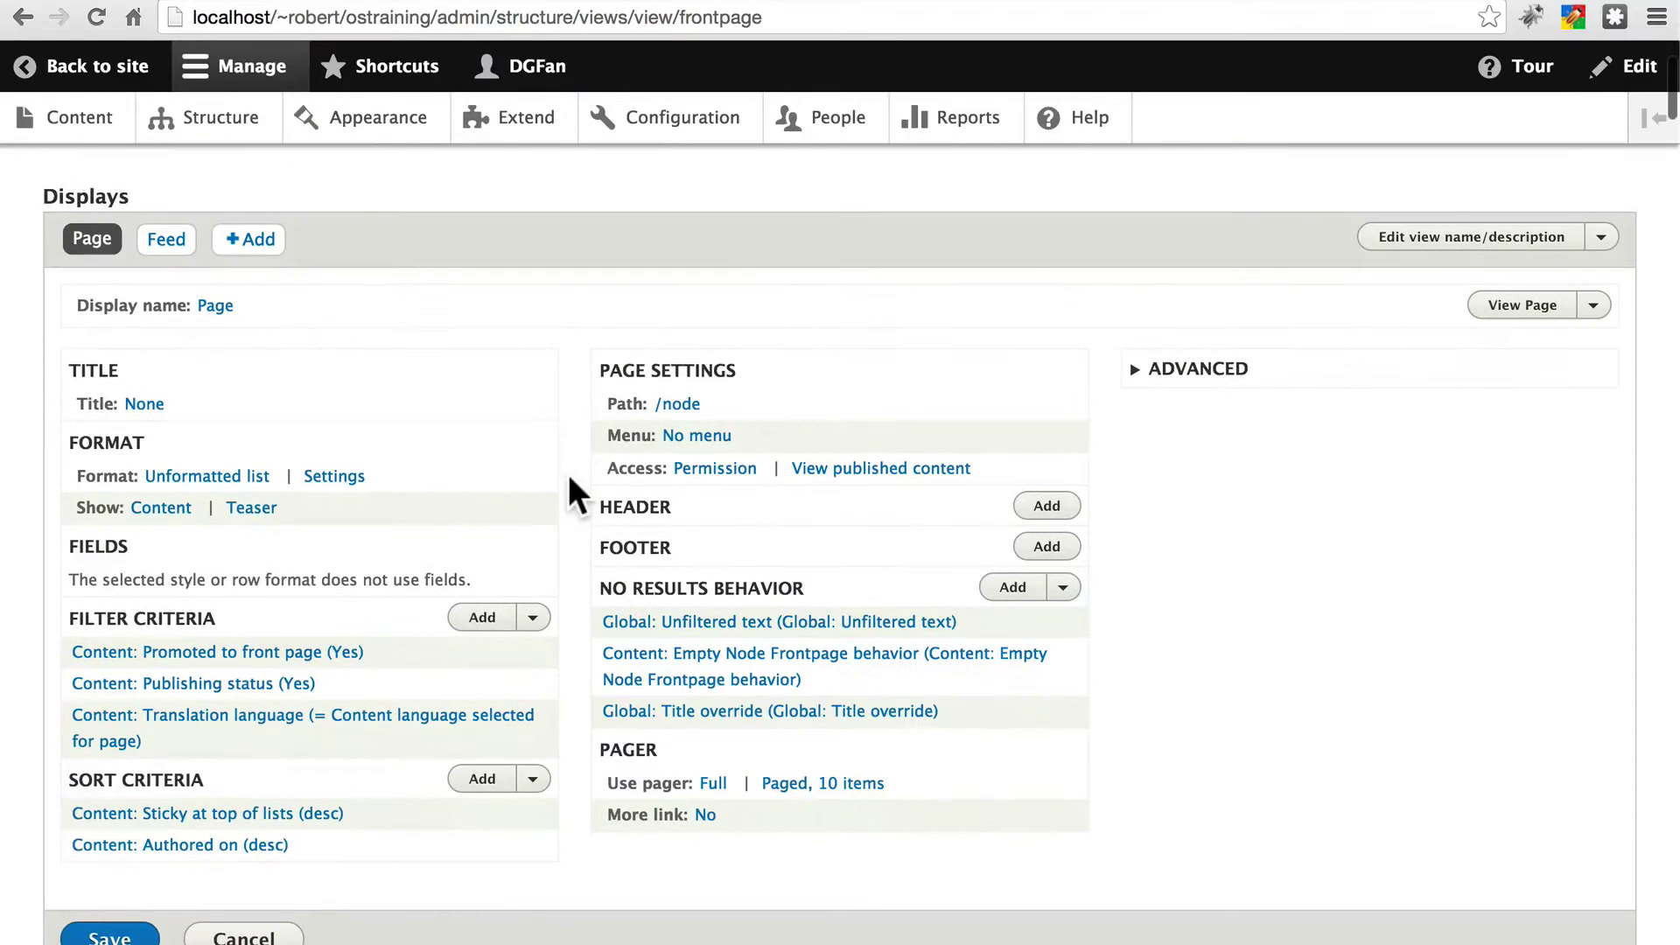
pyautogui.scroll(-1, 533, 465)
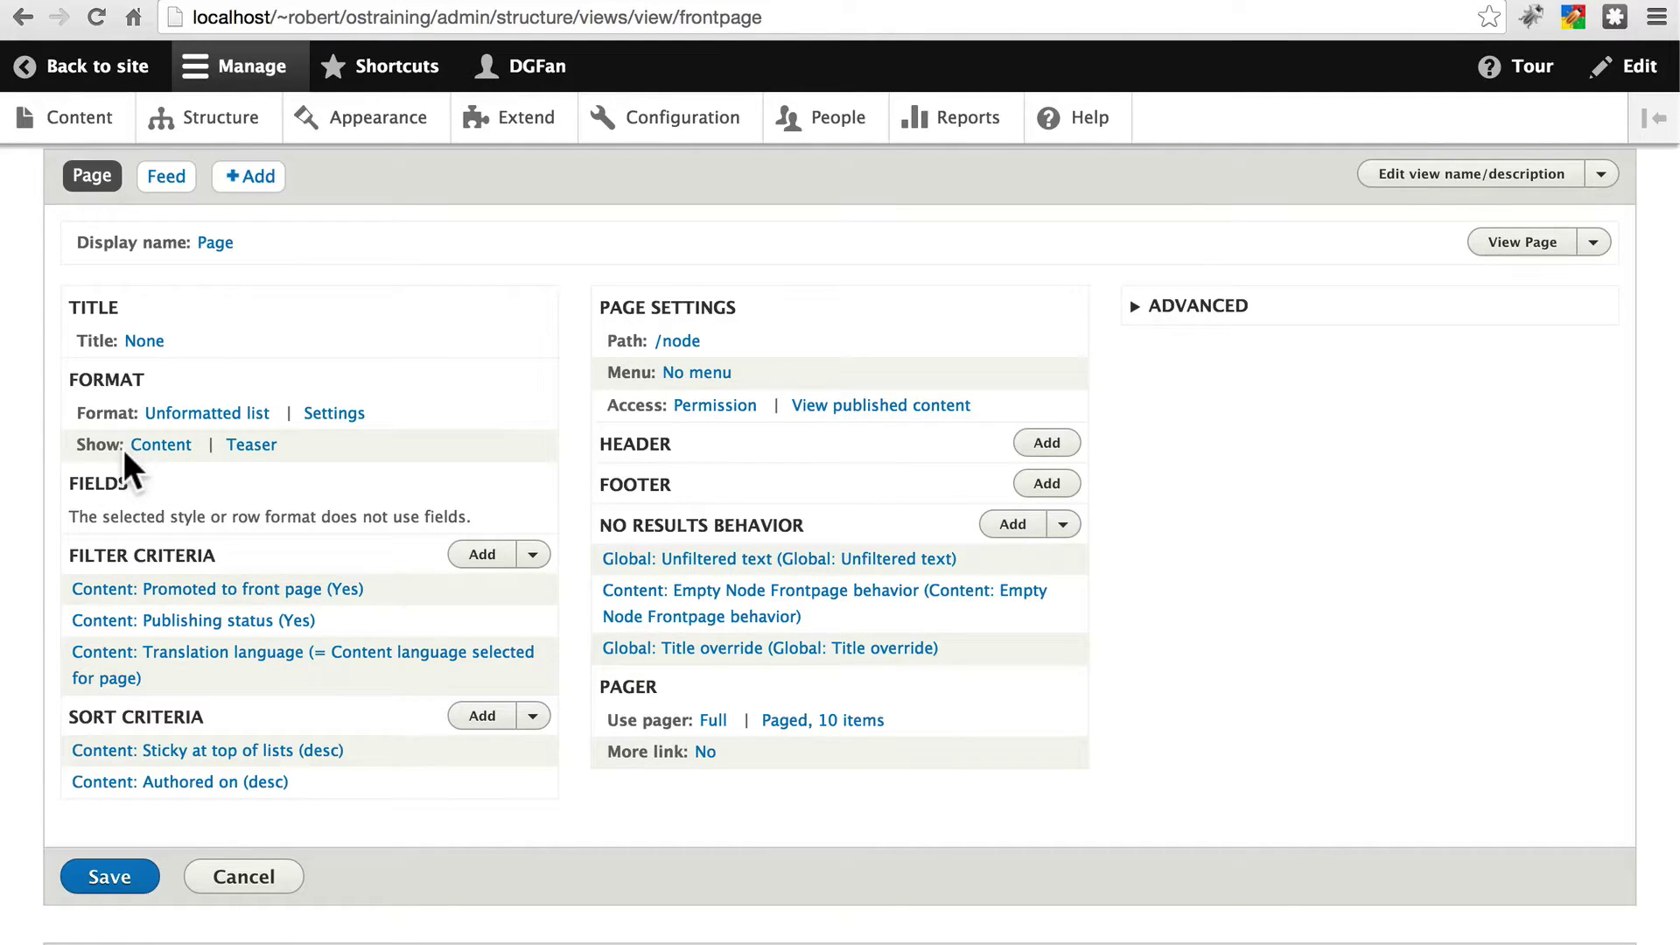
pyautogui.click(255, 450)
pyautogui.click(353, 564)
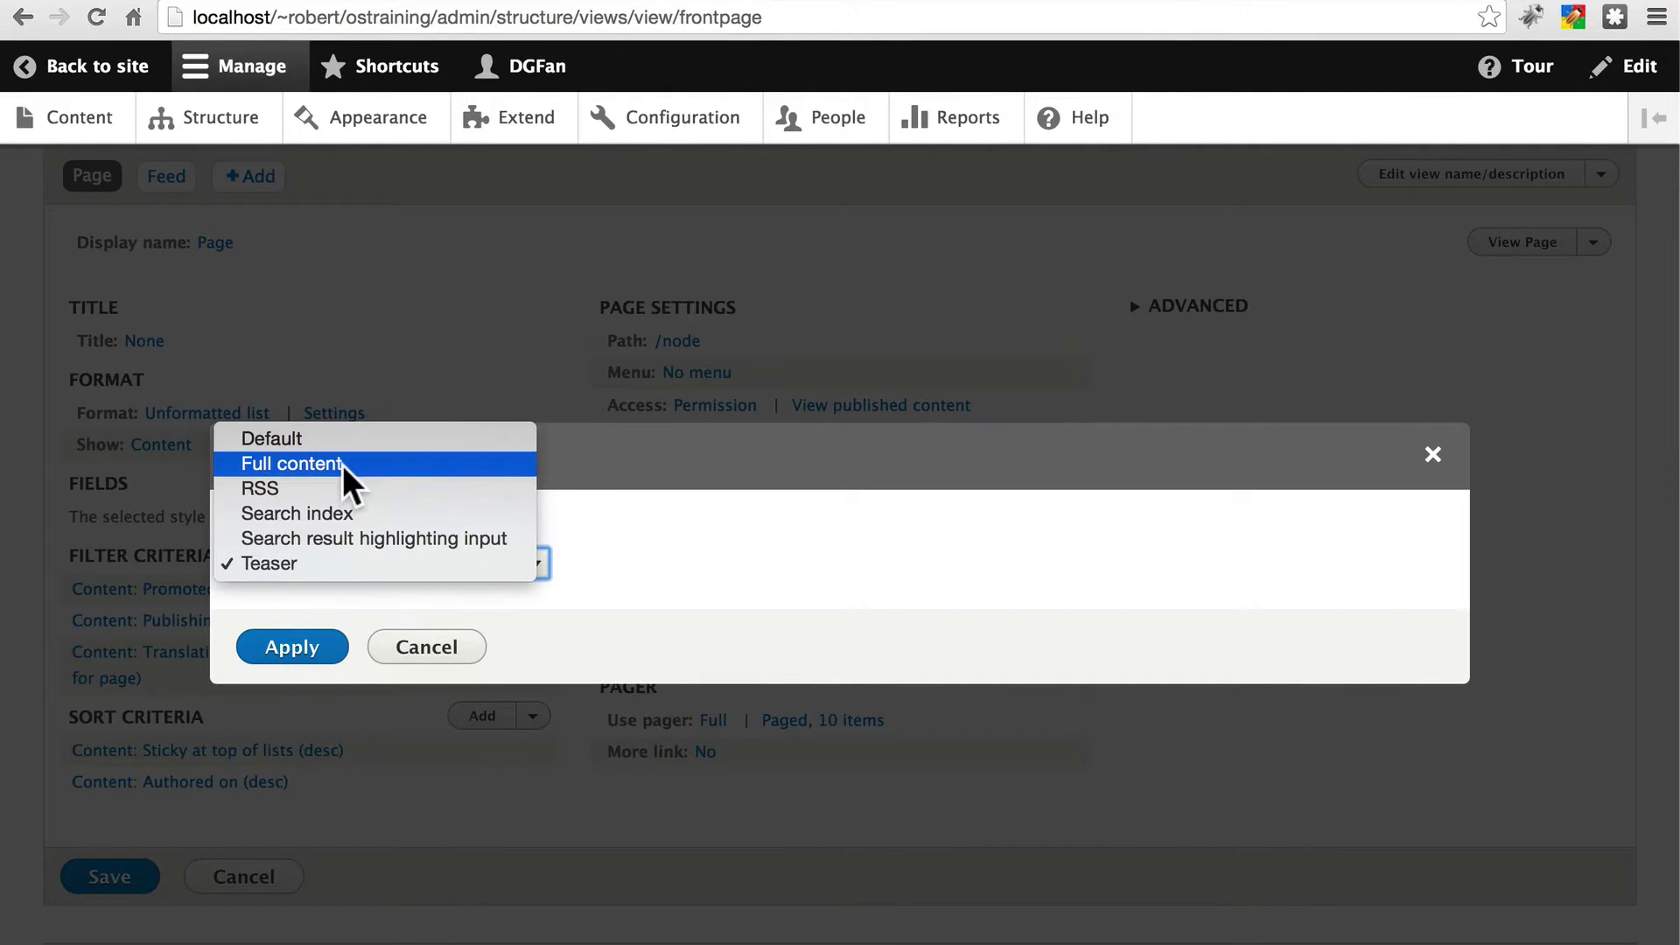
pyautogui.click(330, 564)
pyautogui.click(444, 652)
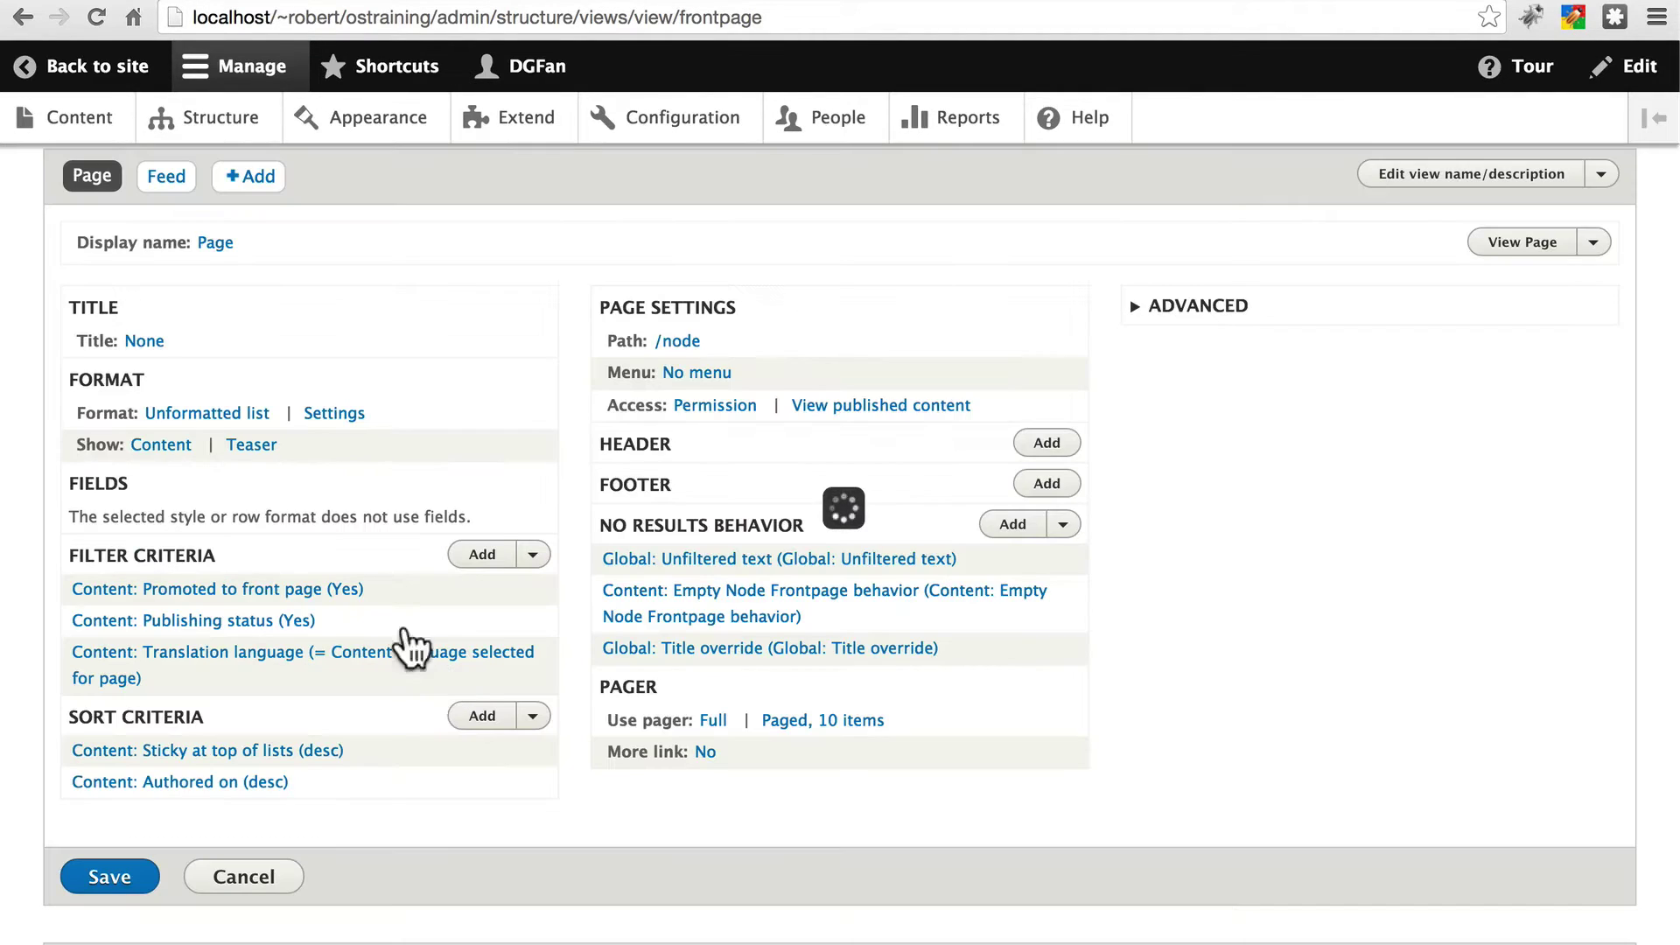
# - Try the Fields row style, switch back to Content, and close without applying
pyautogui.click(161, 449)
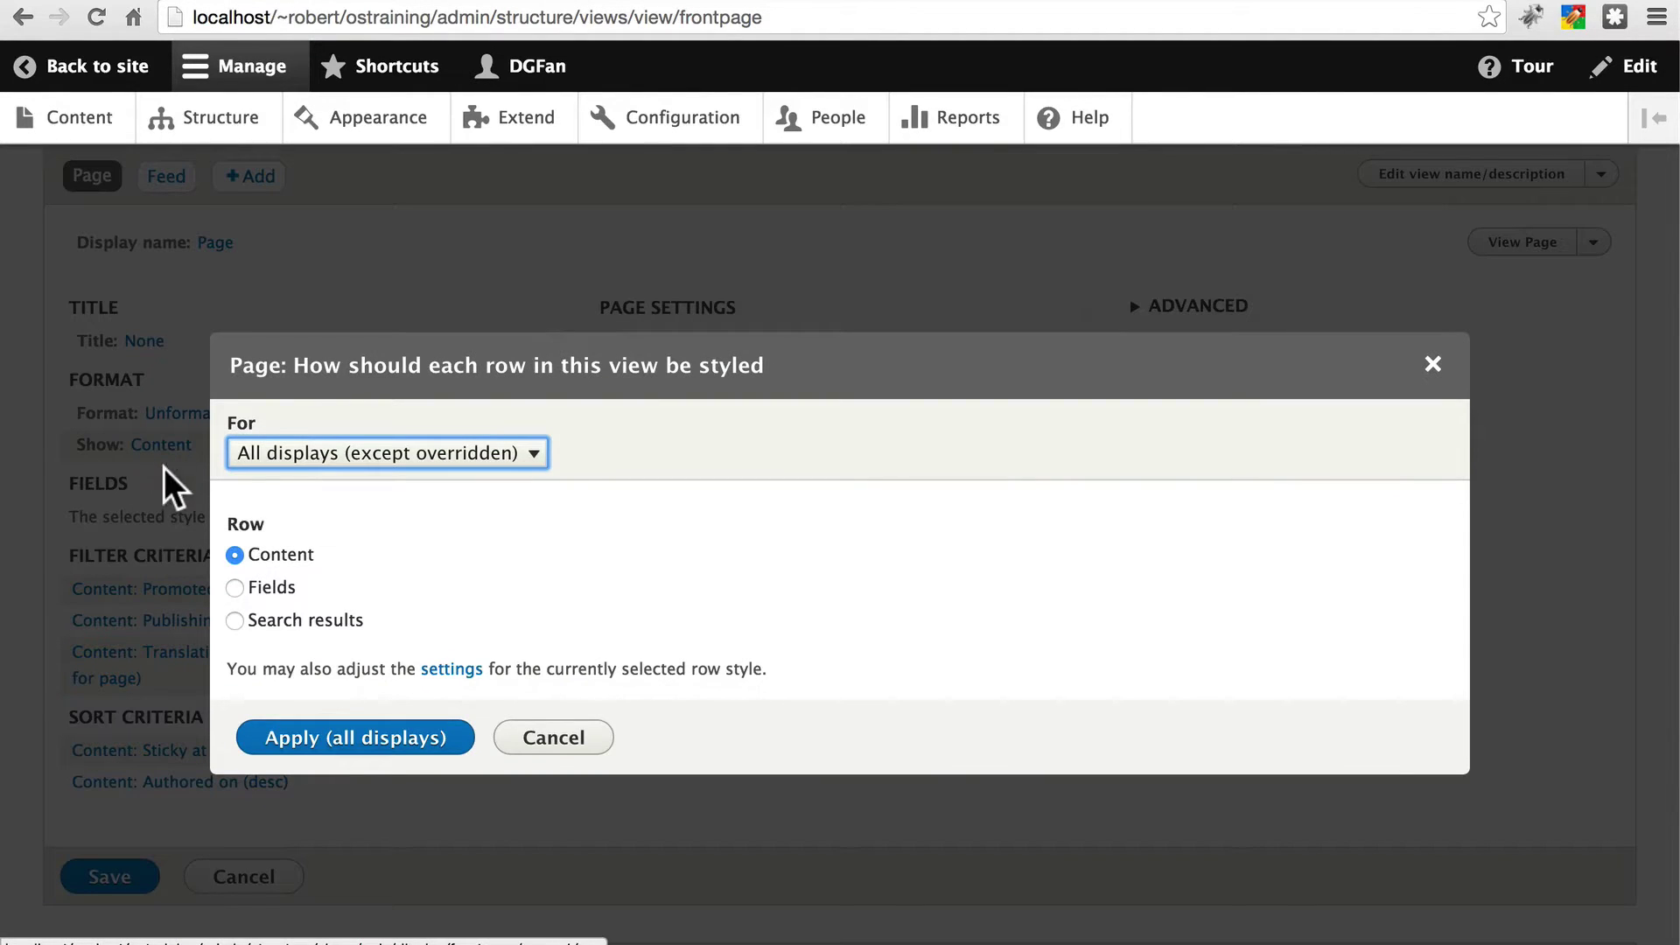
pyautogui.click(235, 591)
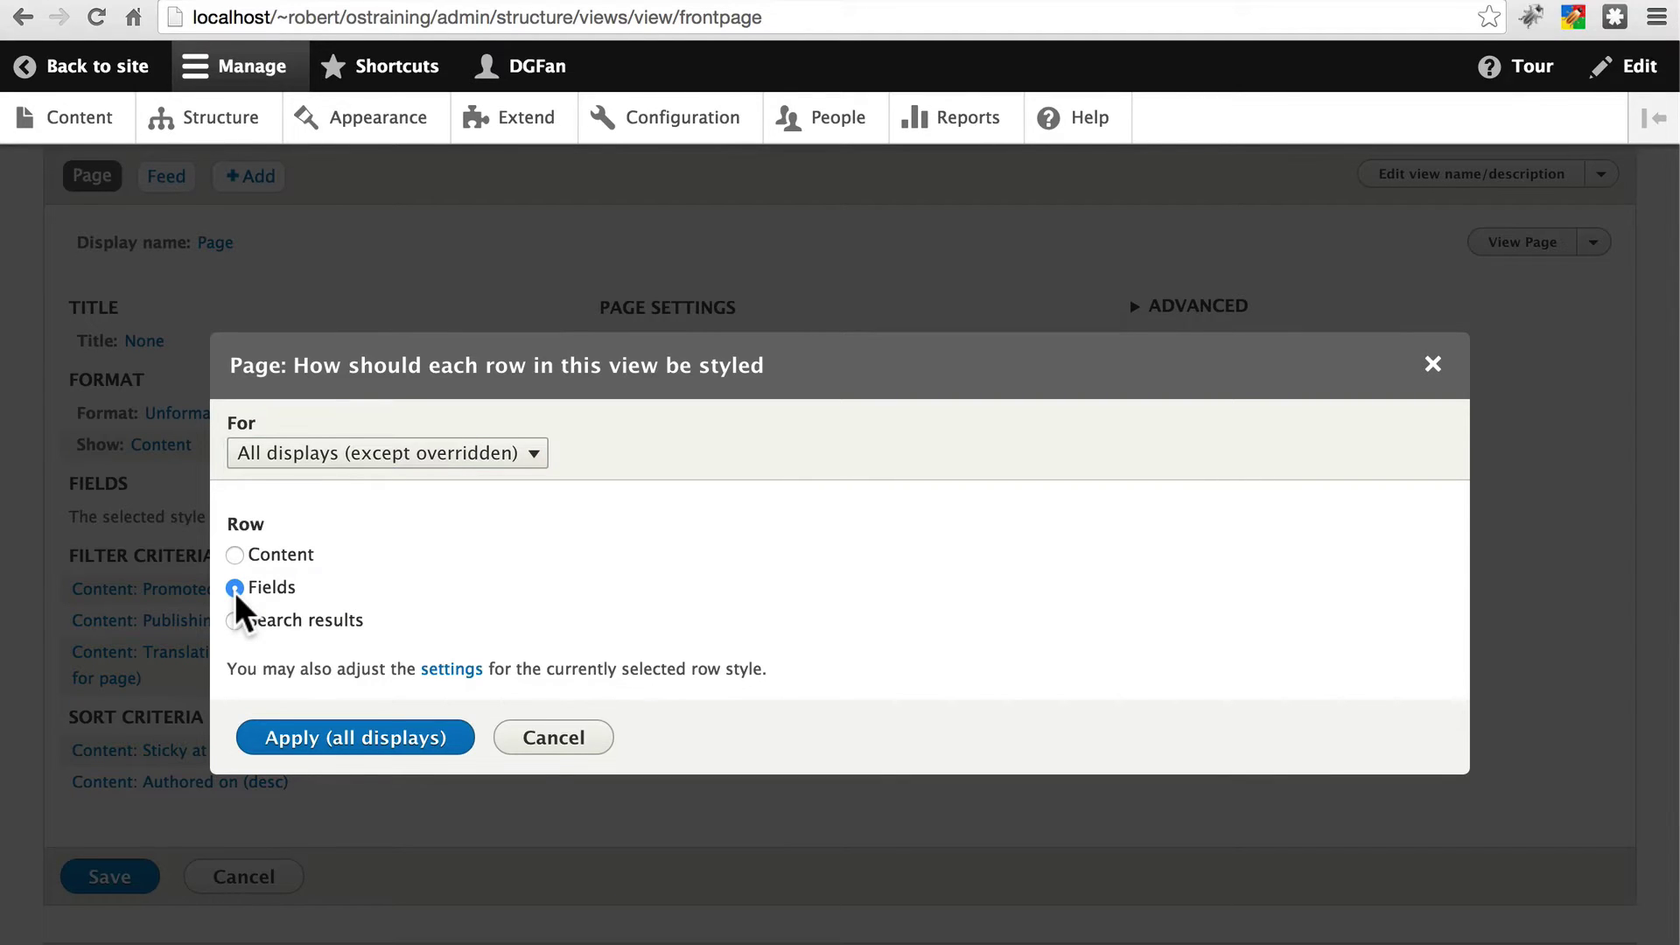
pyautogui.click(234, 554)
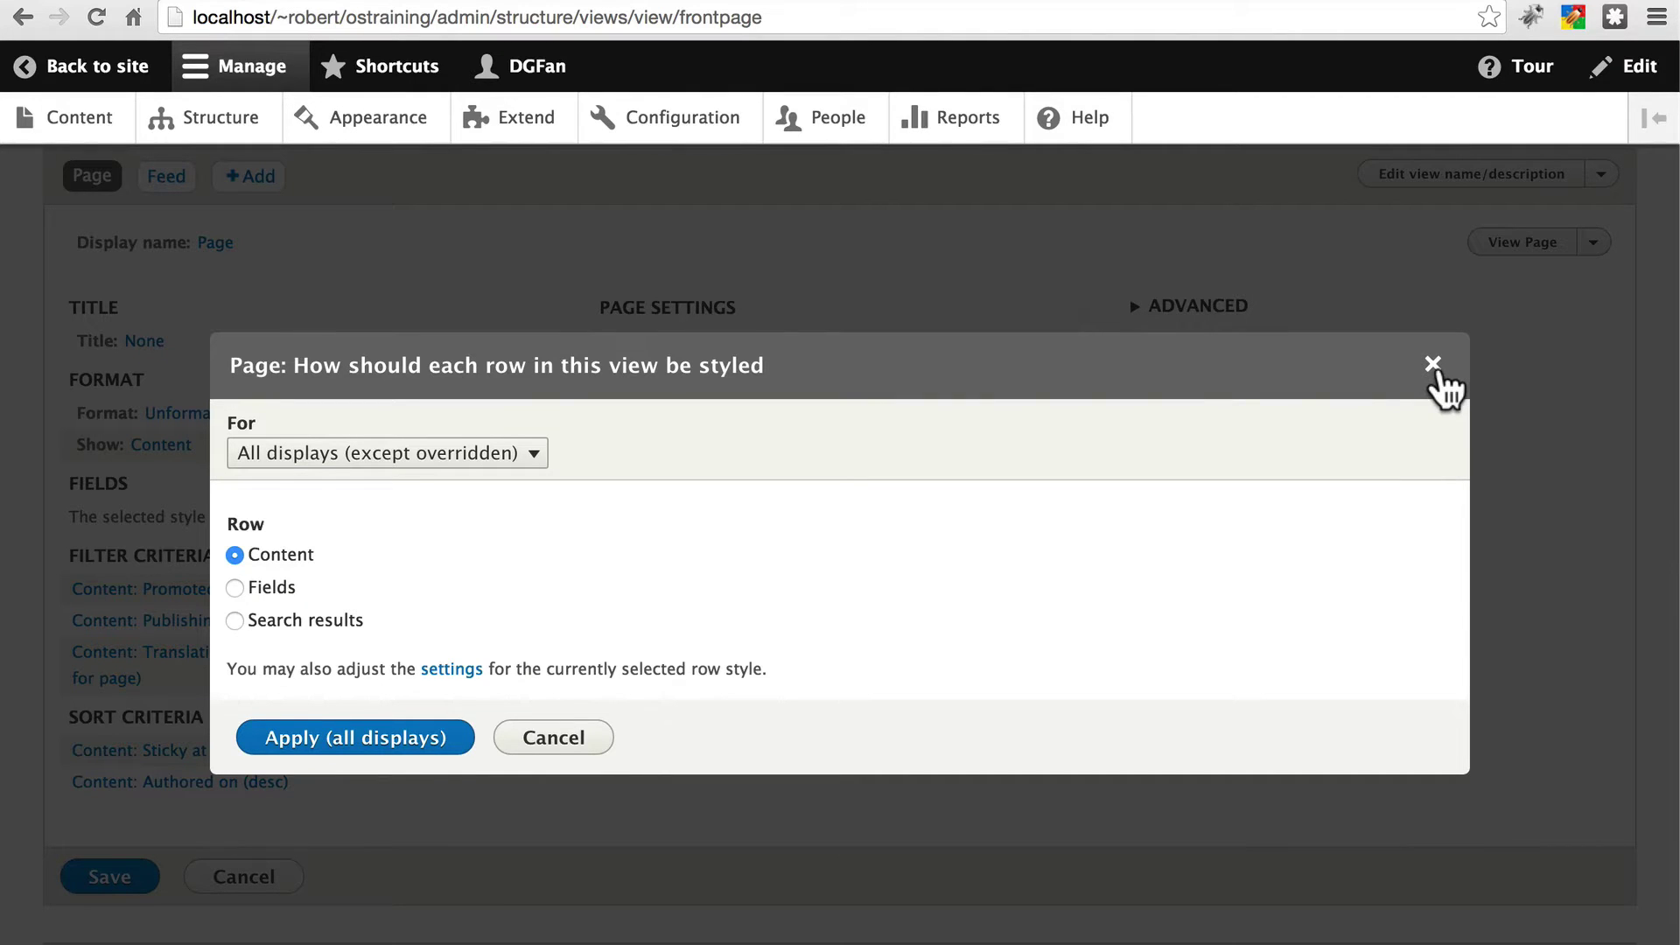
pyautogui.click(1434, 366)
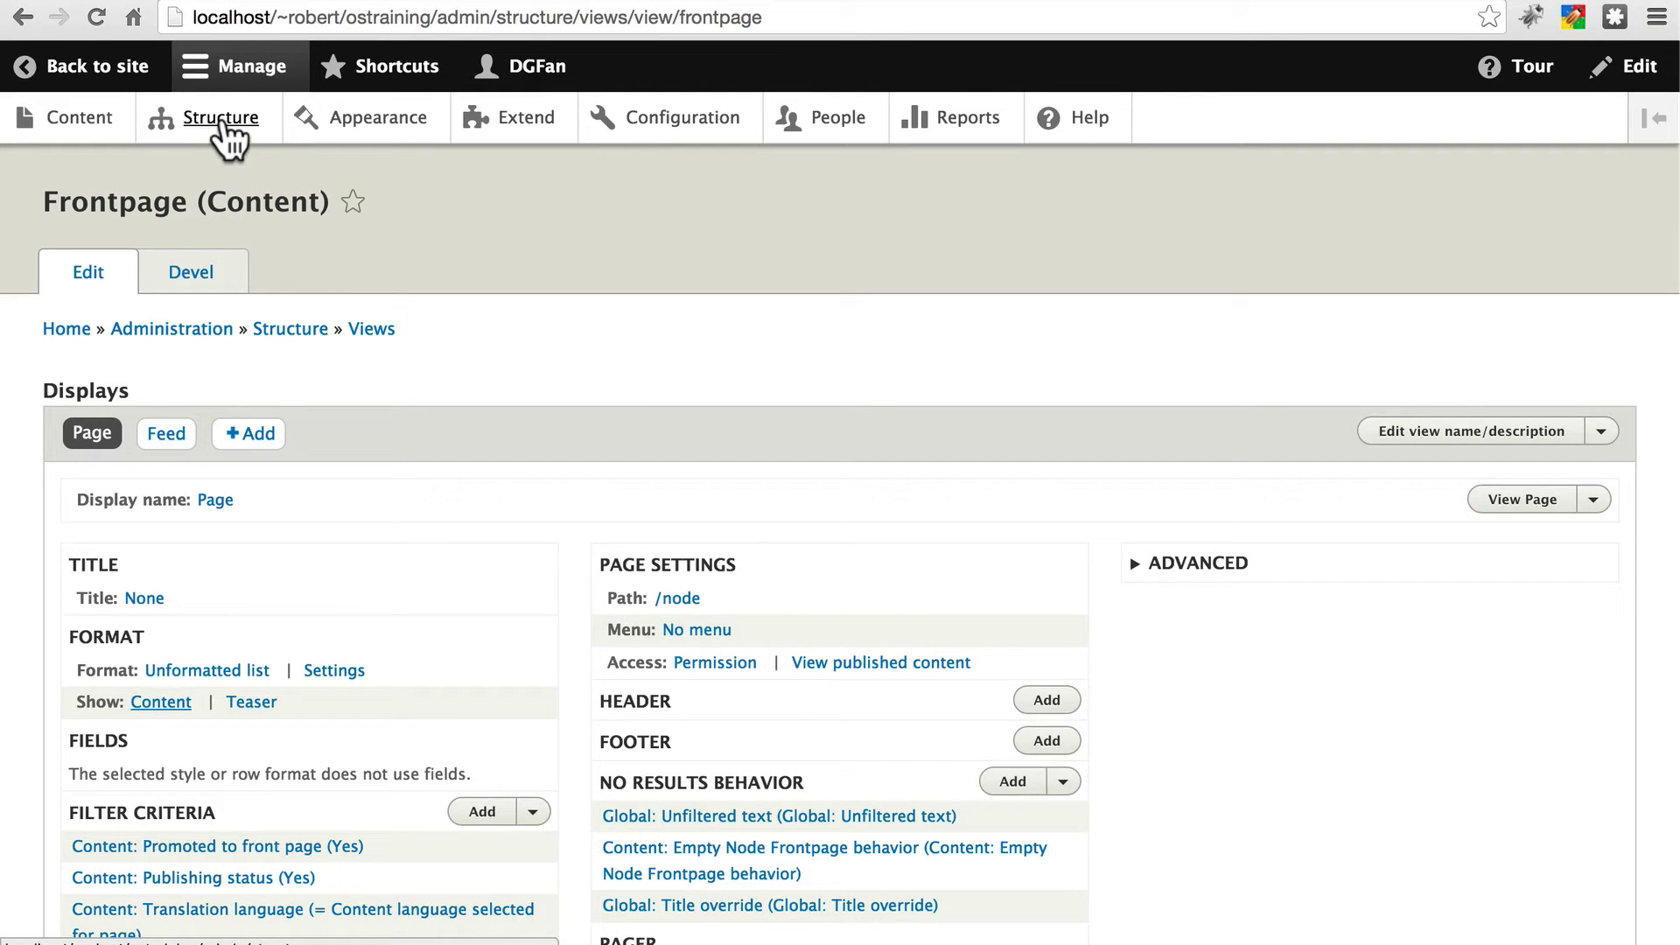
# - Start a new Basic page from Content > Add content and title it 'Frontpage info'
pyautogui.click(79, 119)
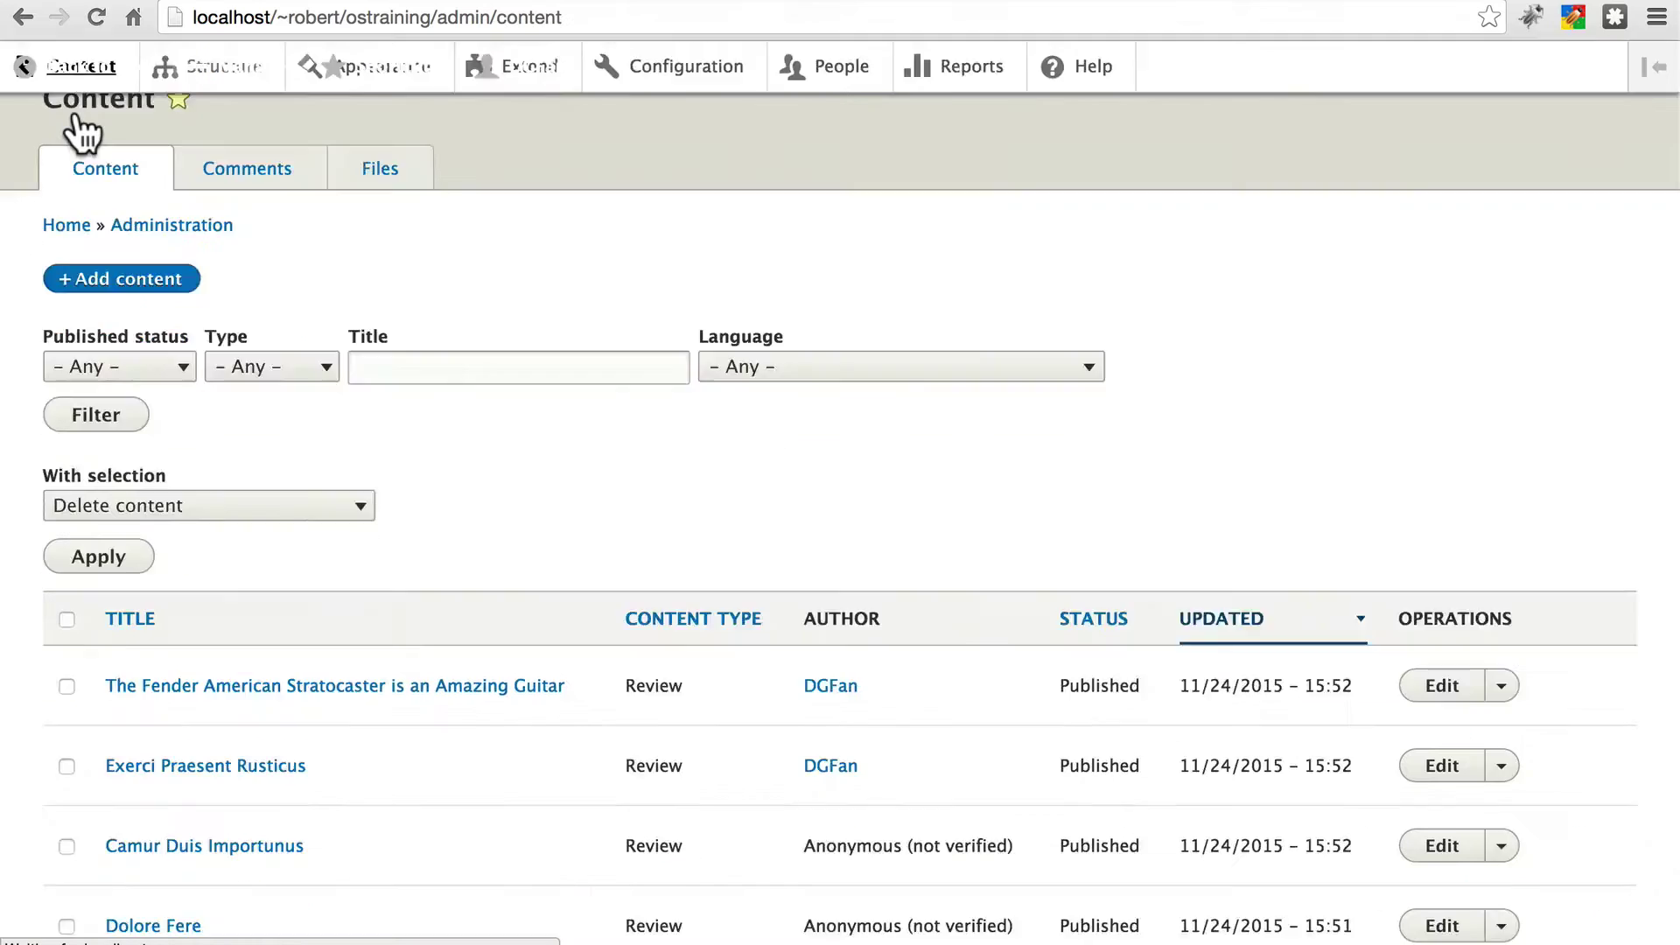
pyautogui.click(140, 385)
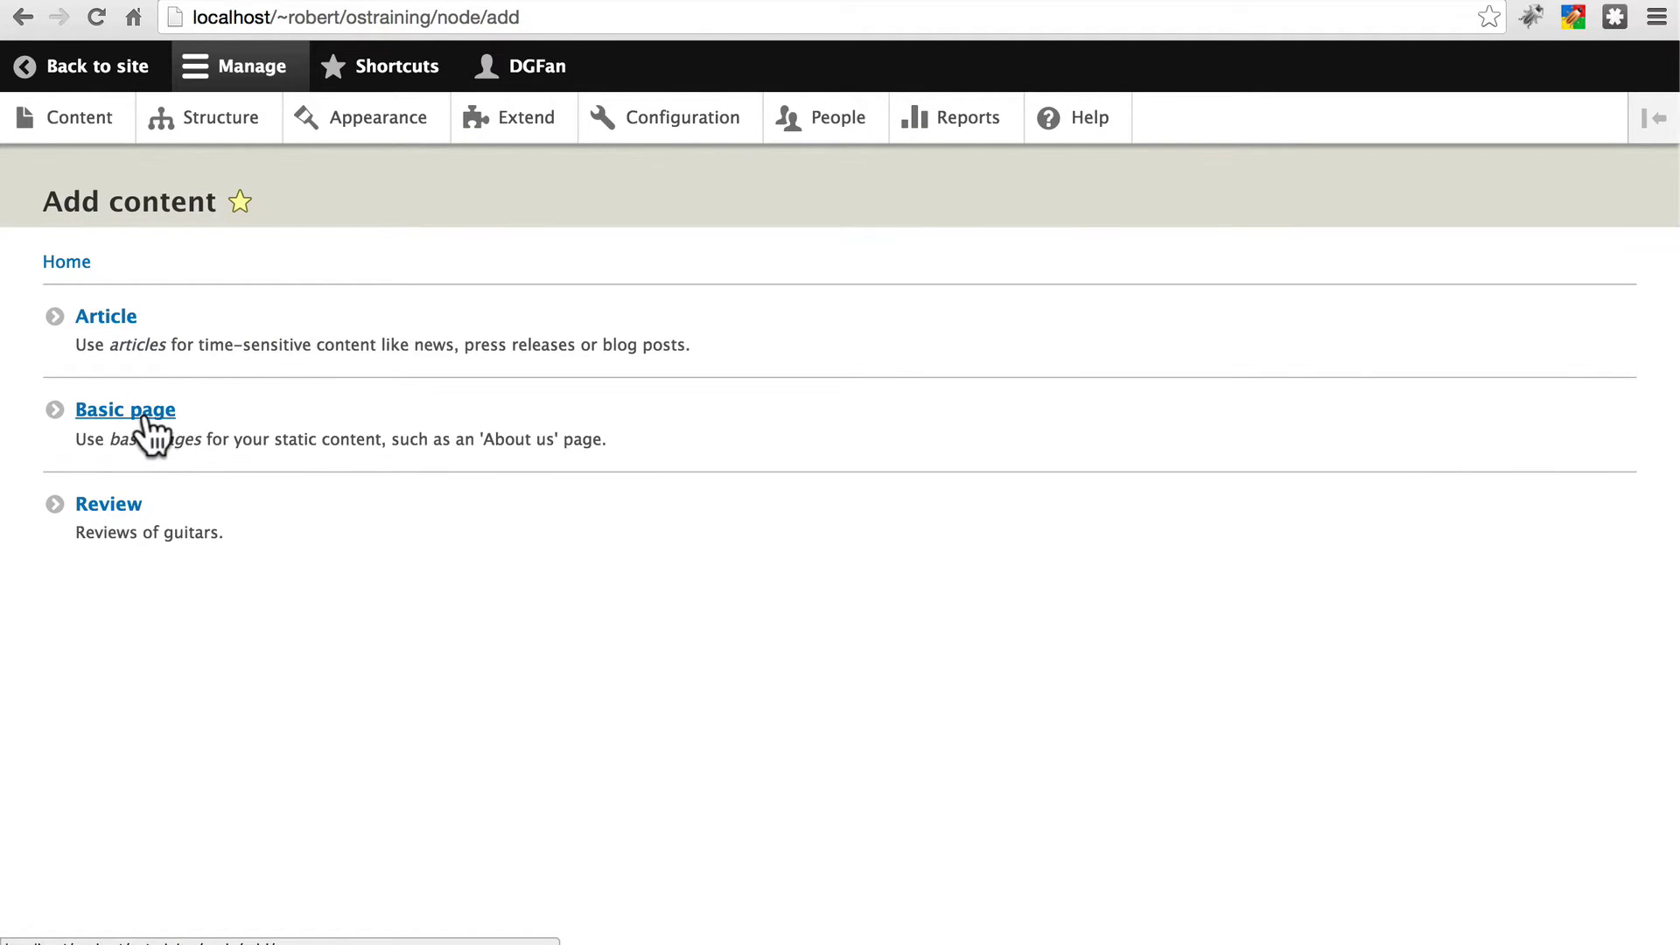
pyautogui.click(146, 418)
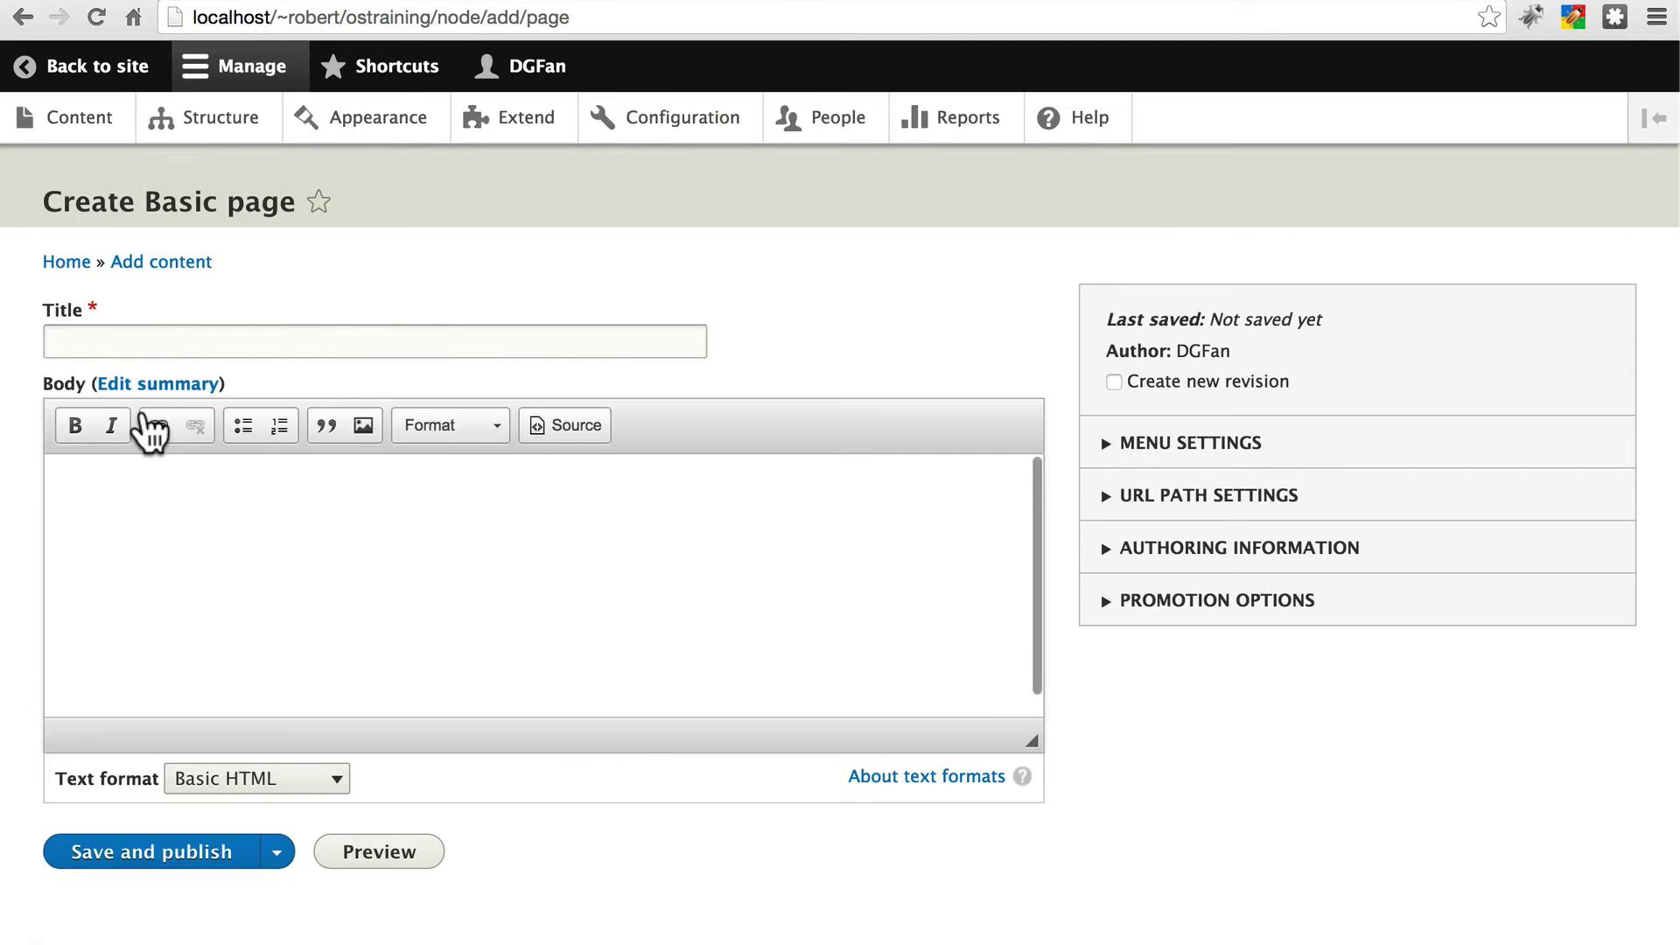
pyautogui.click(135, 341)
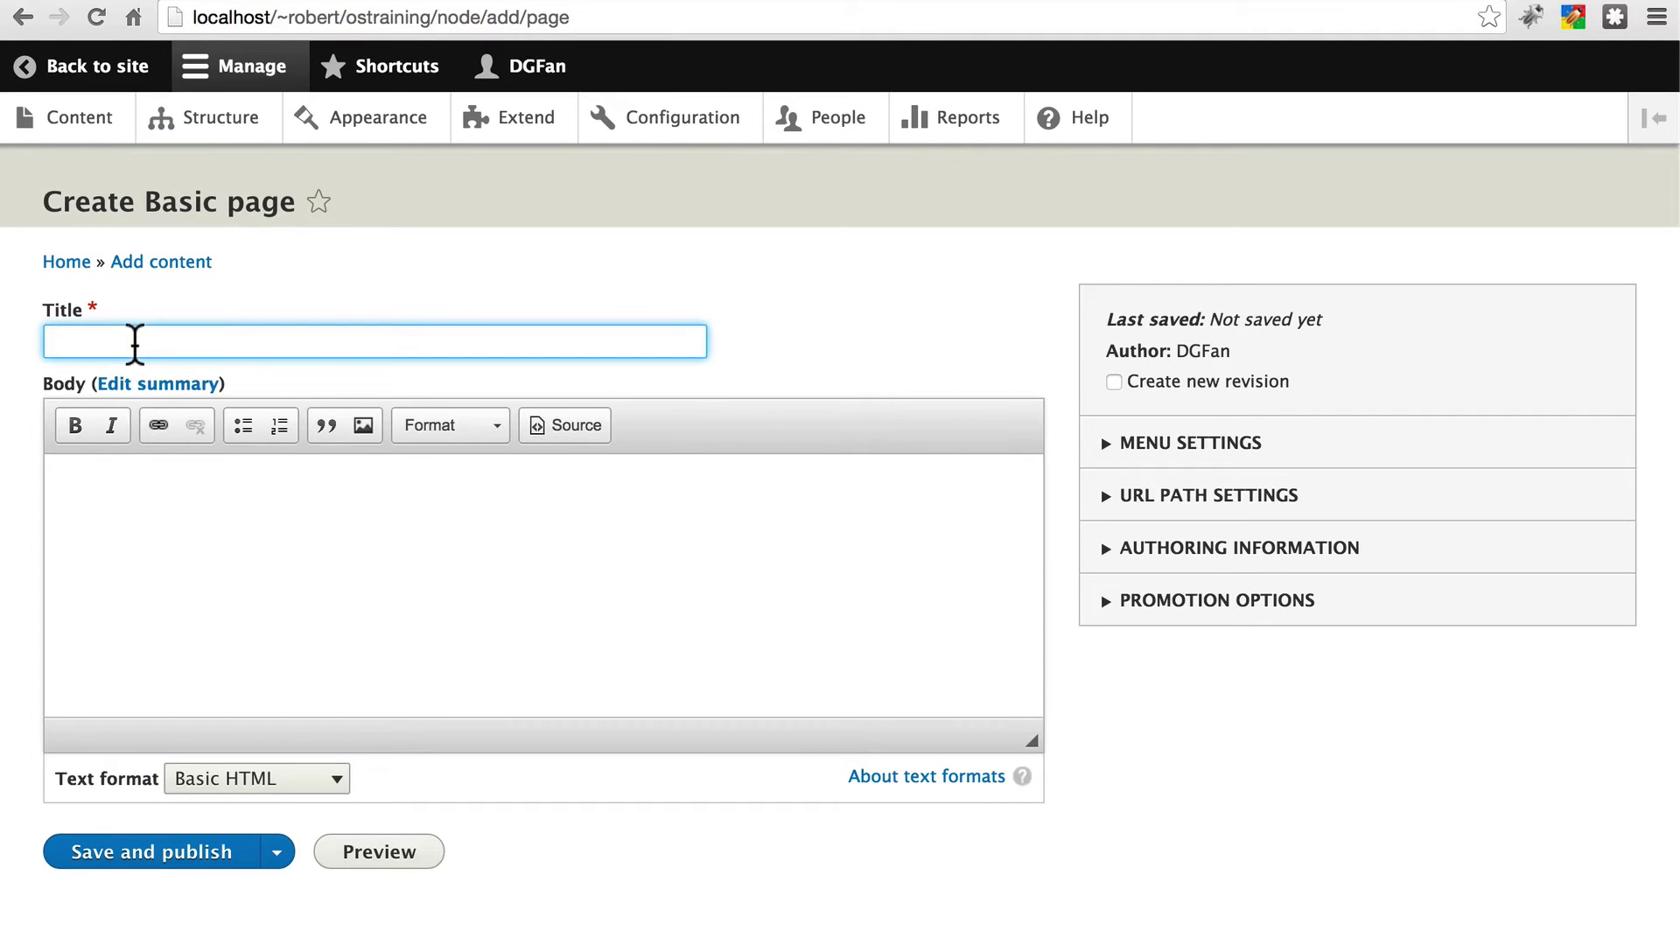
pyautogui.write('Frontpage ')
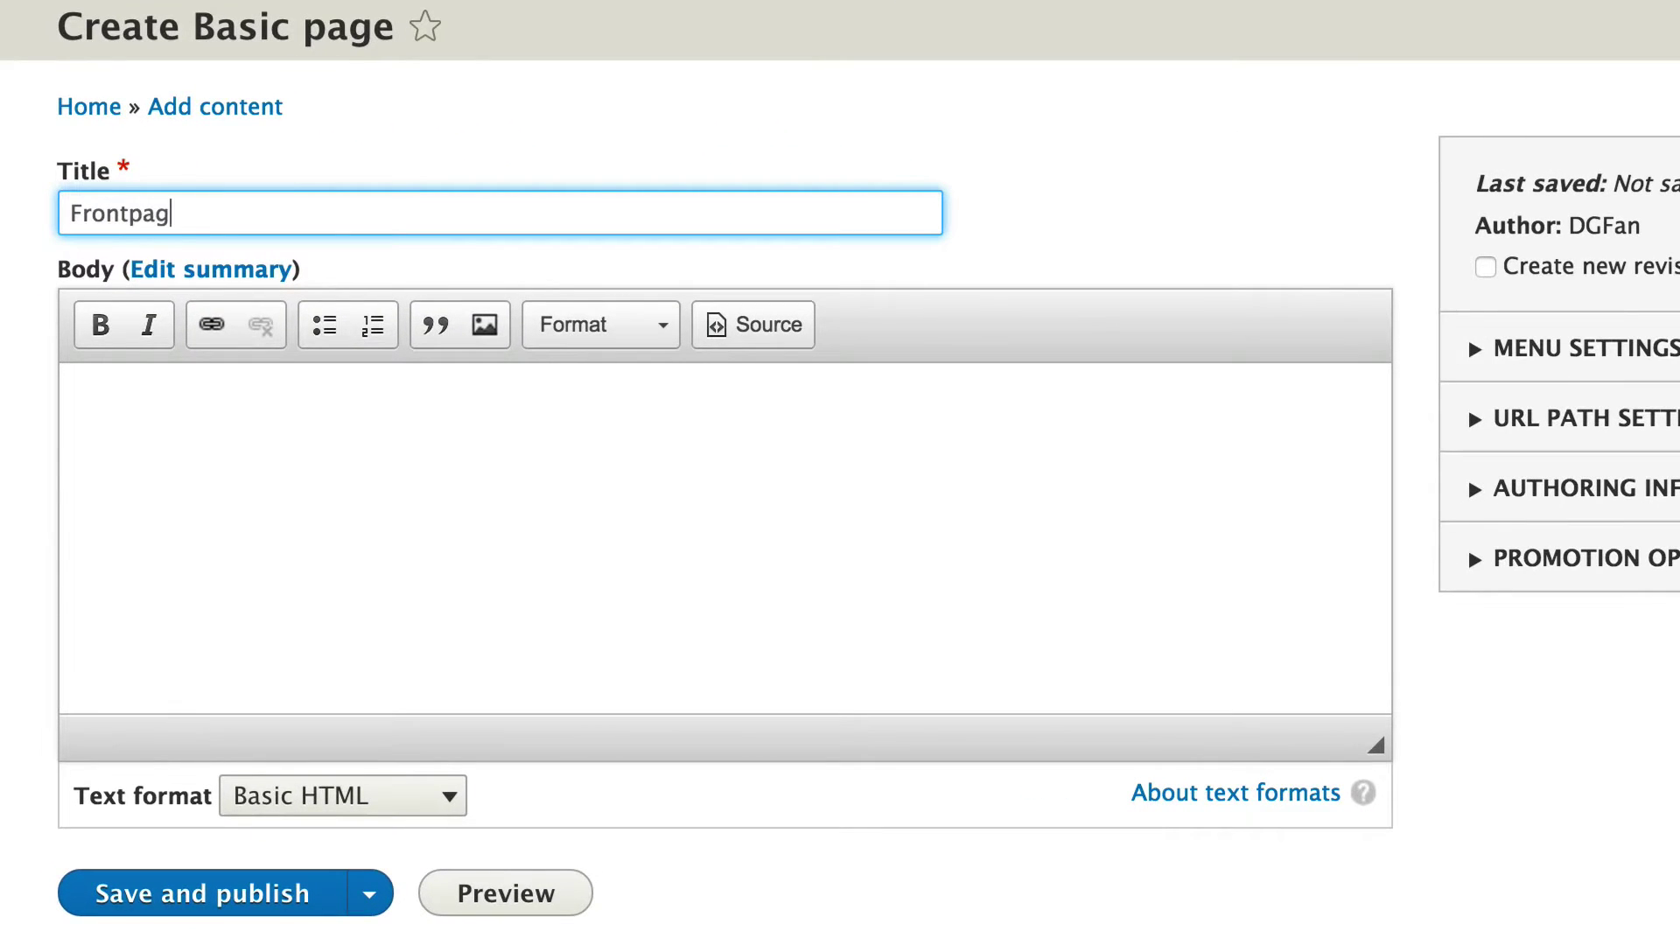
pyautogui.write('info')
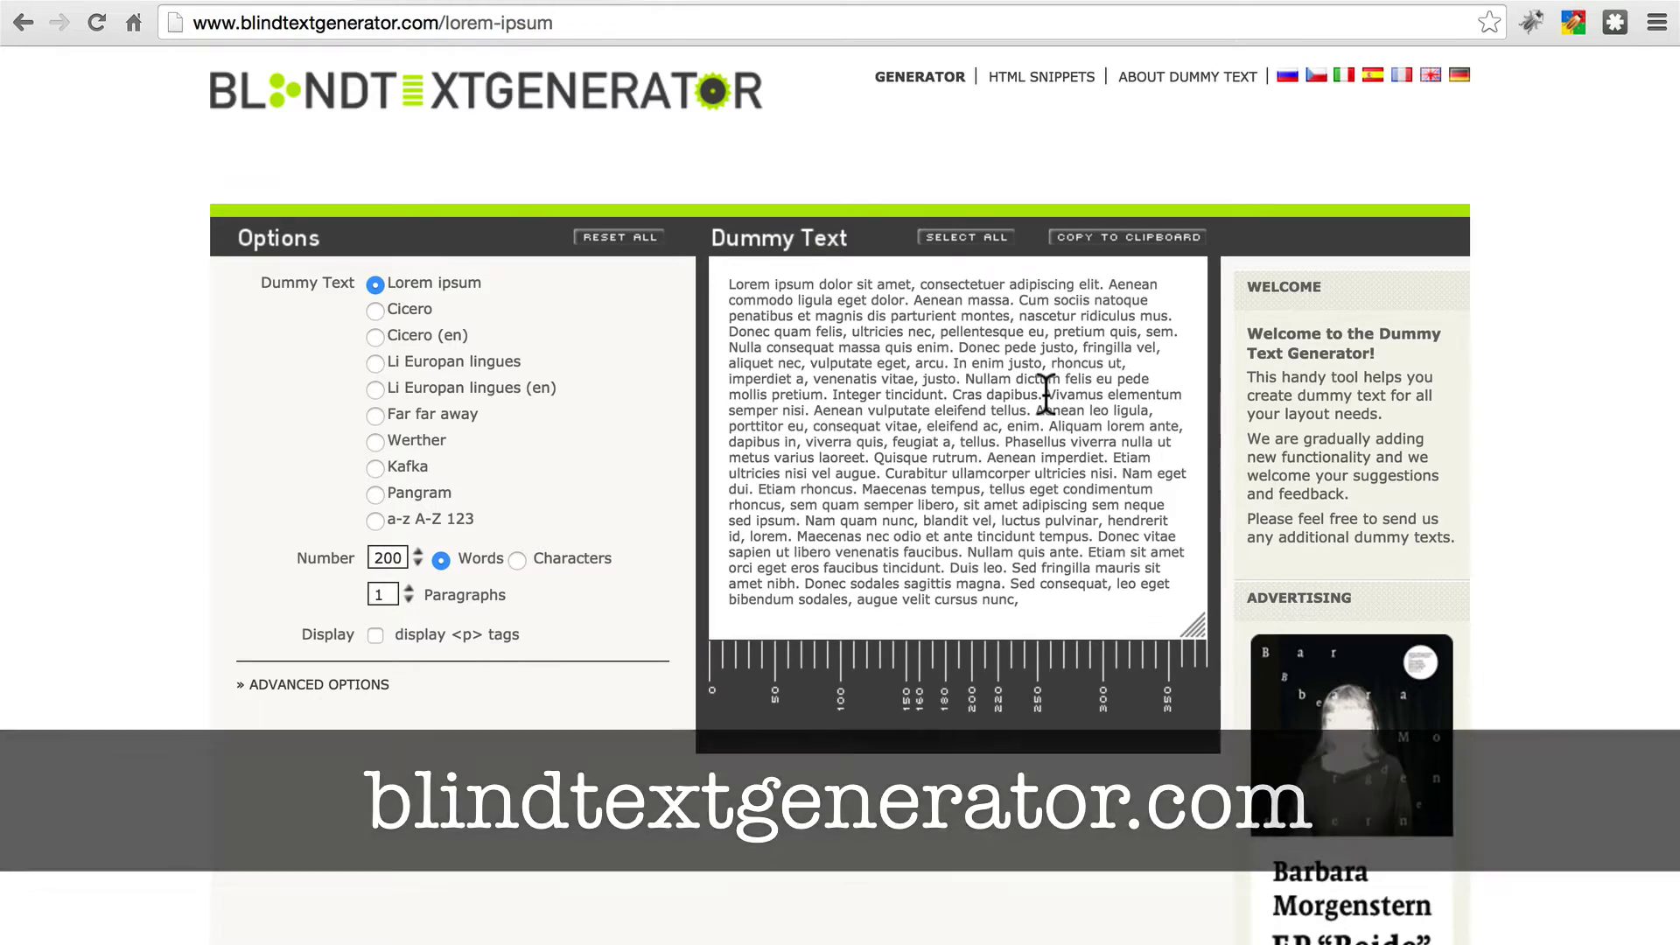
# - Select the lorem ipsum dummy text through 'Cras dapibus.'
pyautogui.moveTo(1041, 394); pyautogui.dragTo(730, 286)
pyautogui.hotkey('ctrl', 'c')
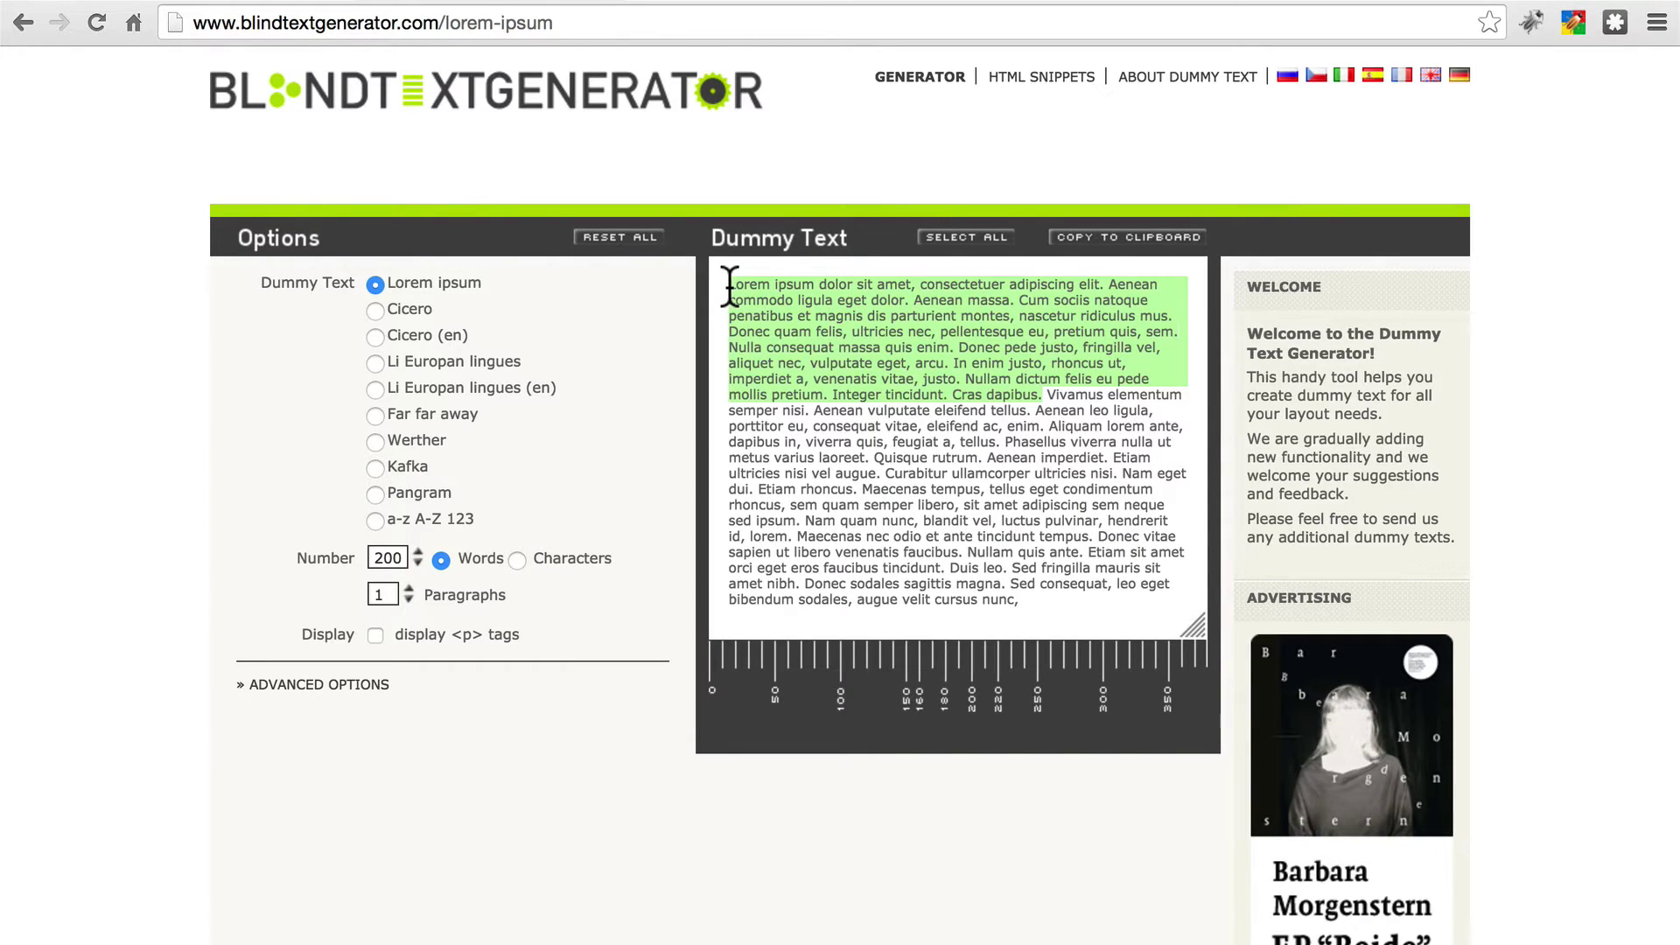
# - Paste the lorem ipsum text into the page body and save the Frontpage info page
pyautogui.click(267, 3)
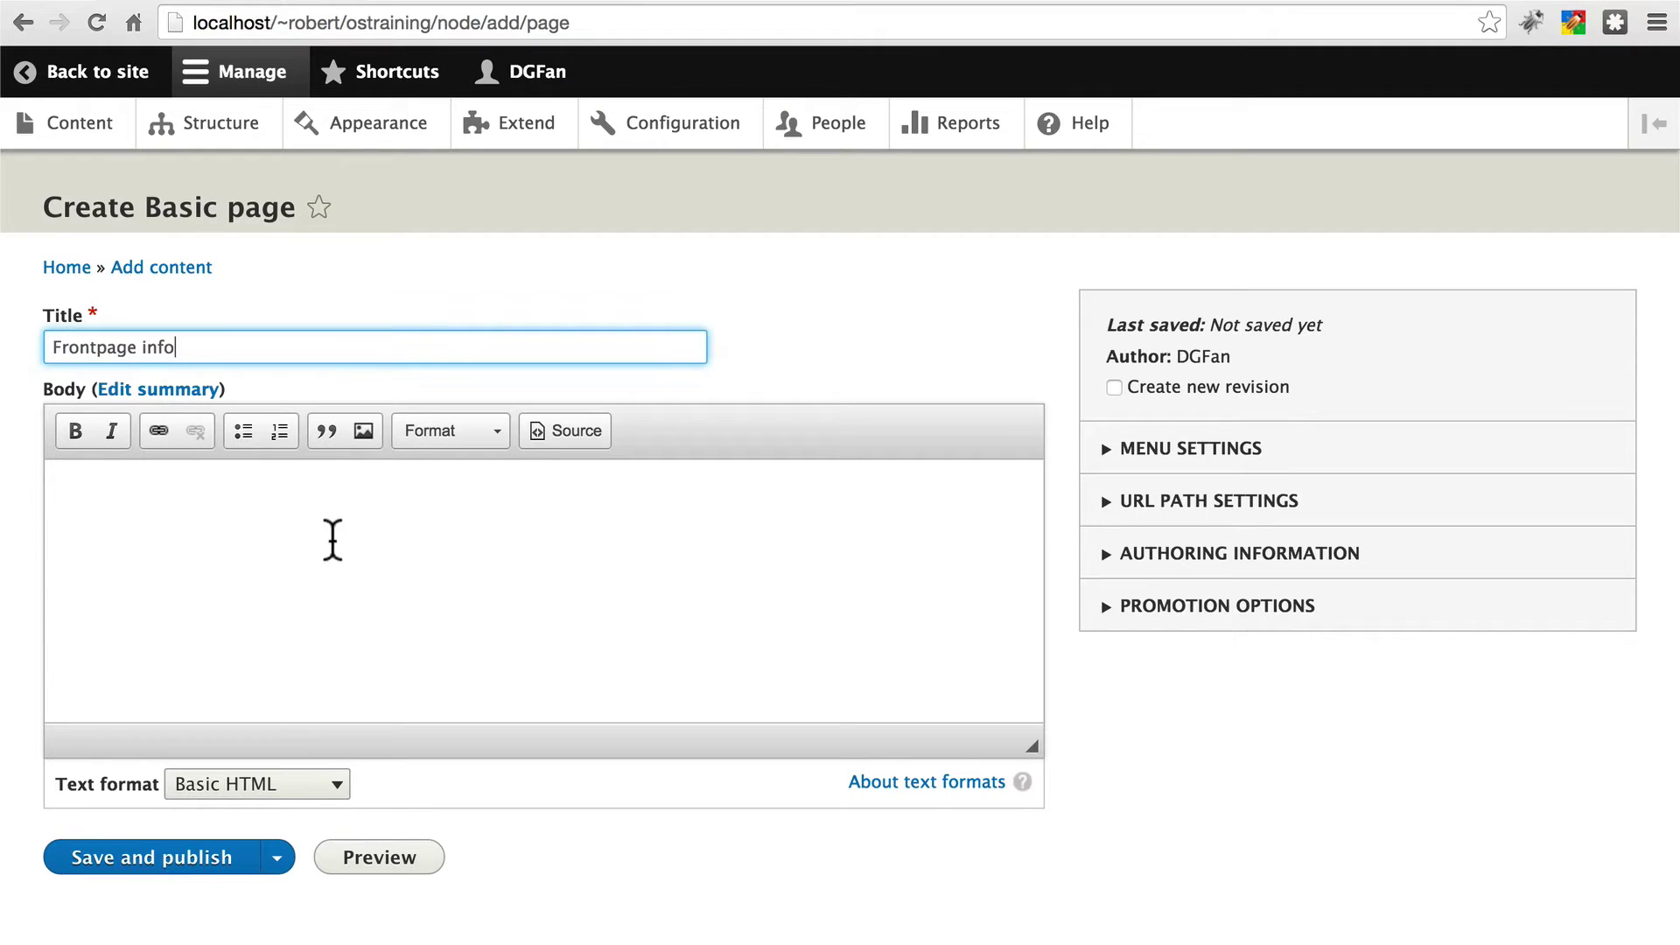
pyautogui.click(338, 547)
pyautogui.hotkey('ctrl', 'v')
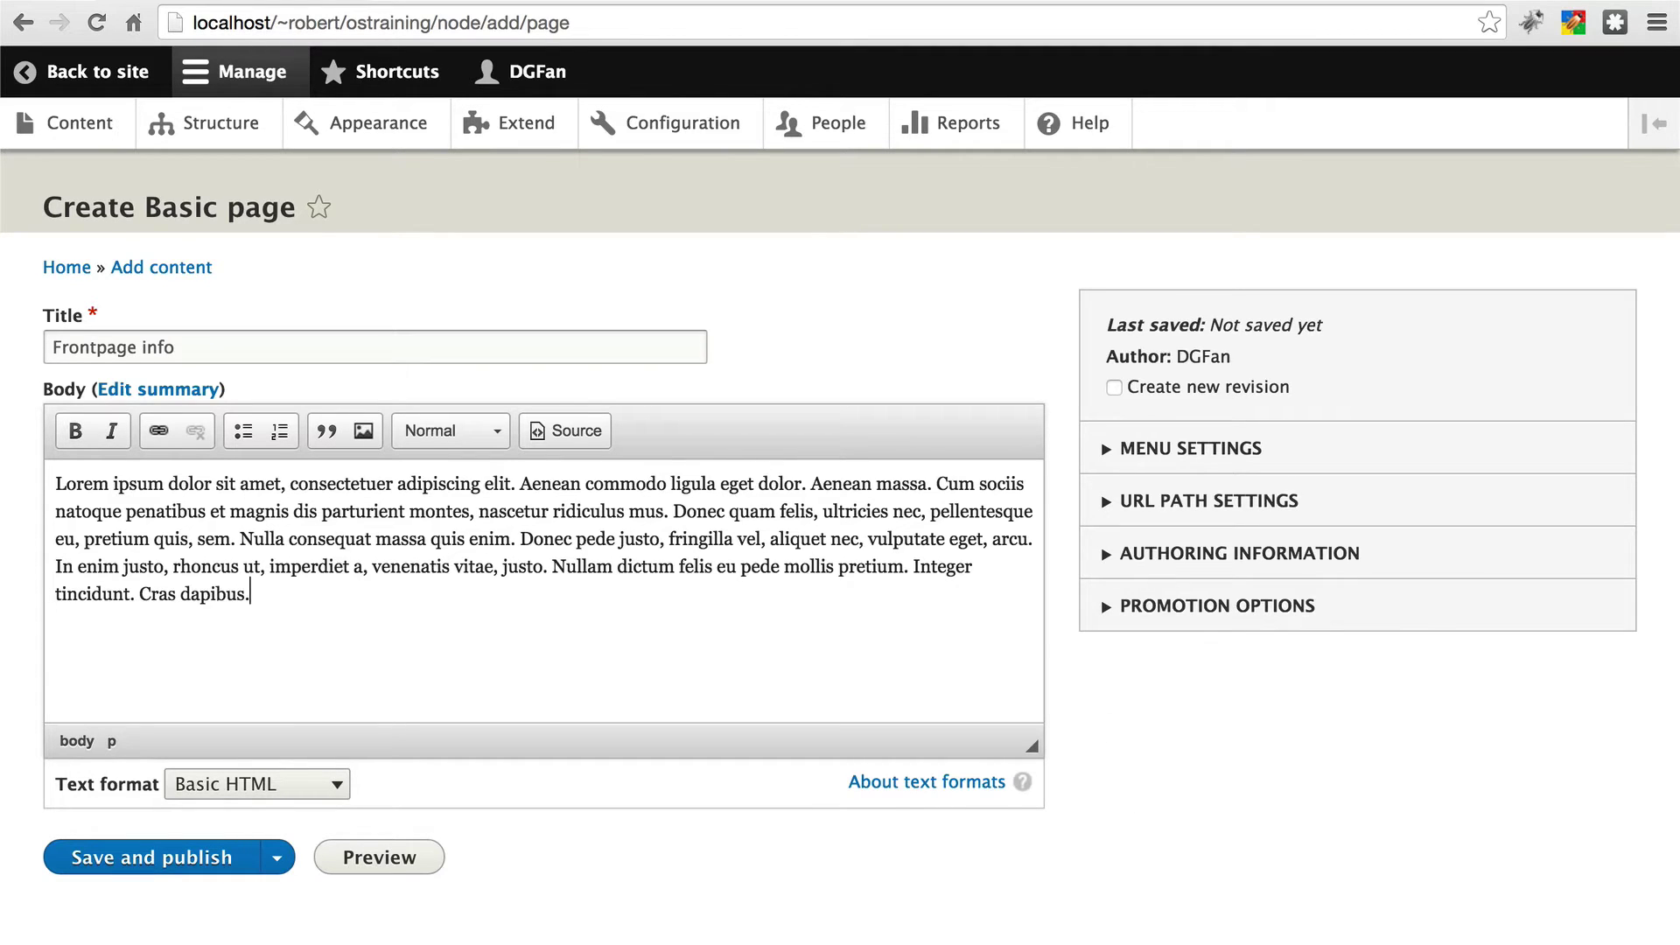
pyautogui.click(188, 866)
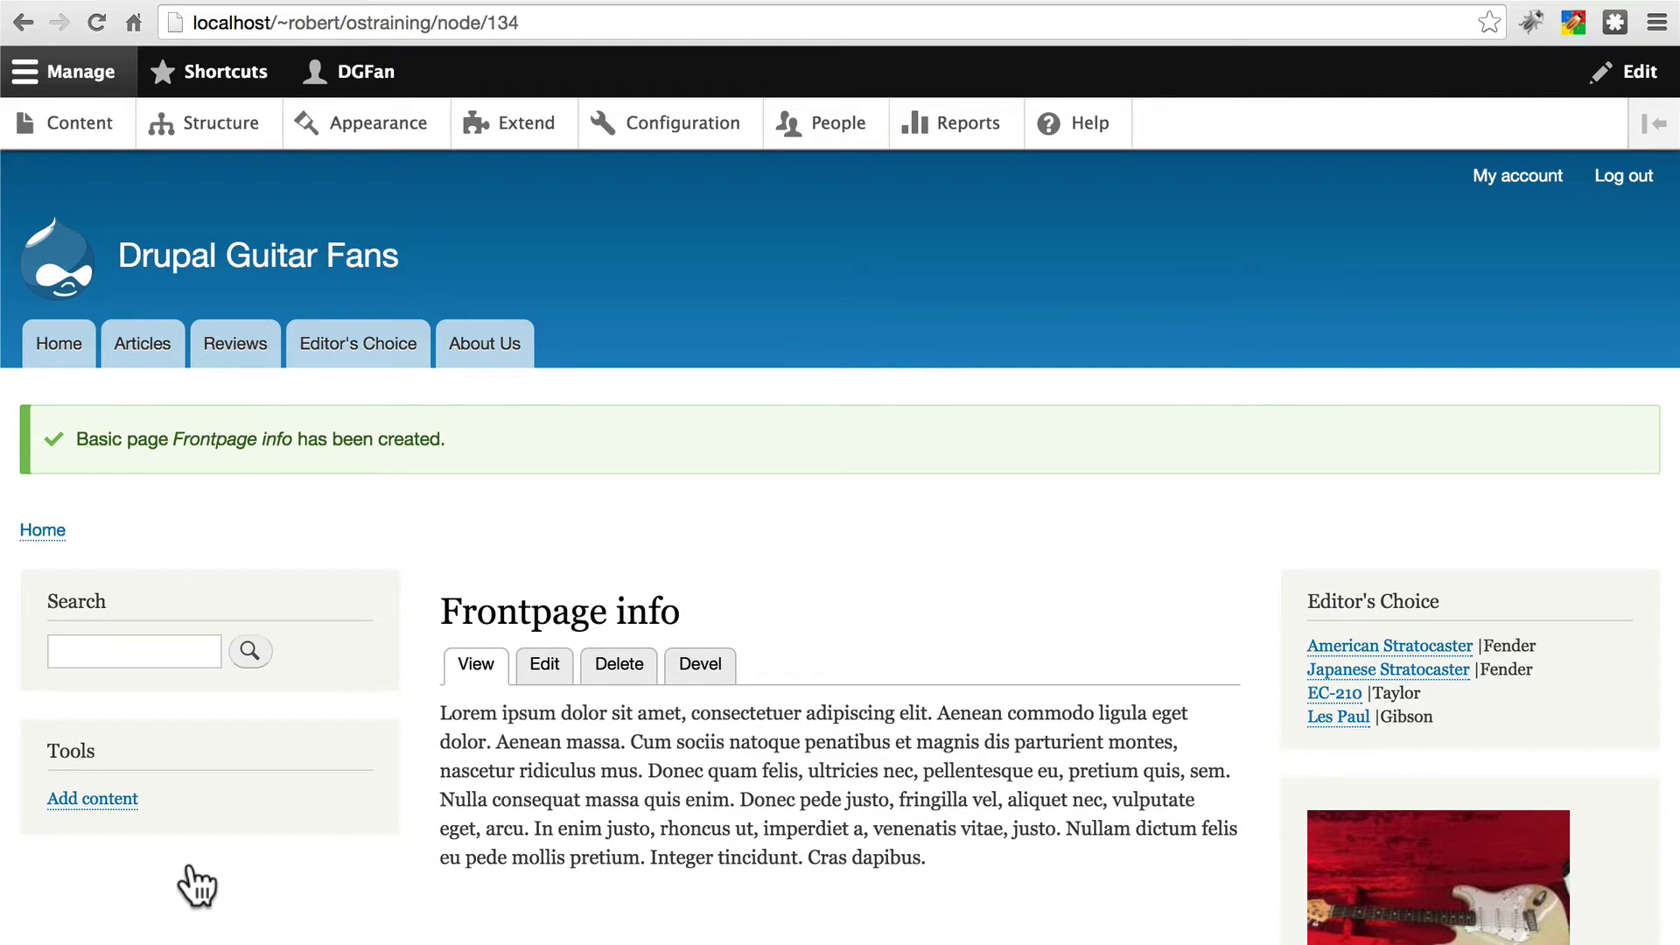
# - Review the published Frontpage info page, then go to the Configuration overview
pyautogui.scroll(-2, 929, 785)
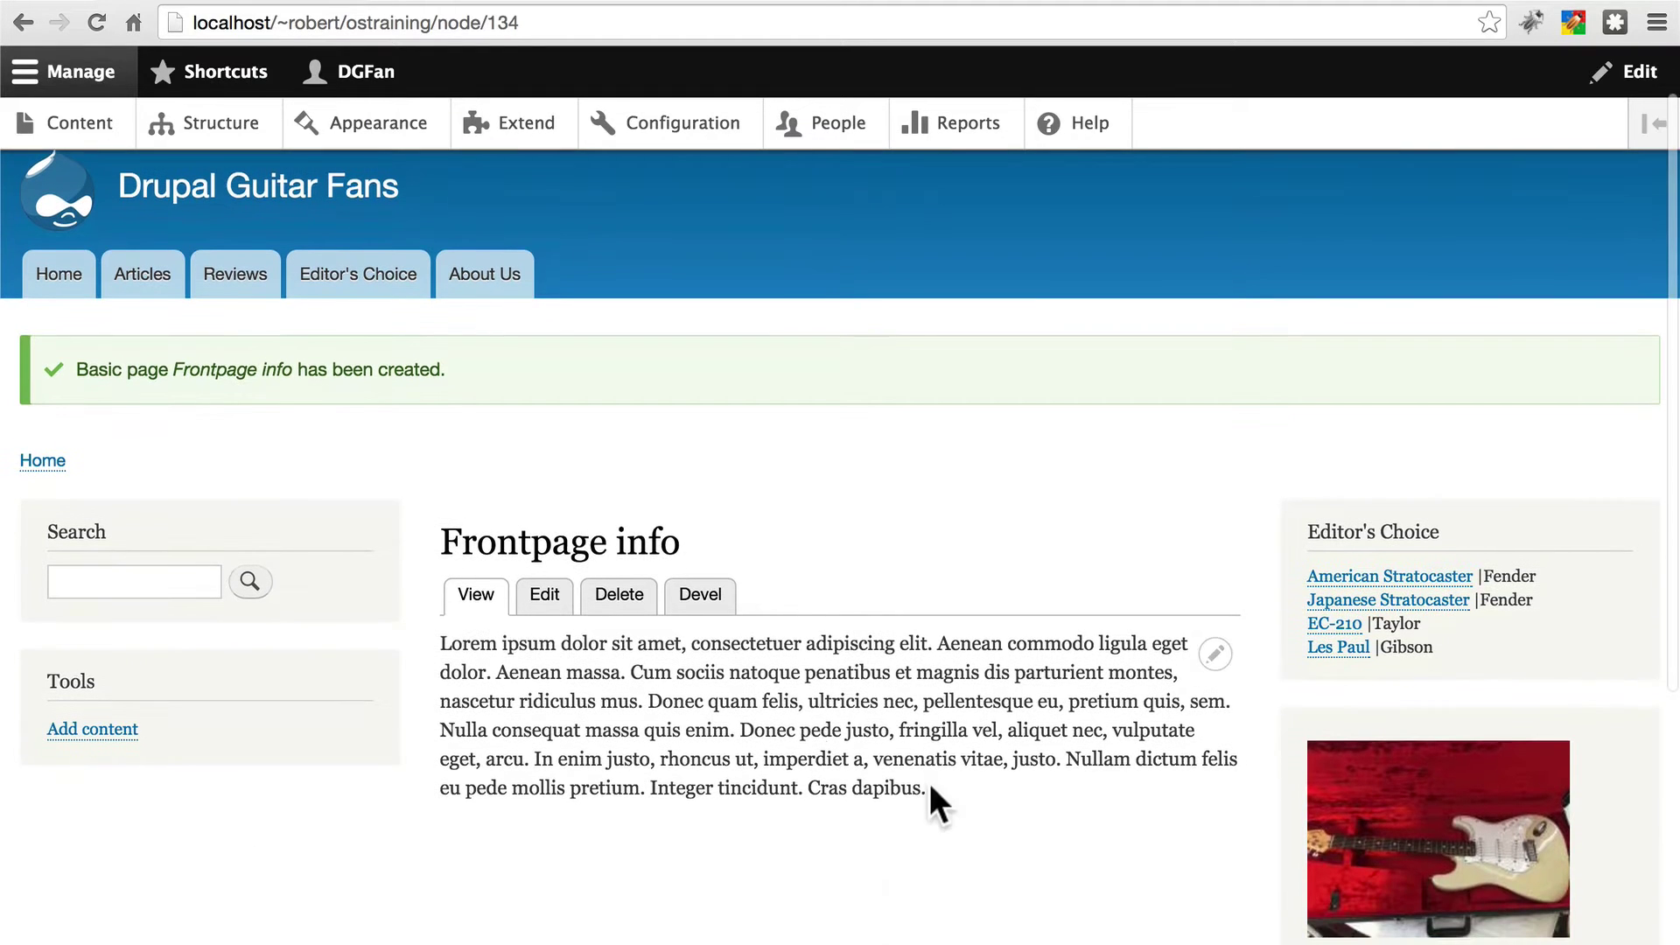
pyautogui.moveTo(508, 665)
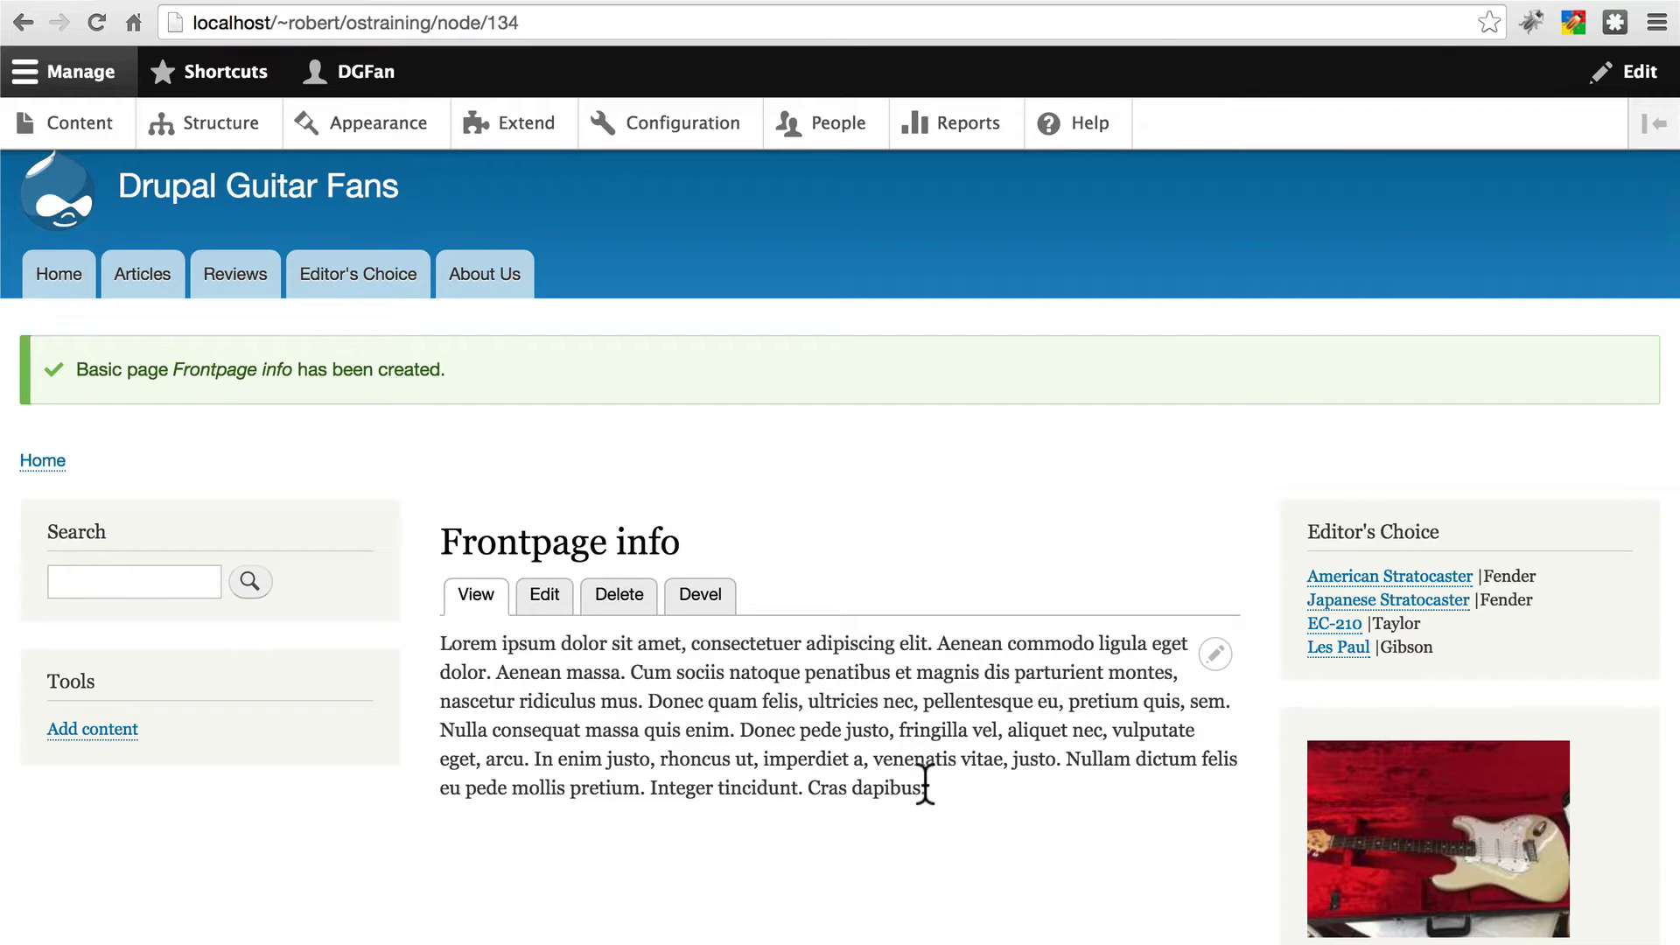
pyautogui.scroll(2, 926, 785)
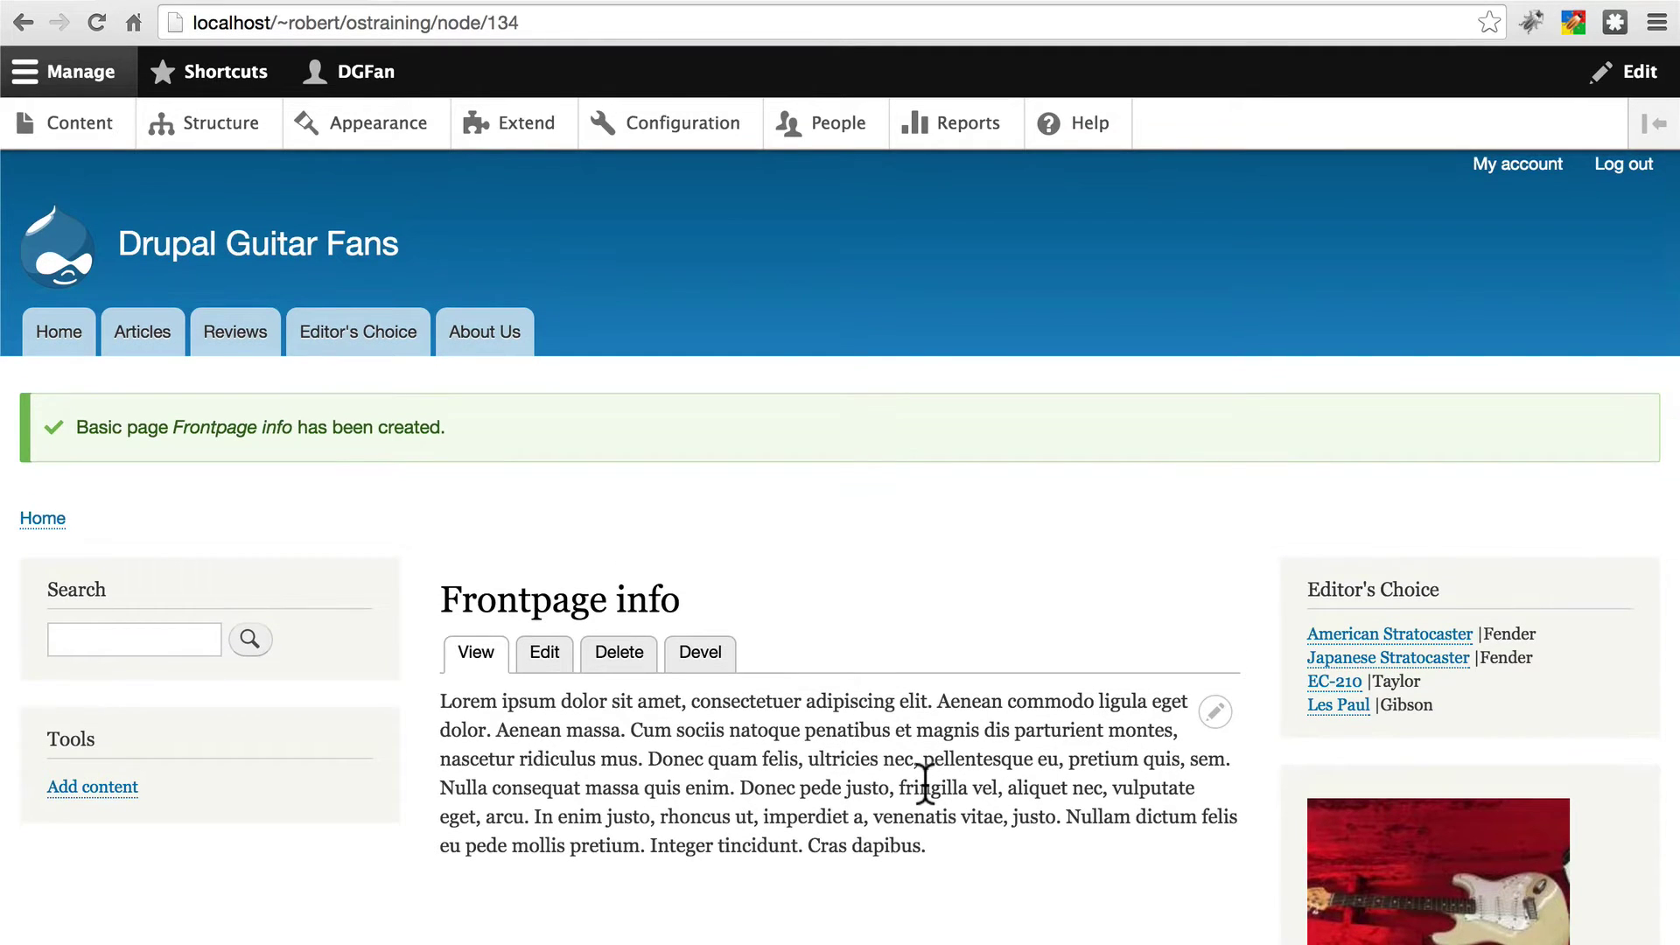
pyautogui.click(692, 127)
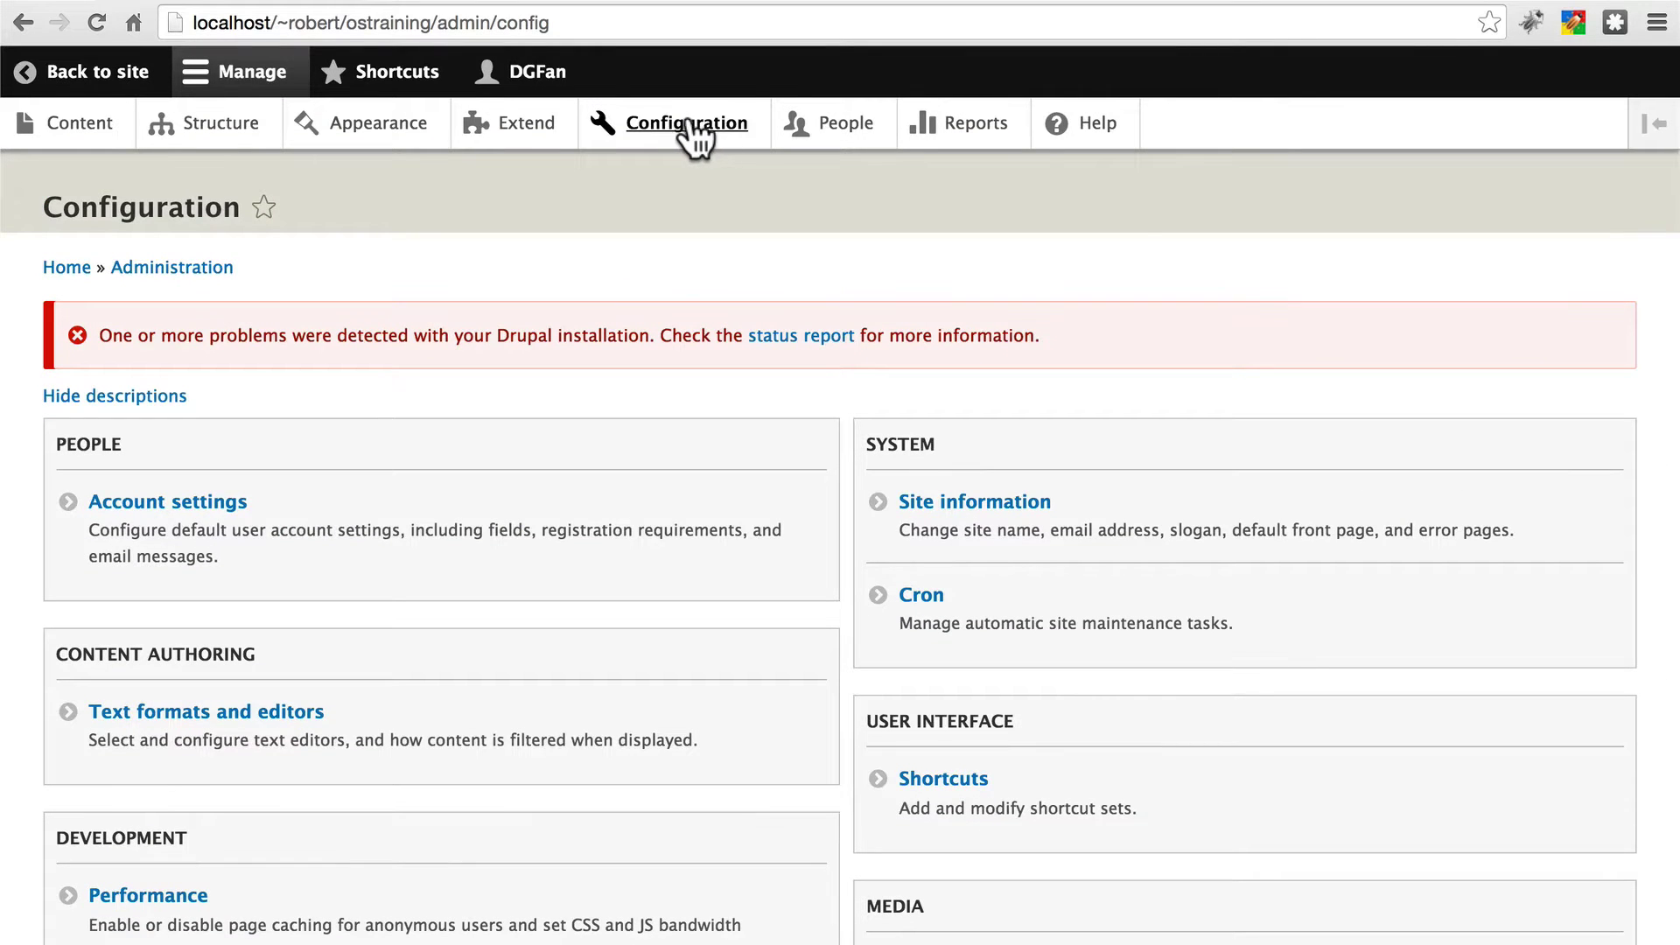
# - Check the Default front page in Site information, then return and select the node/134 path
pyautogui.click(1008, 504)
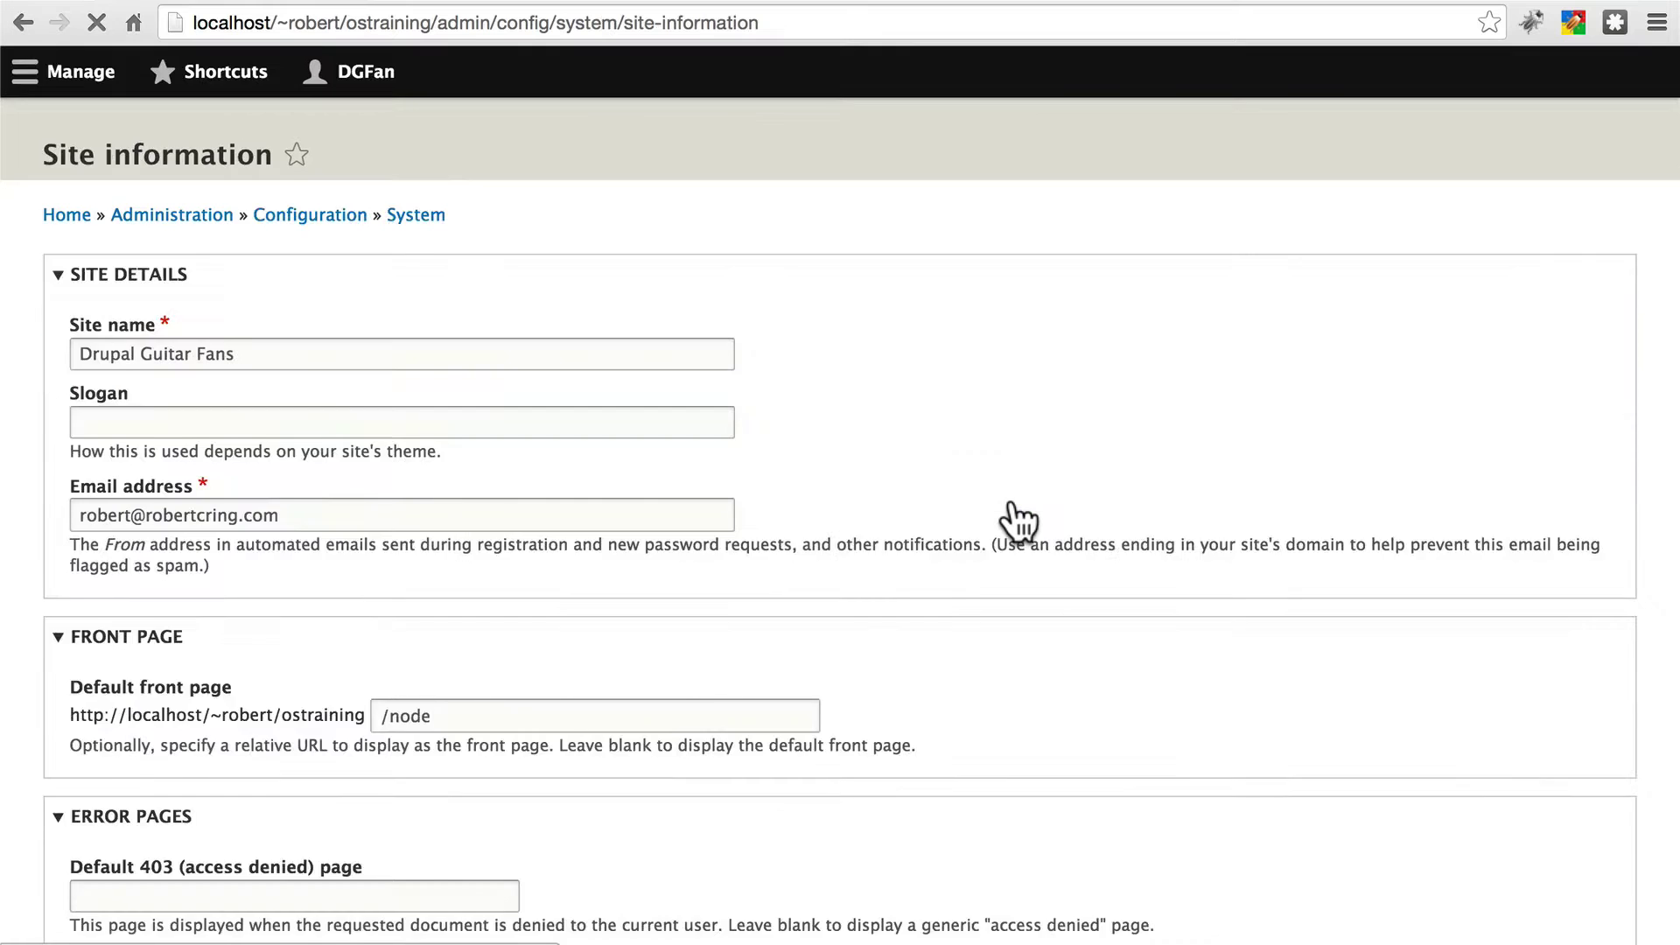
pyautogui.scroll(-3, 945, 391)
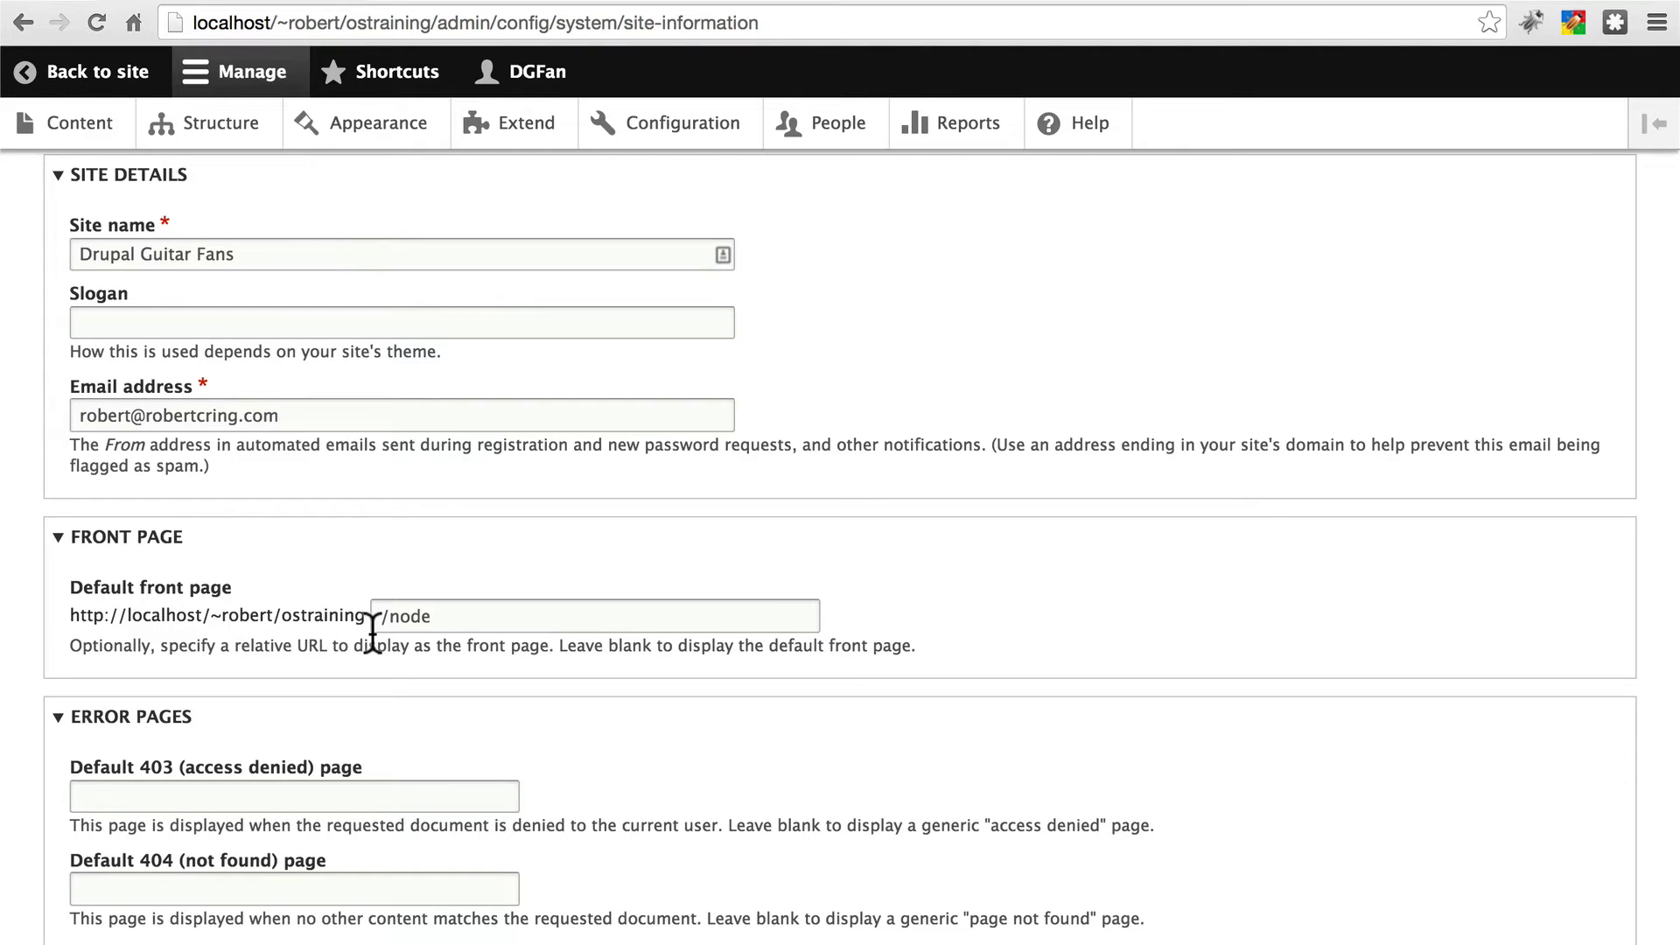
pyautogui.press('super+Left')
pyautogui.press('super+Left')
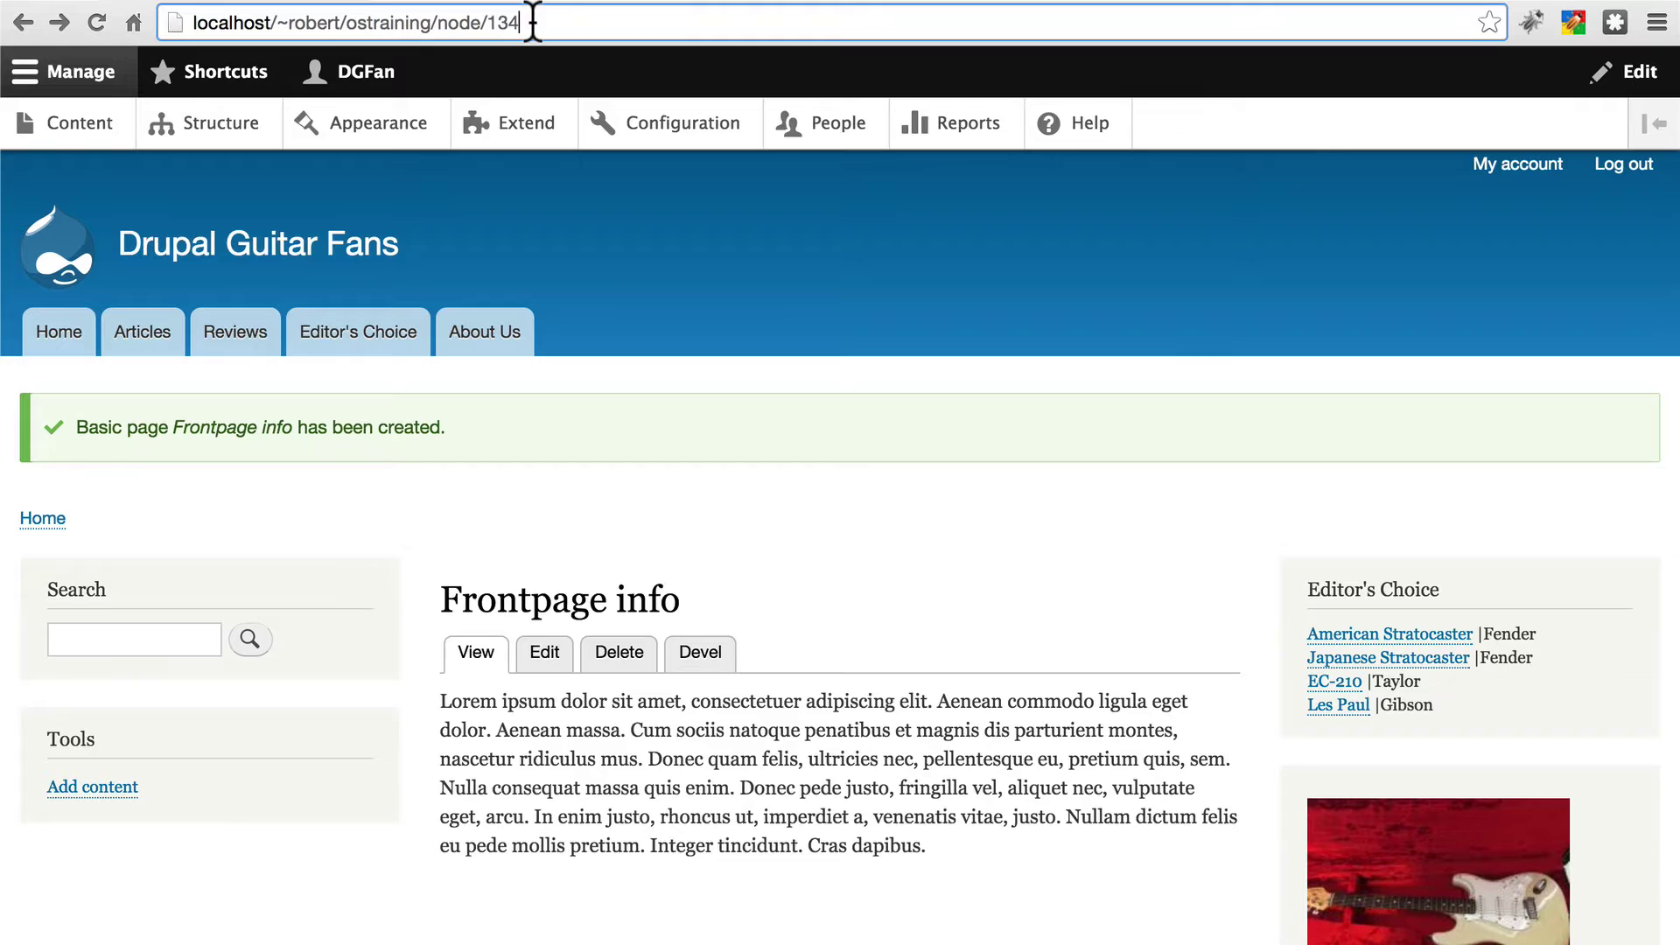
pyautogui.moveTo(533, 22)
pyautogui.mouseDown()
pyautogui.moveTo(425, 22)
pyautogui.moveTo(553, 24)
pyautogui.mouseUp()
# - Replace the Default front page path in Site information with /node/134 and save
pyautogui.click(684, 128)
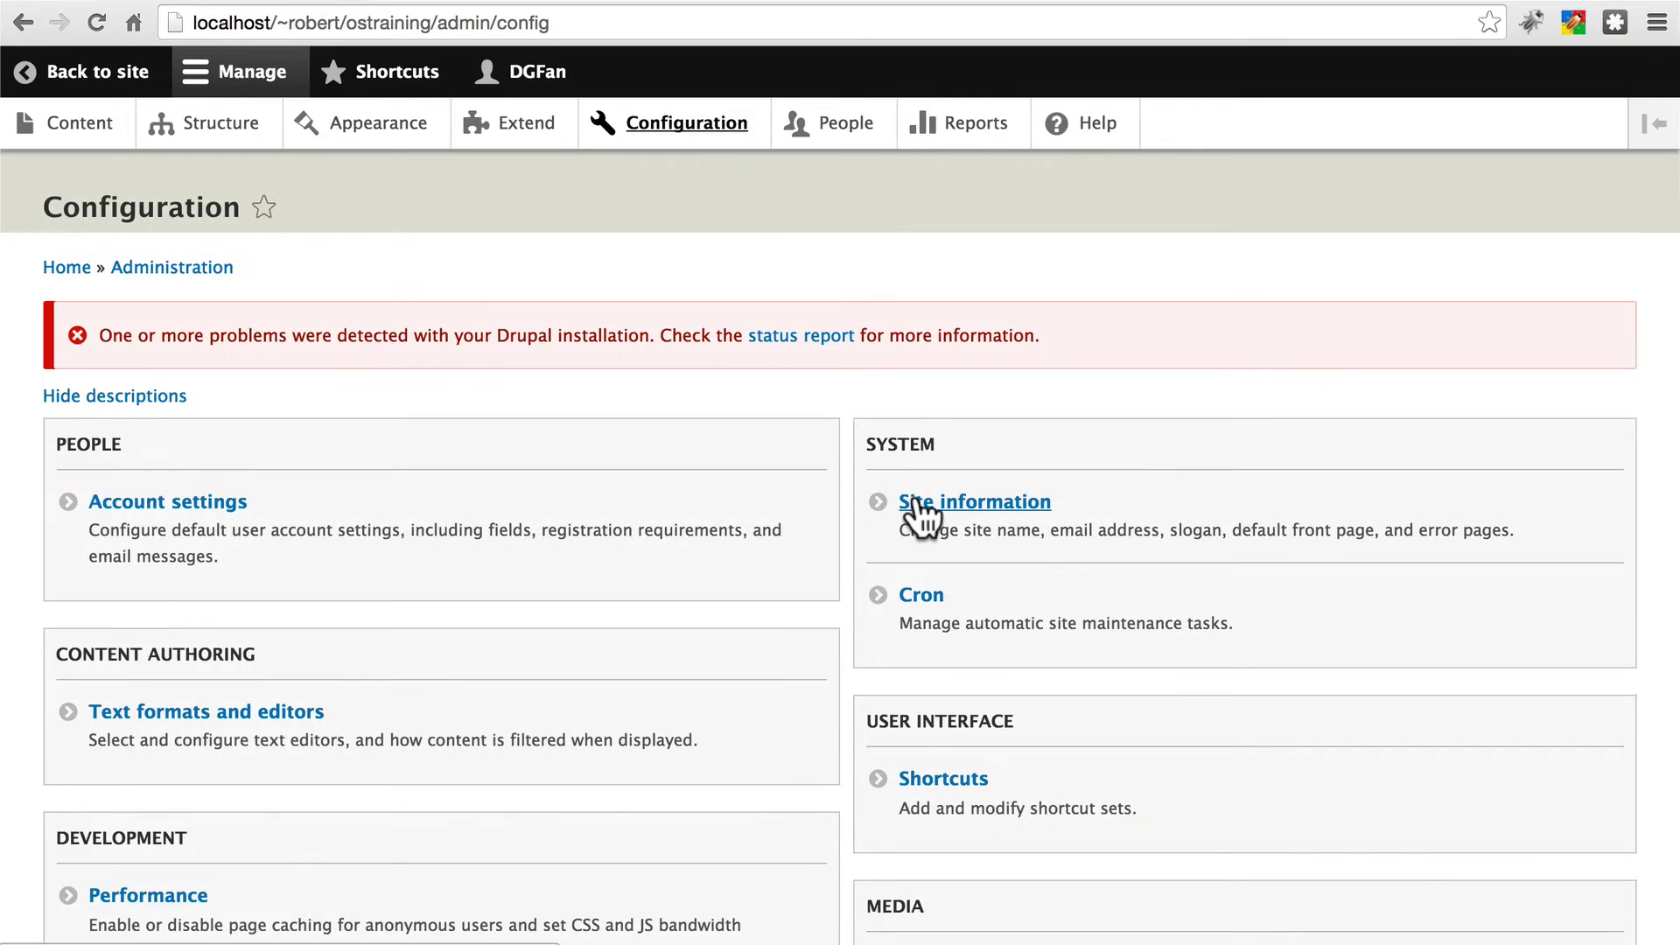
pyautogui.click(919, 507)
pyautogui.scroll(-2, 705, 667)
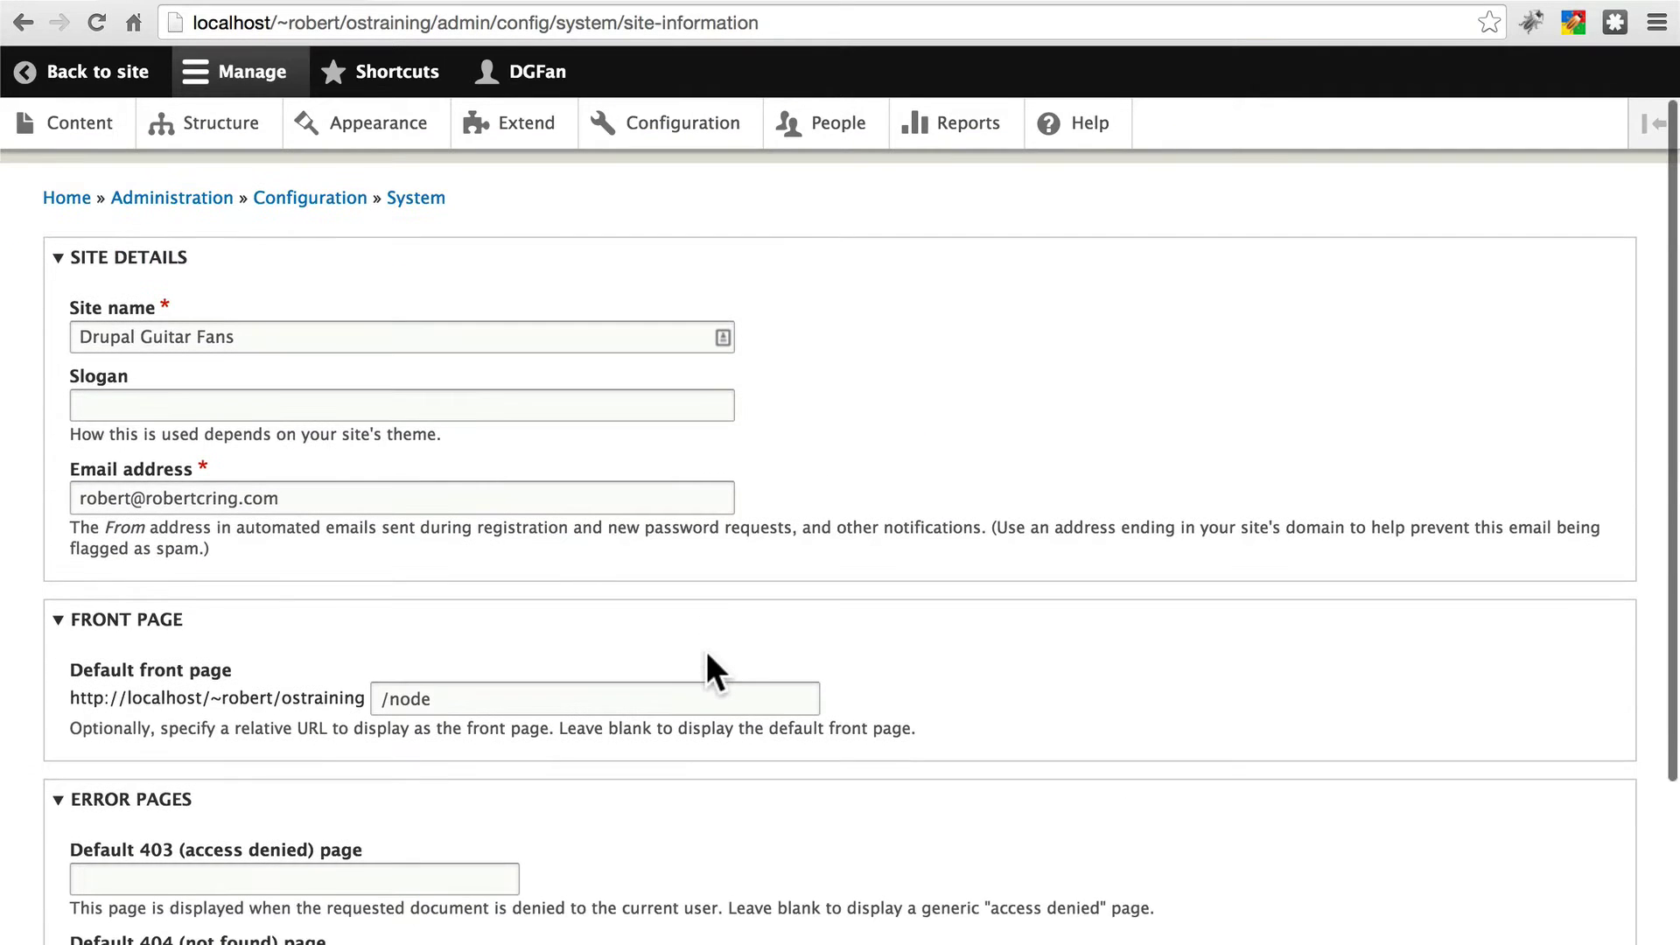
pyautogui.moveTo(476, 697); pyautogui.dragTo(334, 694)
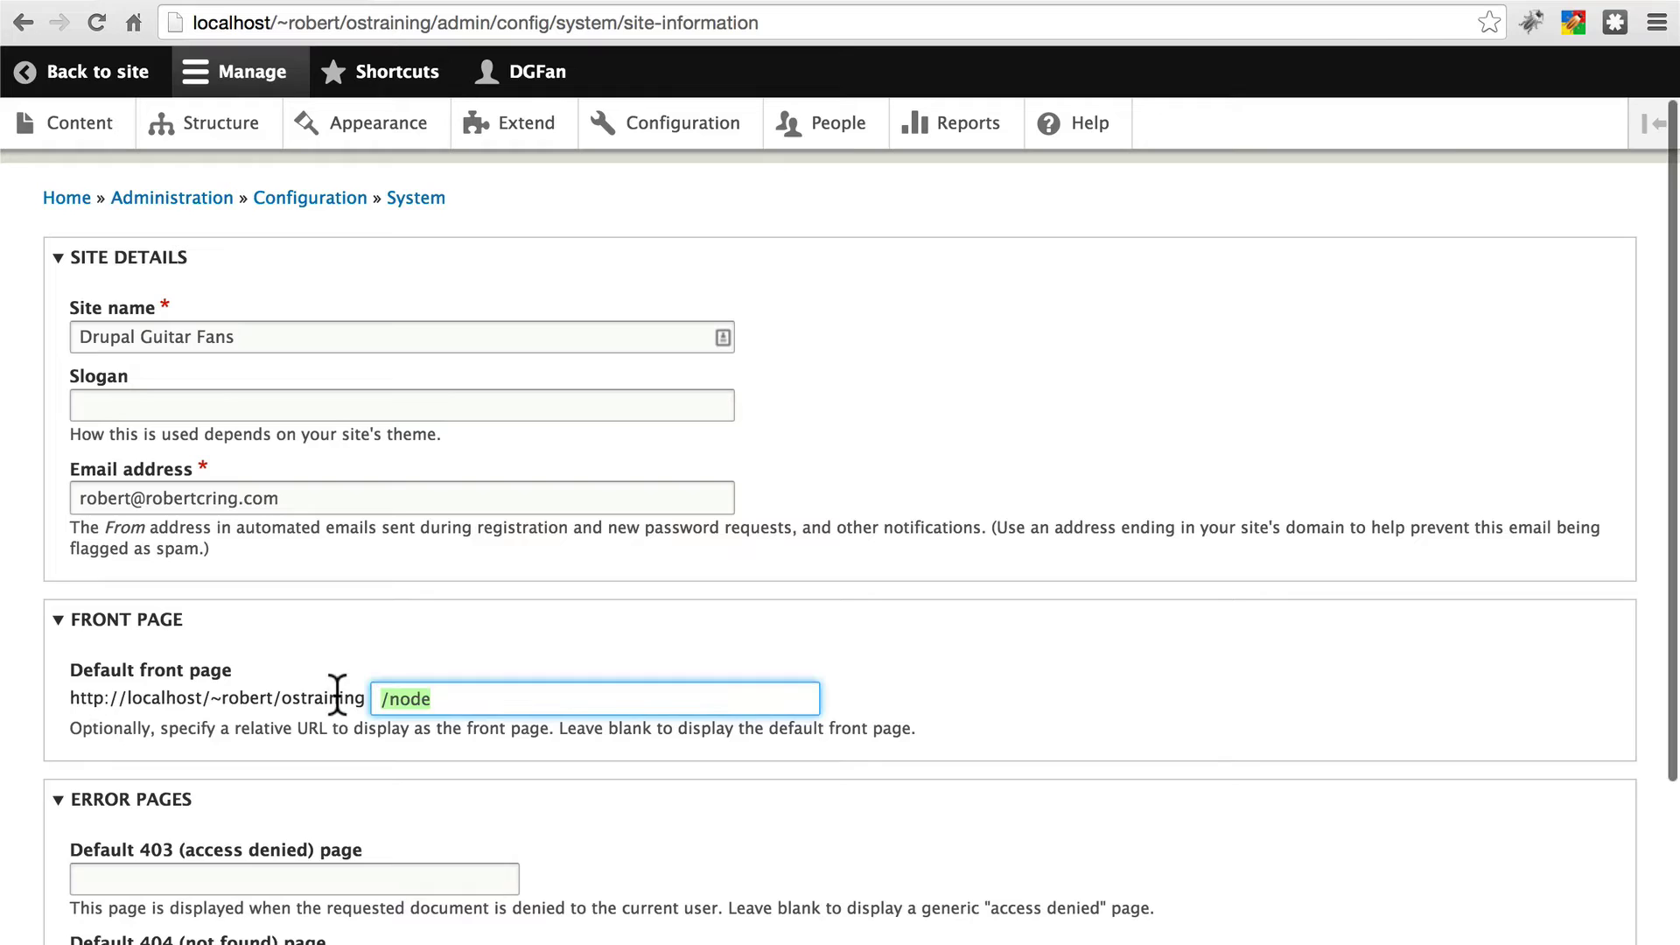
pyautogui.write('/node/134')
pyautogui.scroll(-5, 971, 680)
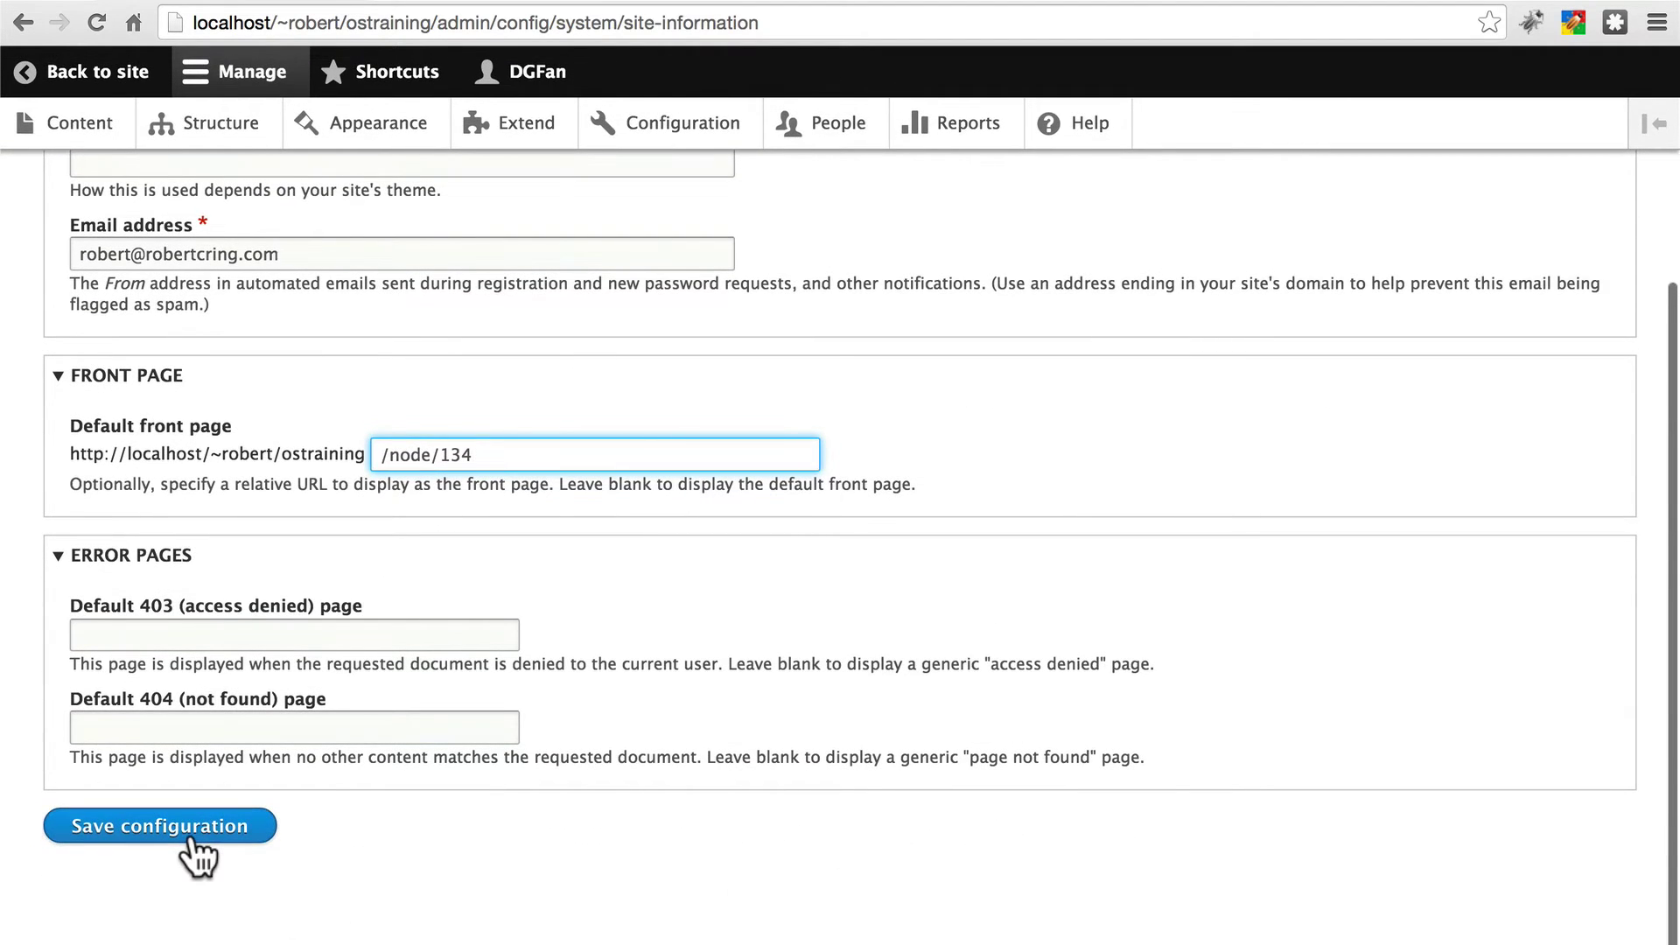
pyautogui.click(192, 837)
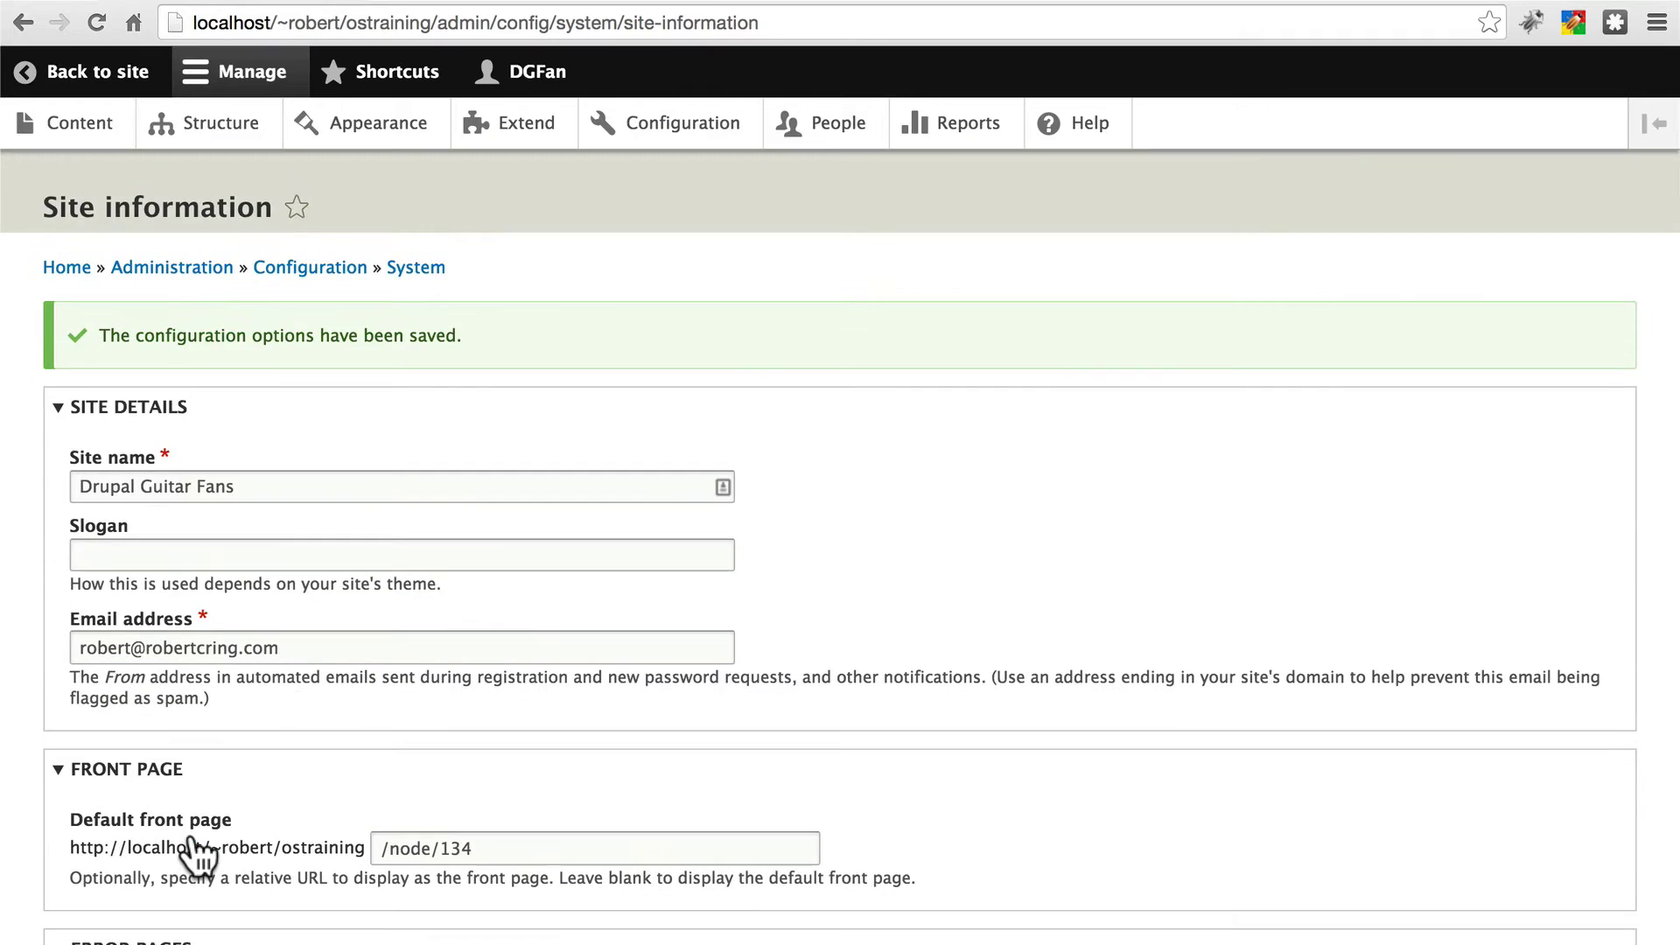
# - Go to the home page and scroll through it to confirm the Frontpage info text appears
pyautogui.click(70, 266)
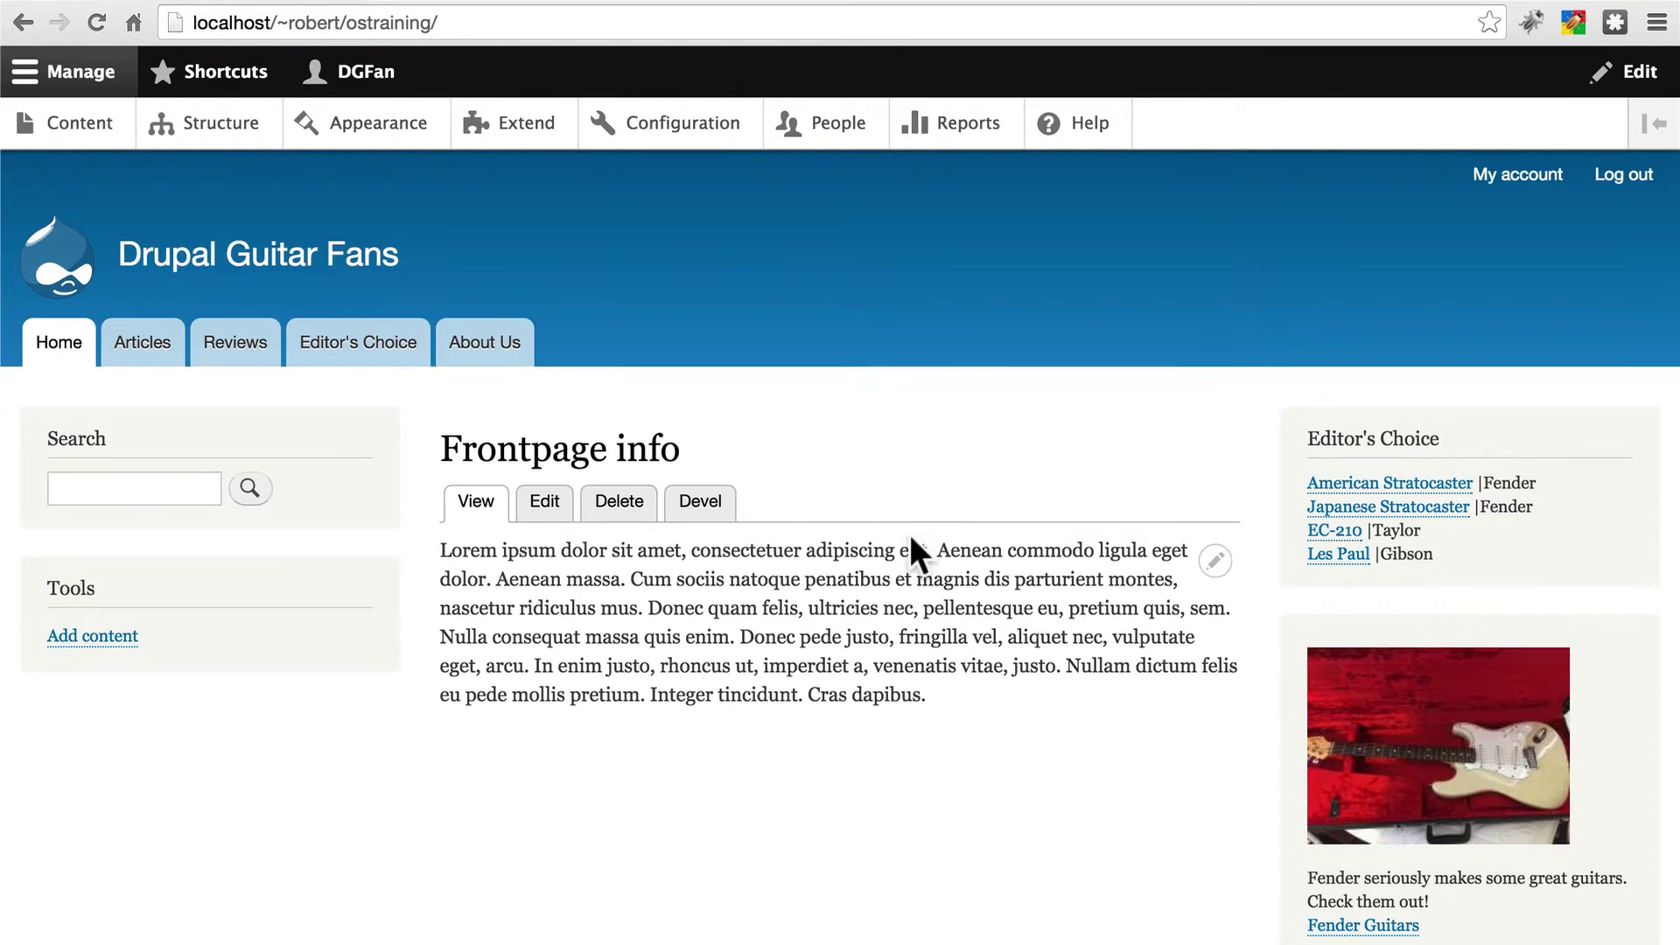
pyautogui.scroll(-3, 912, 542)
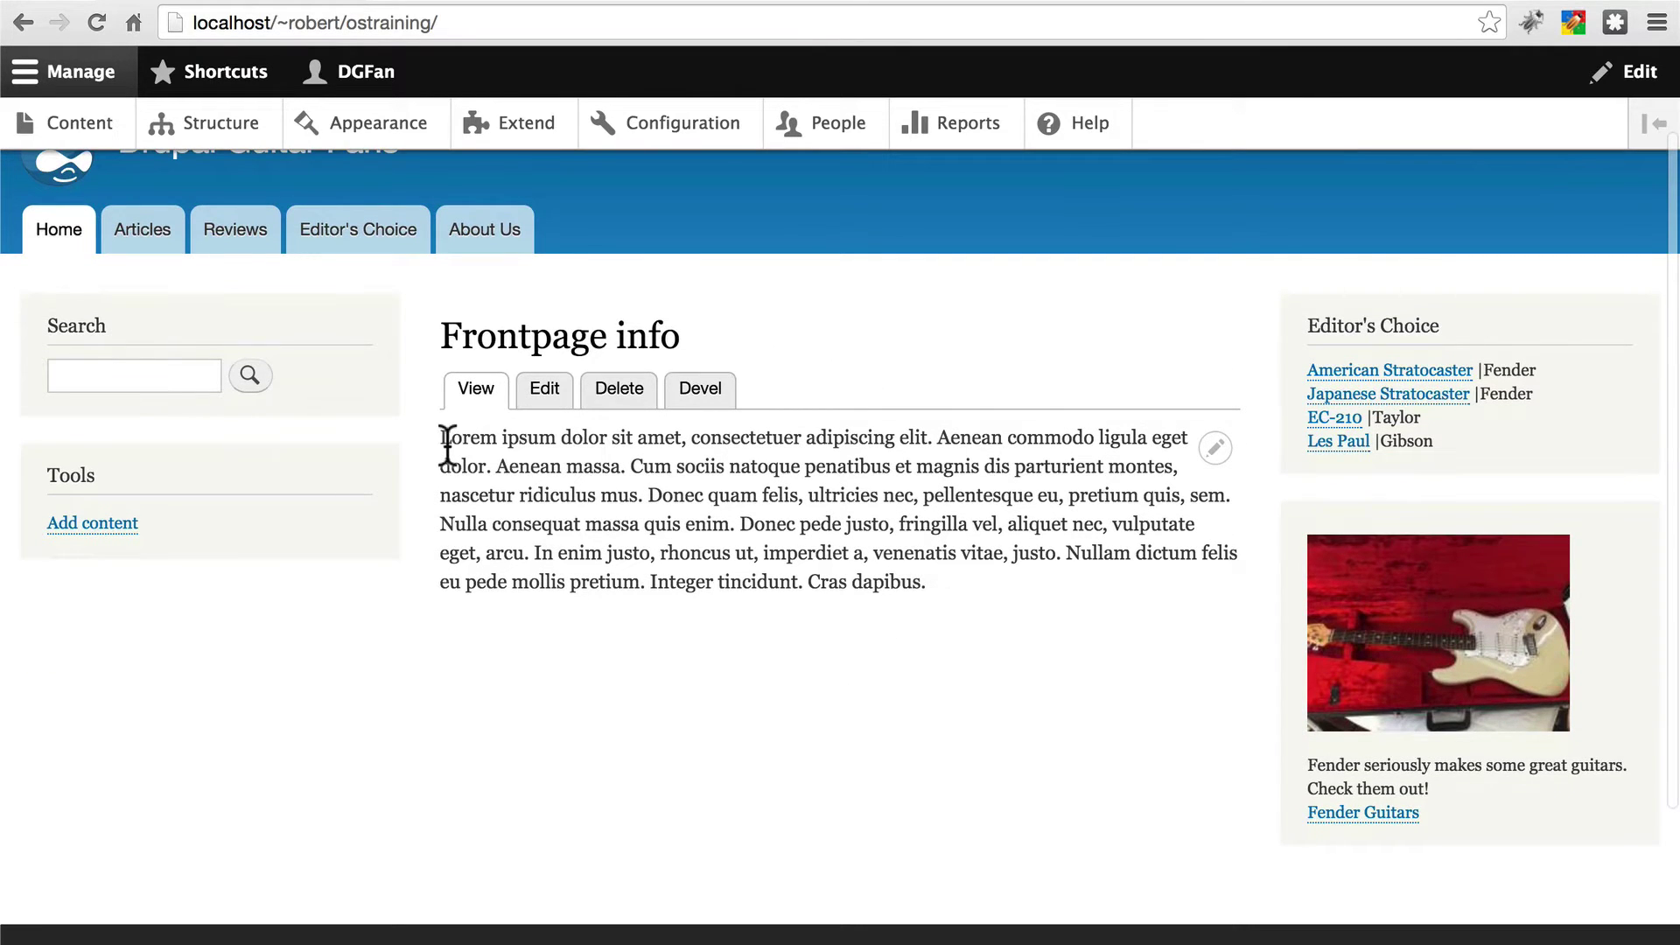
pyautogui.scroll(1, 448, 444)
pyautogui.scroll(2, 447, 444)
pyautogui.scroll(-2, 447, 443)
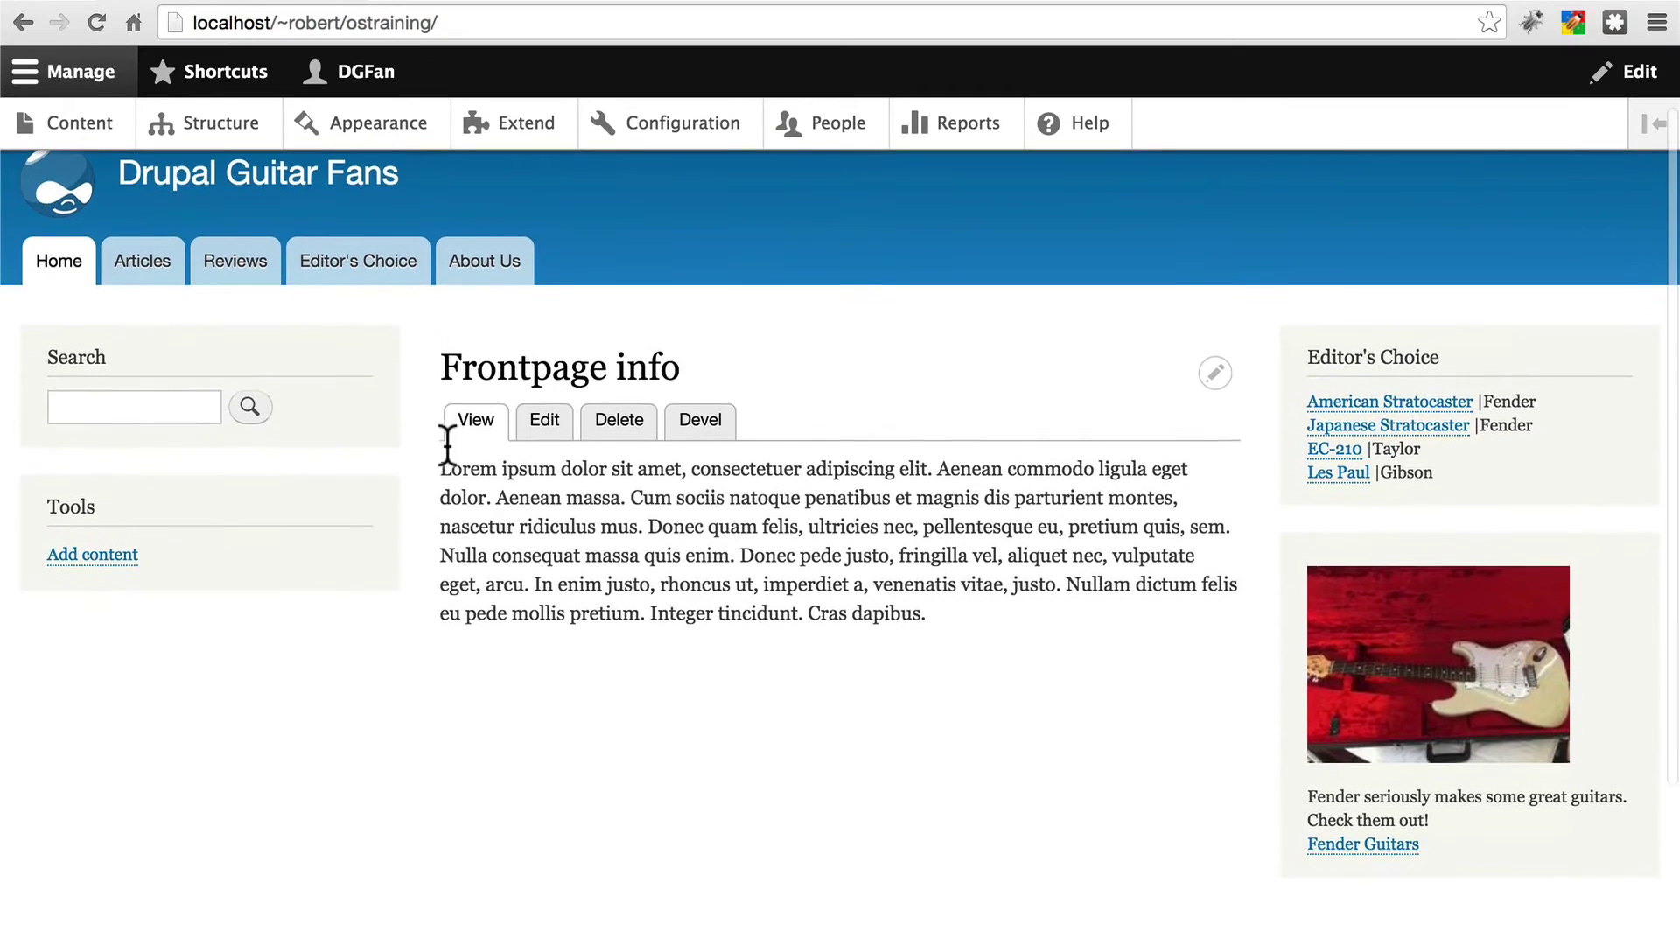
pyautogui.scroll(2, 447, 443)
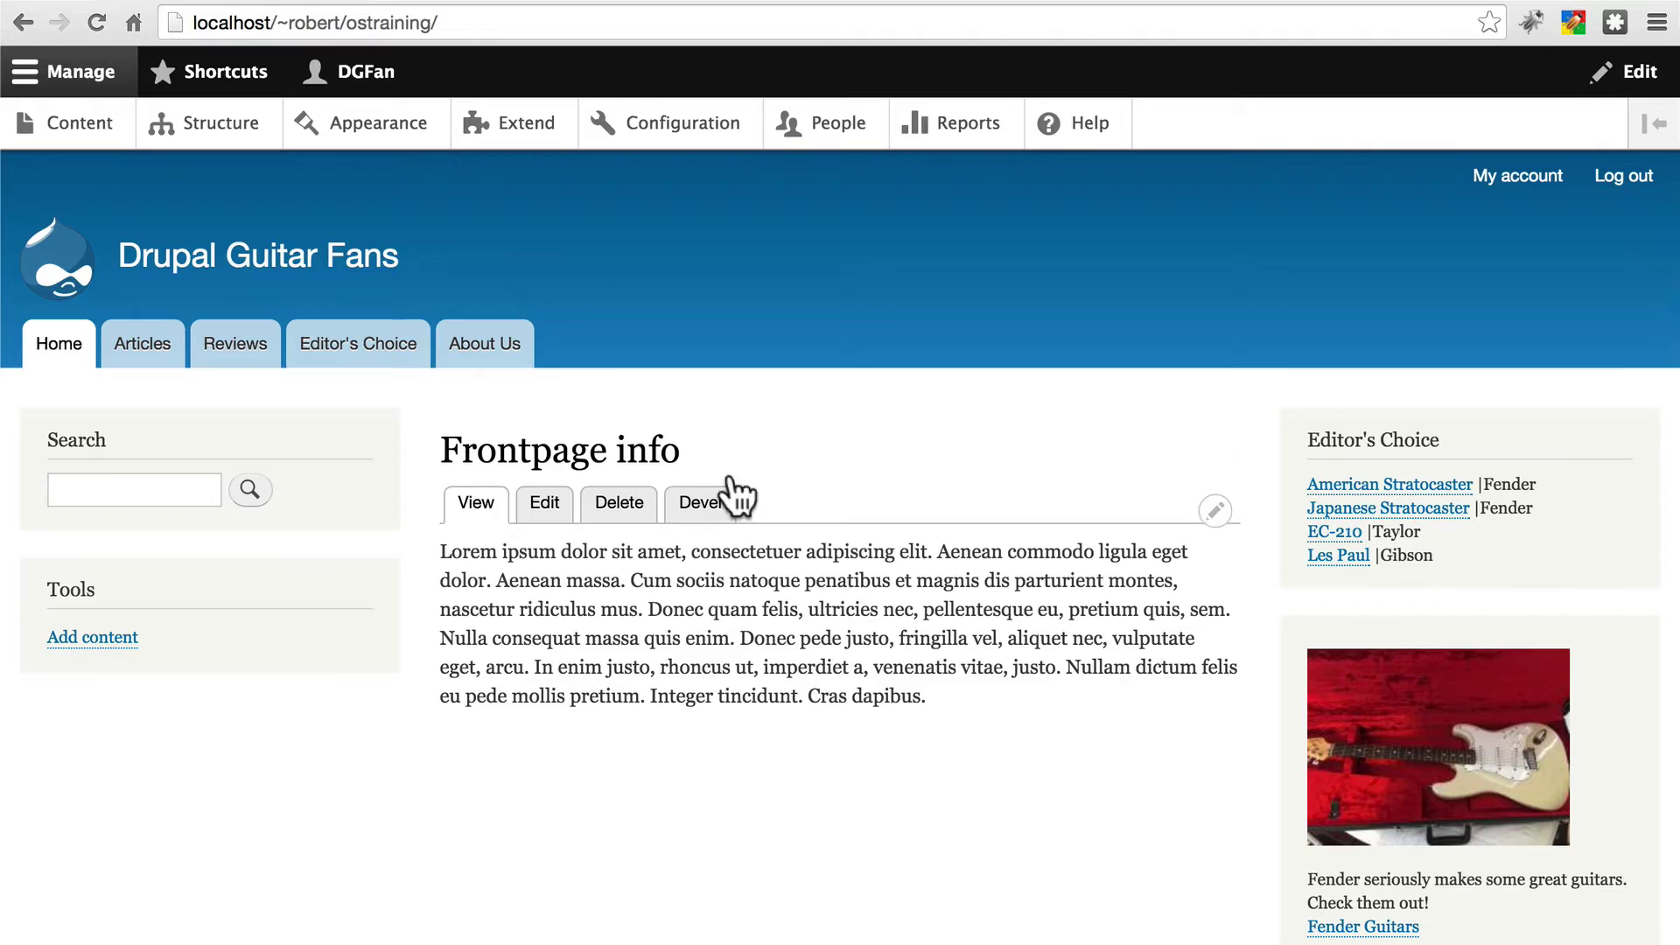
# - Open Structure > Block layout and scroll down to the Content region's blocks
pyautogui.click(210, 131)
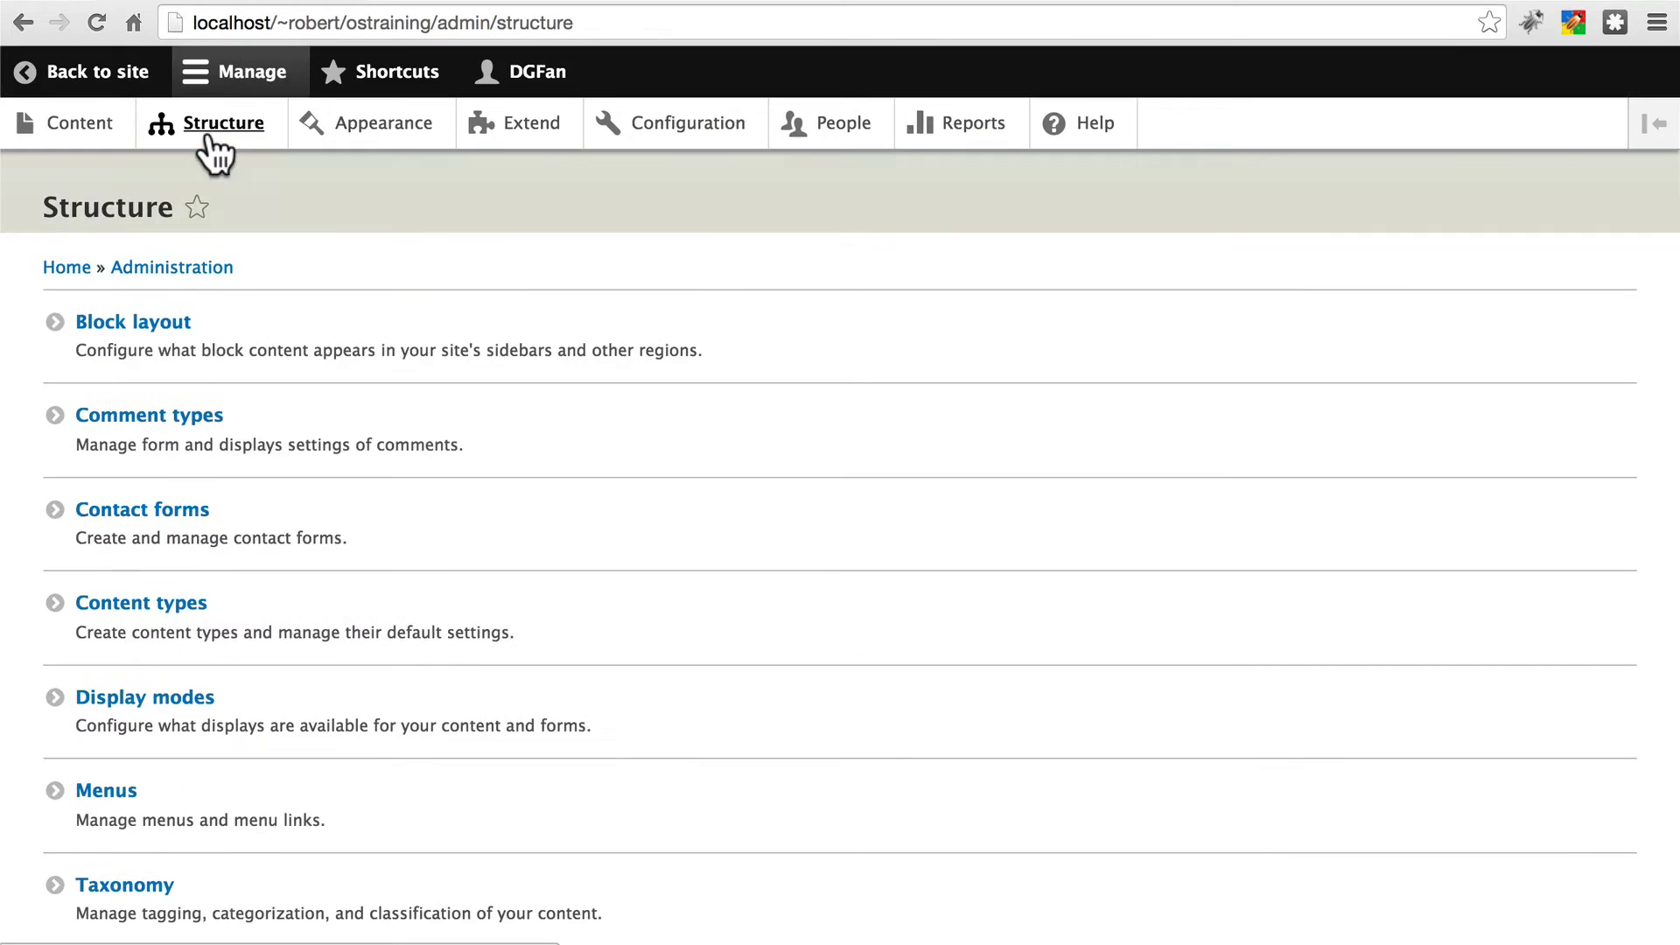
pyautogui.click(171, 324)
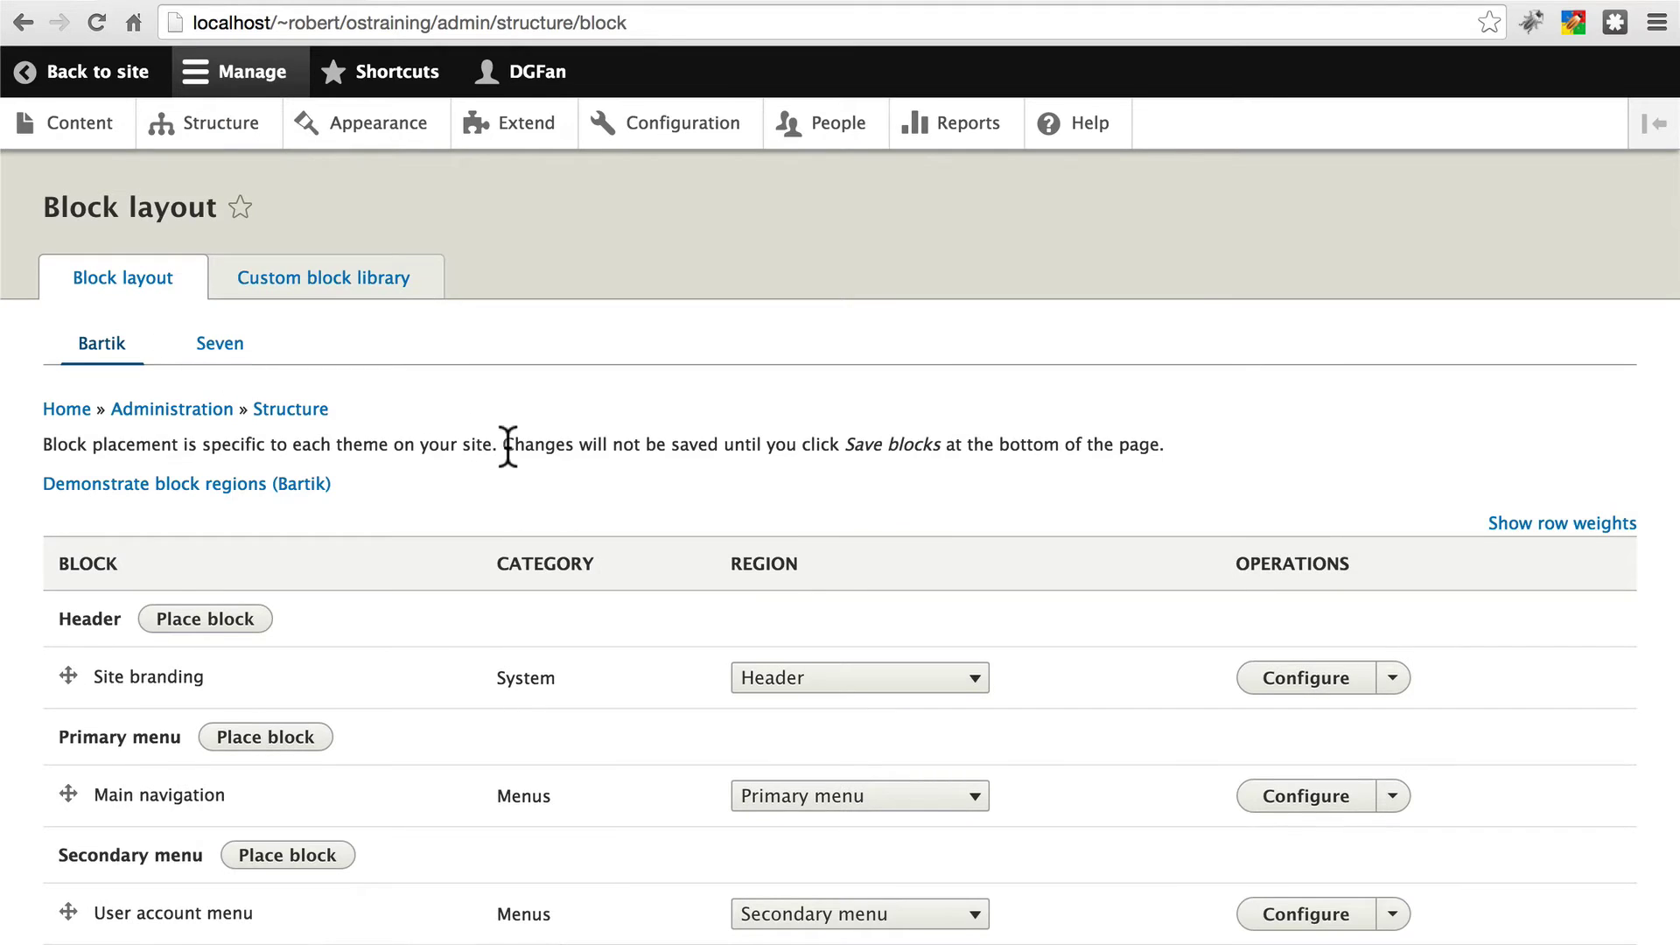
pyautogui.scroll(-10, 506, 443)
pyautogui.scroll(-5, 506, 443)
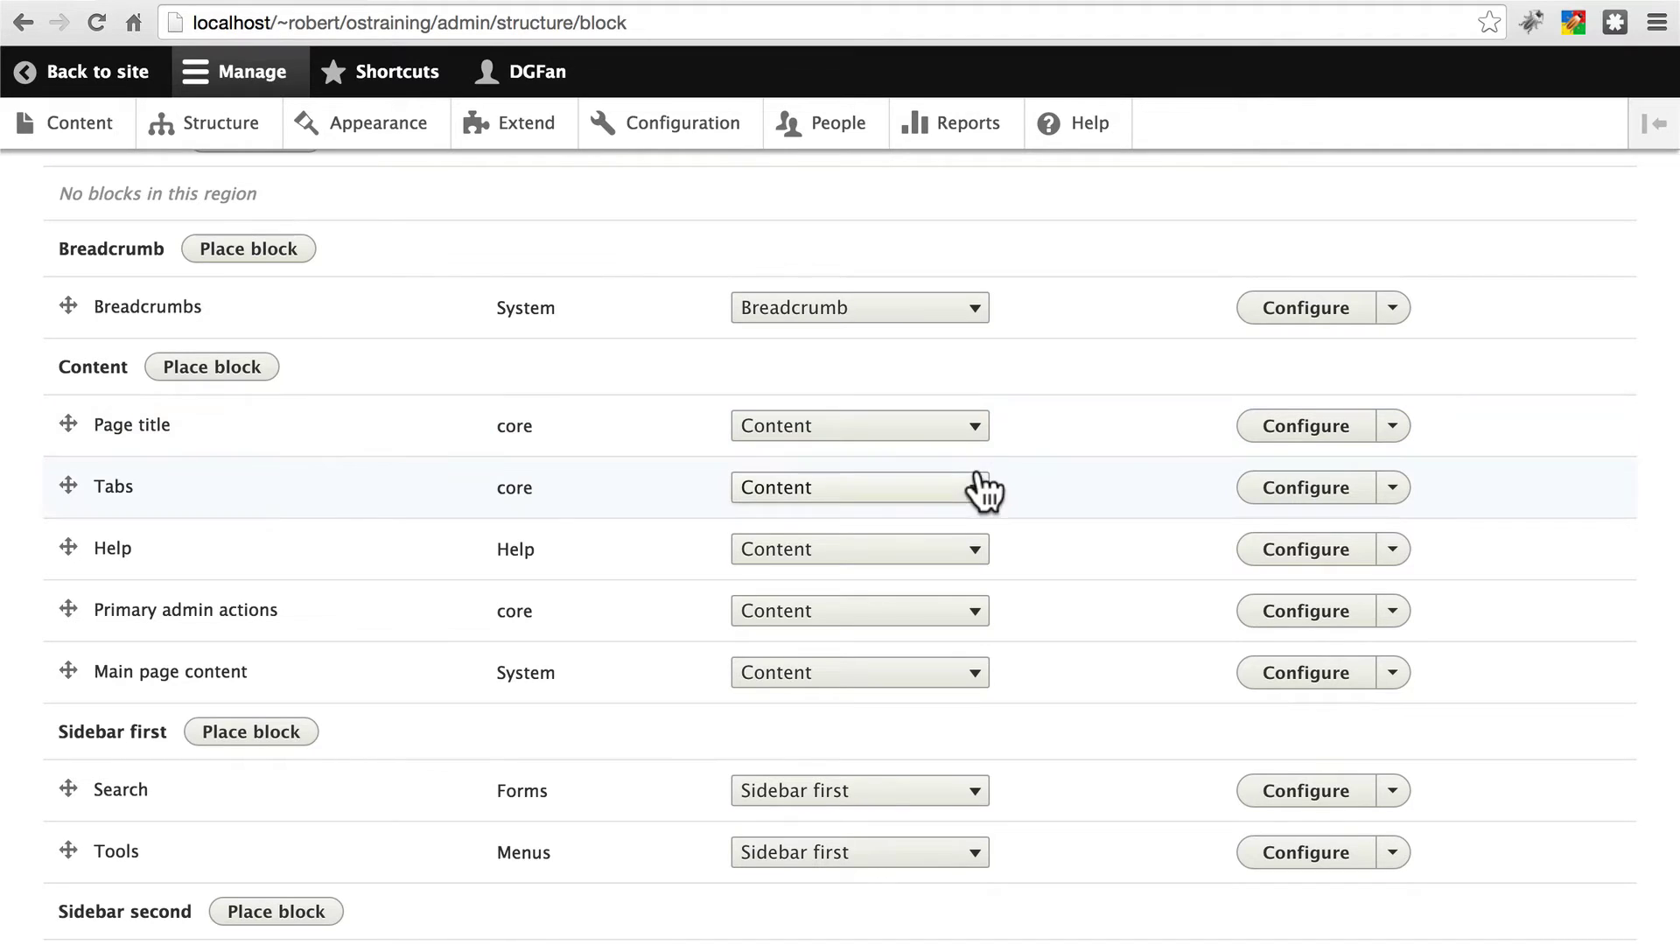
# - Set the Page title block's Pages visibility to hide on <front> and save the block
pyautogui.click(1305, 433)
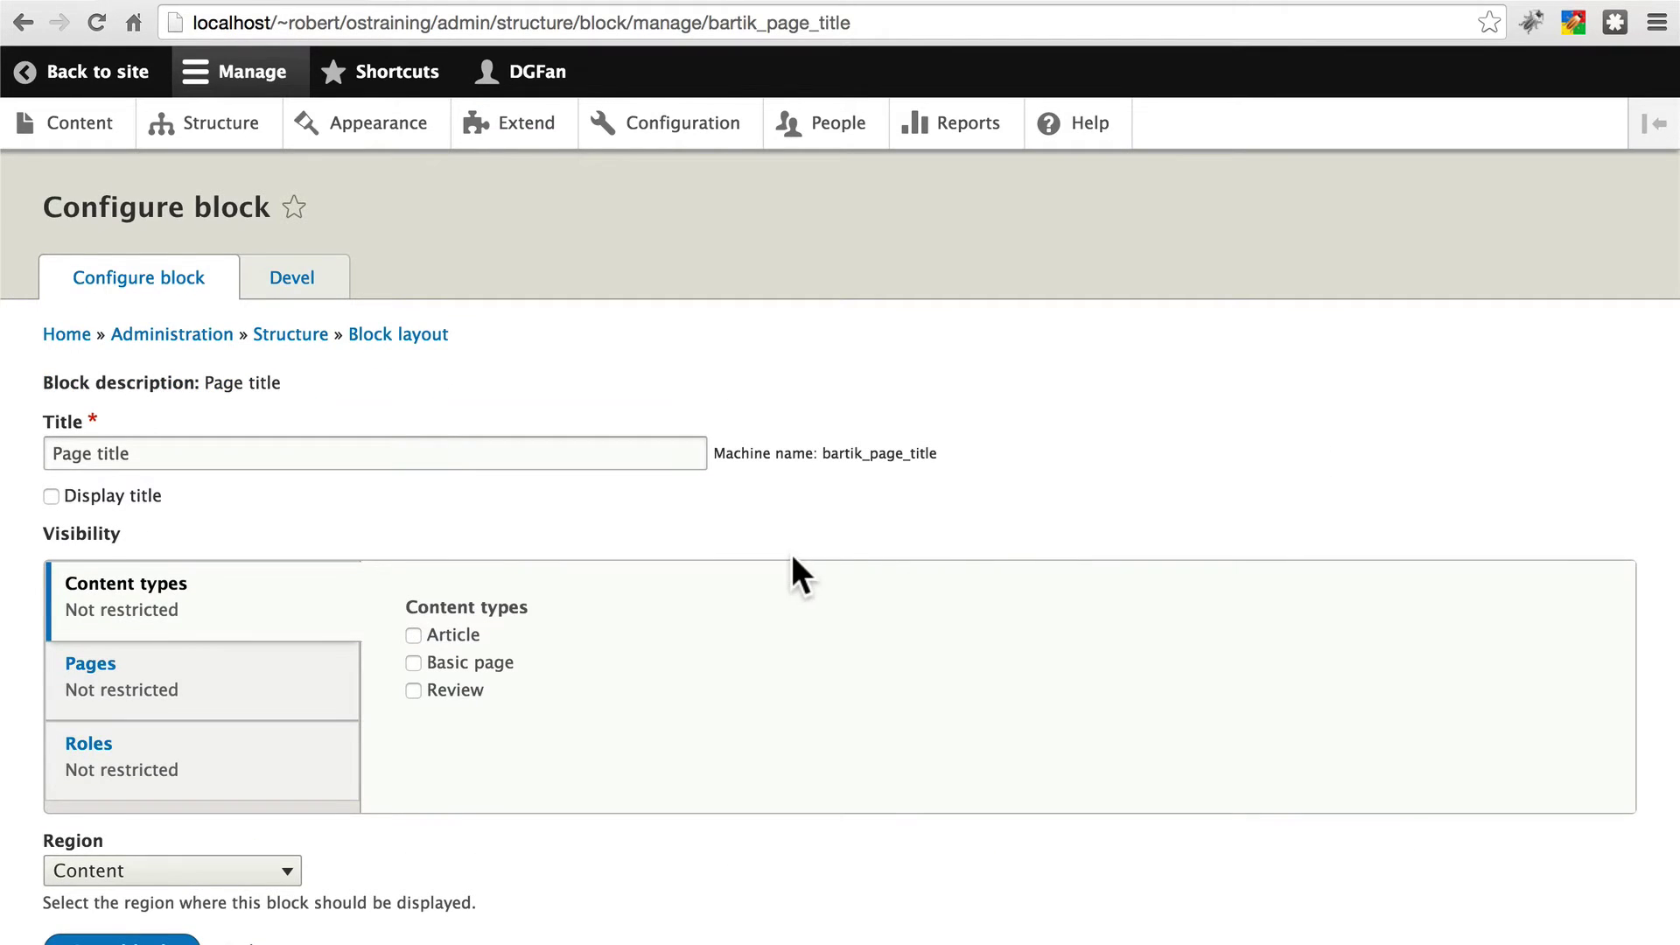
pyautogui.scroll(-2, 797, 569)
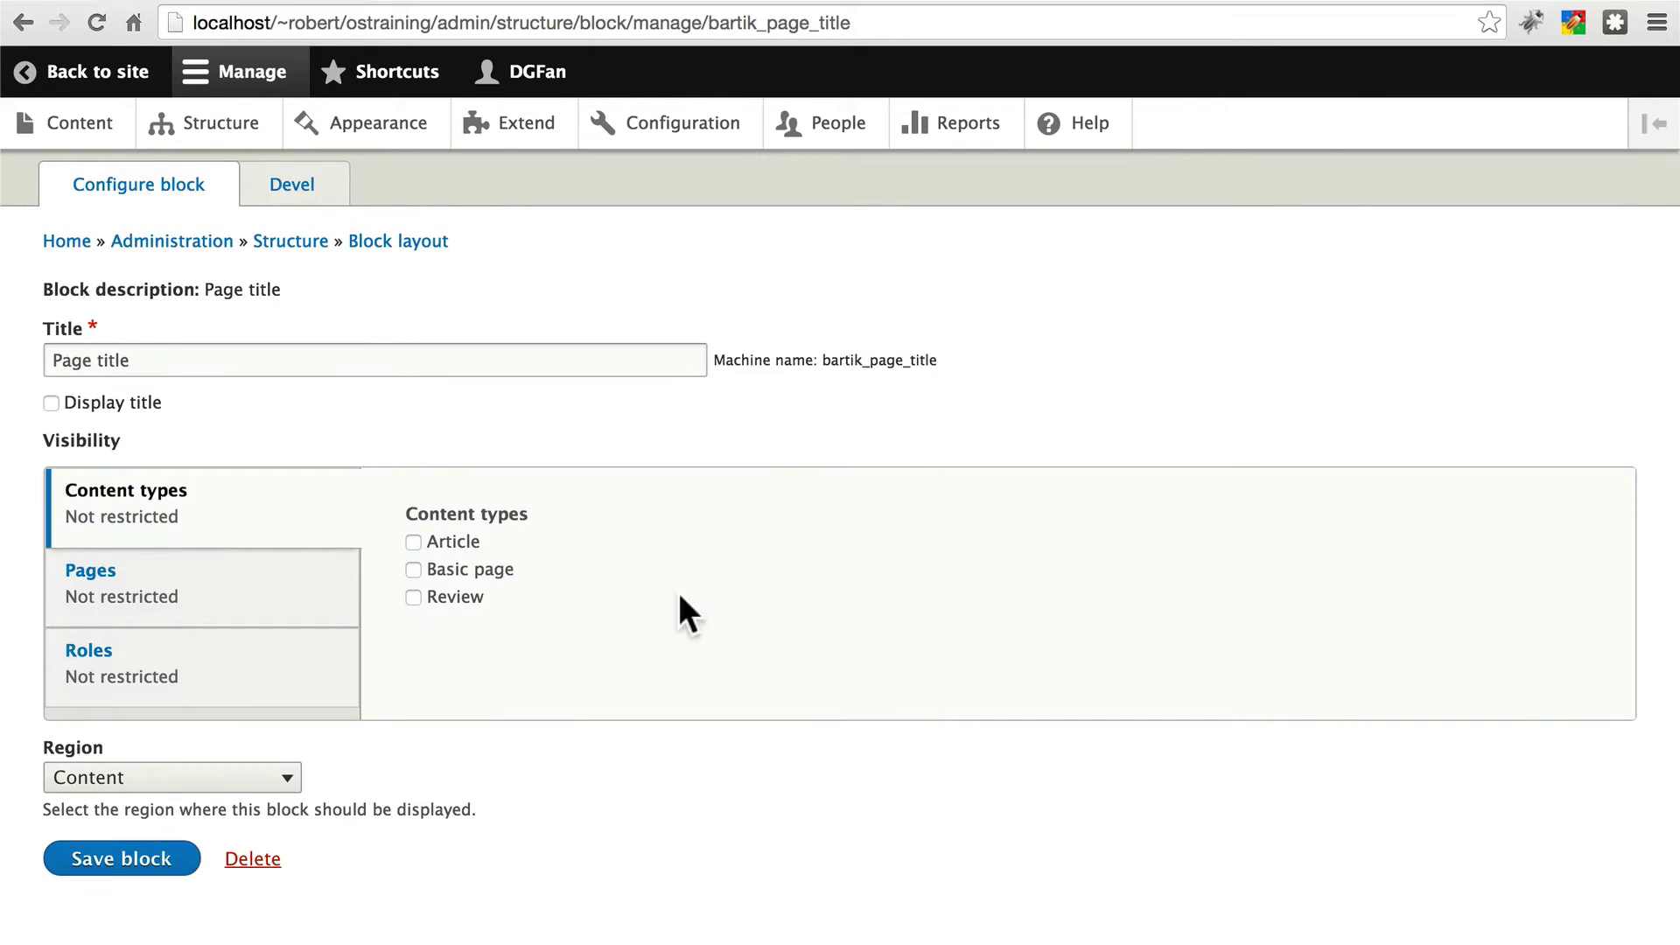
pyautogui.click(250, 593)
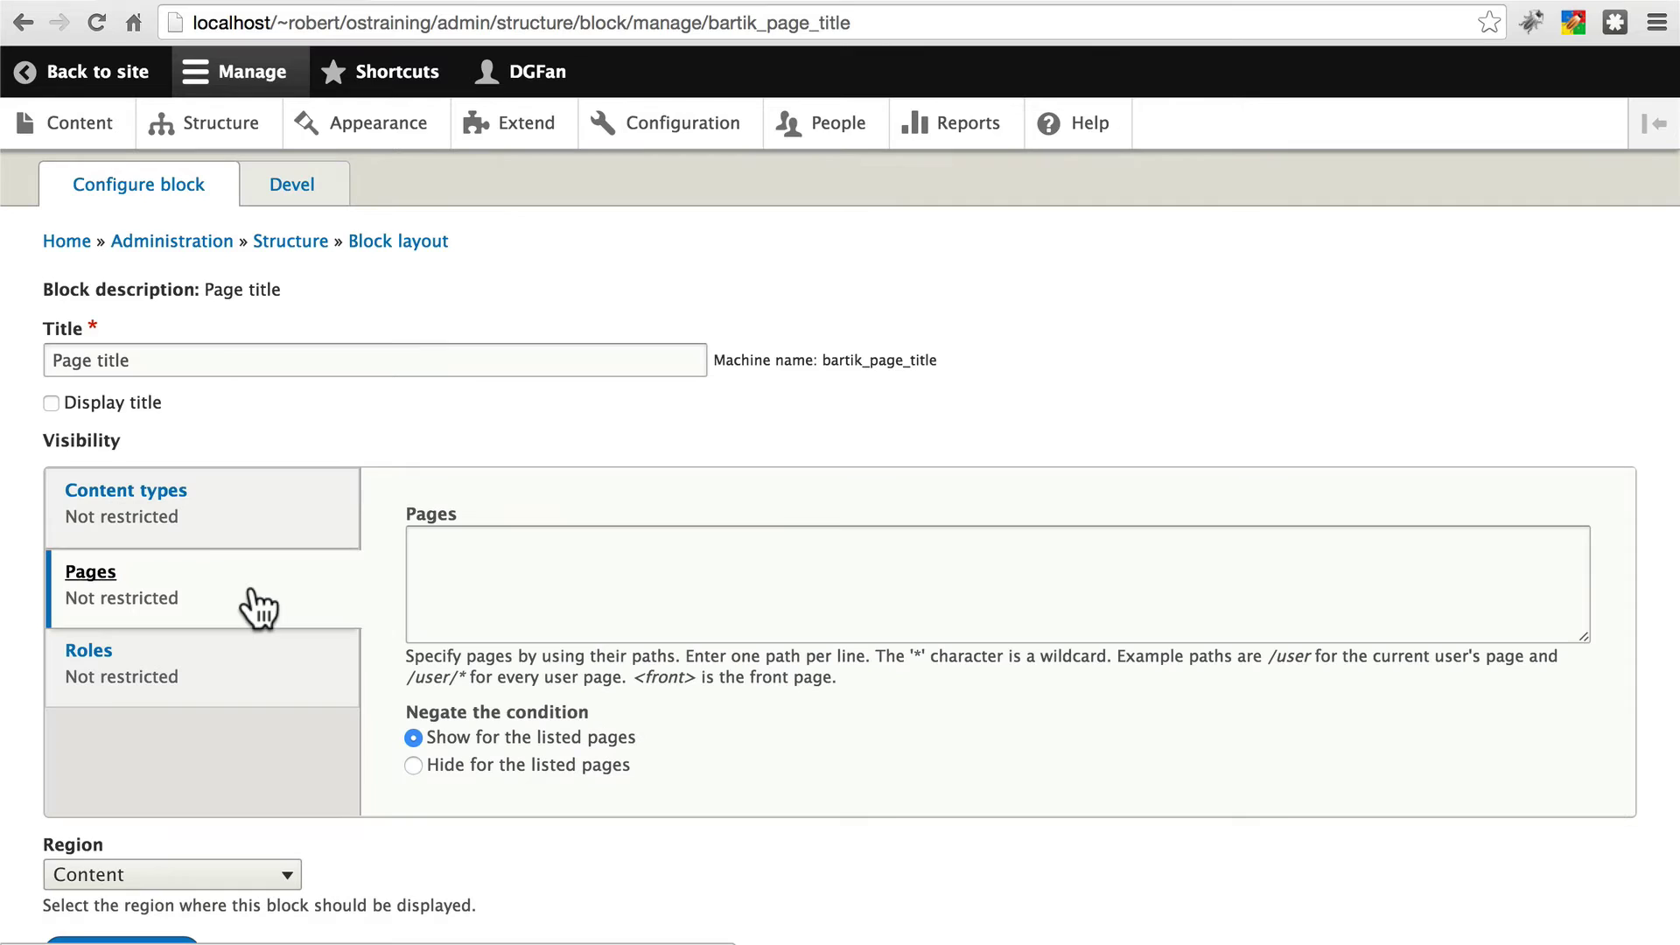
pyautogui.click(413, 765)
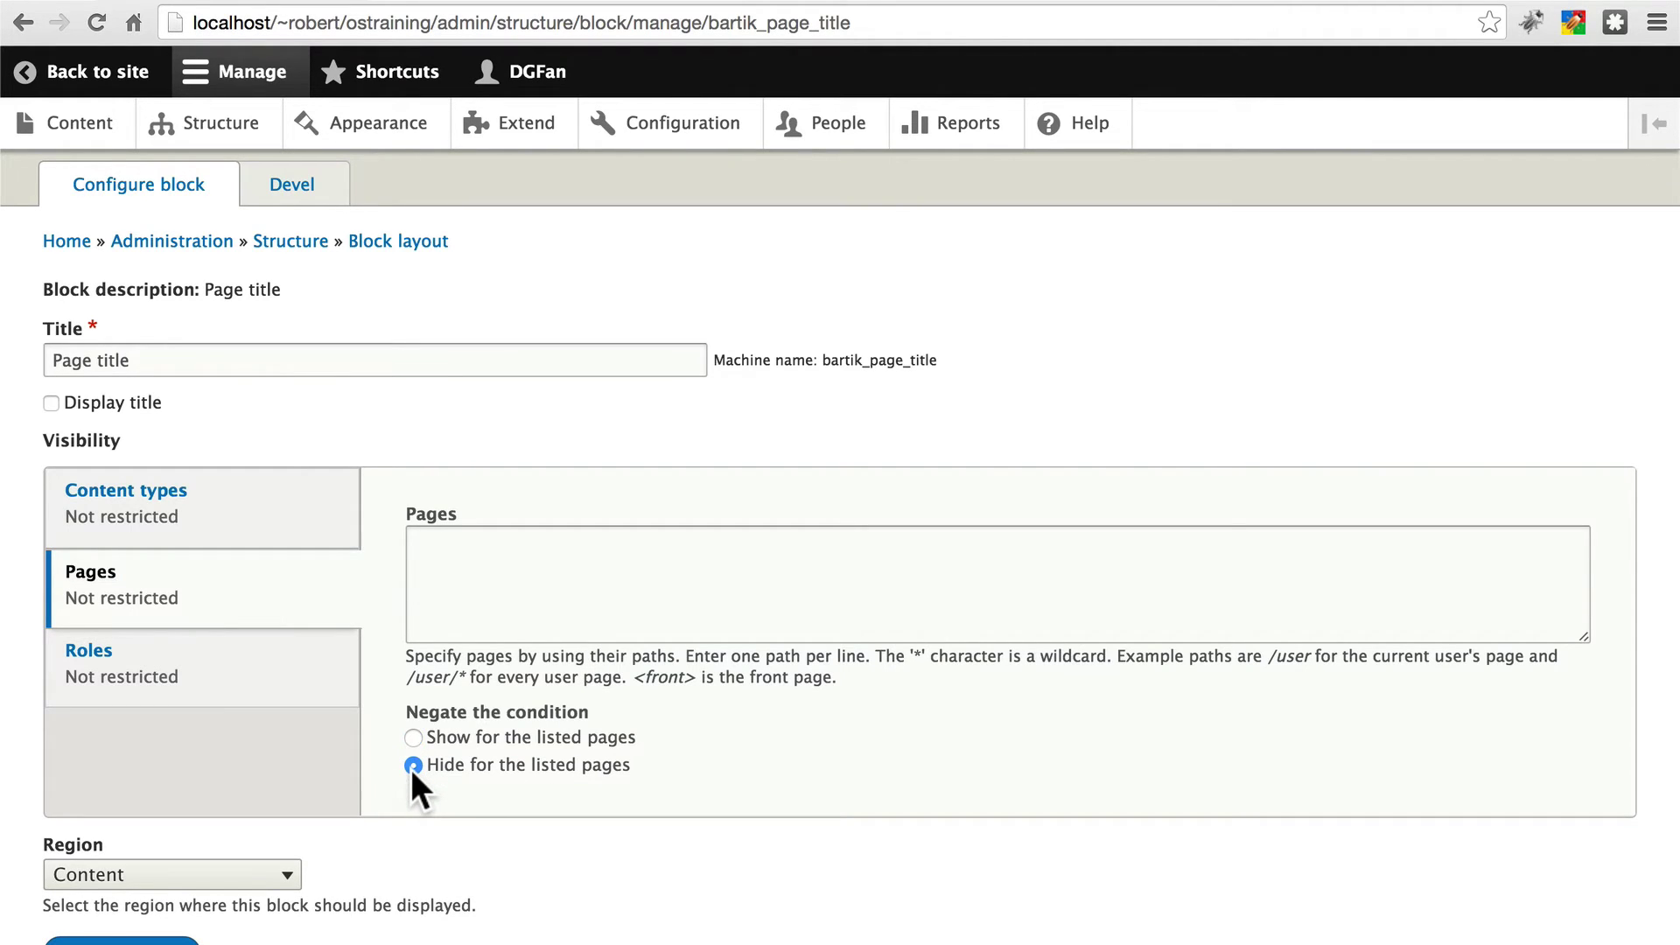
pyautogui.click(544, 570)
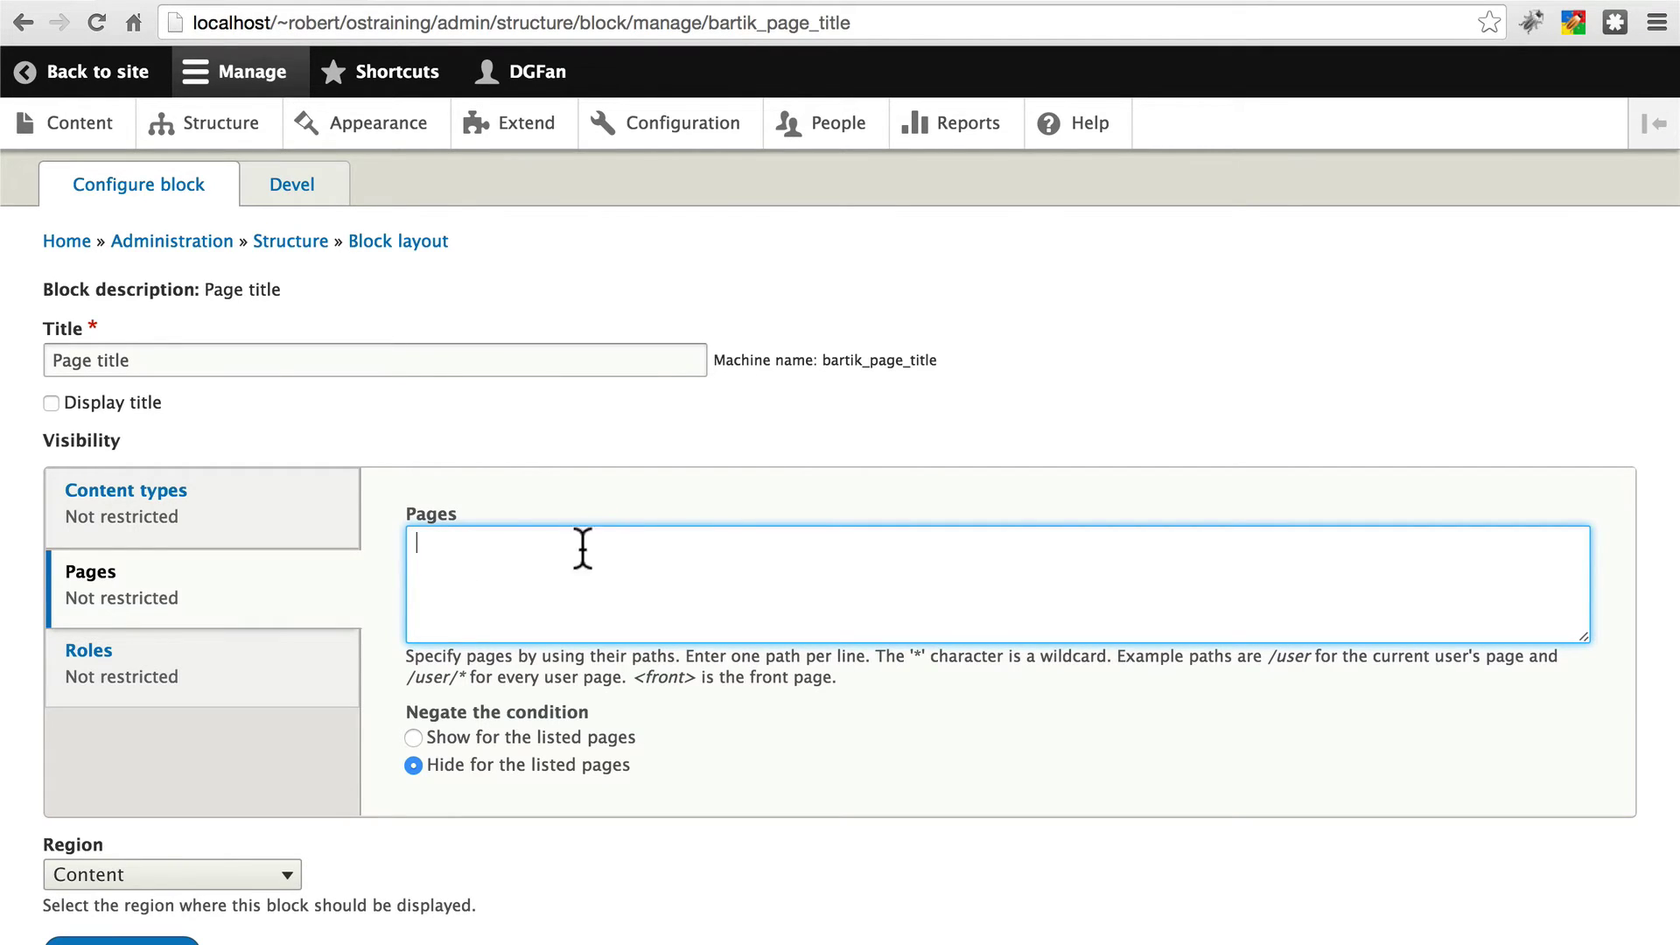
pyautogui.write('<')
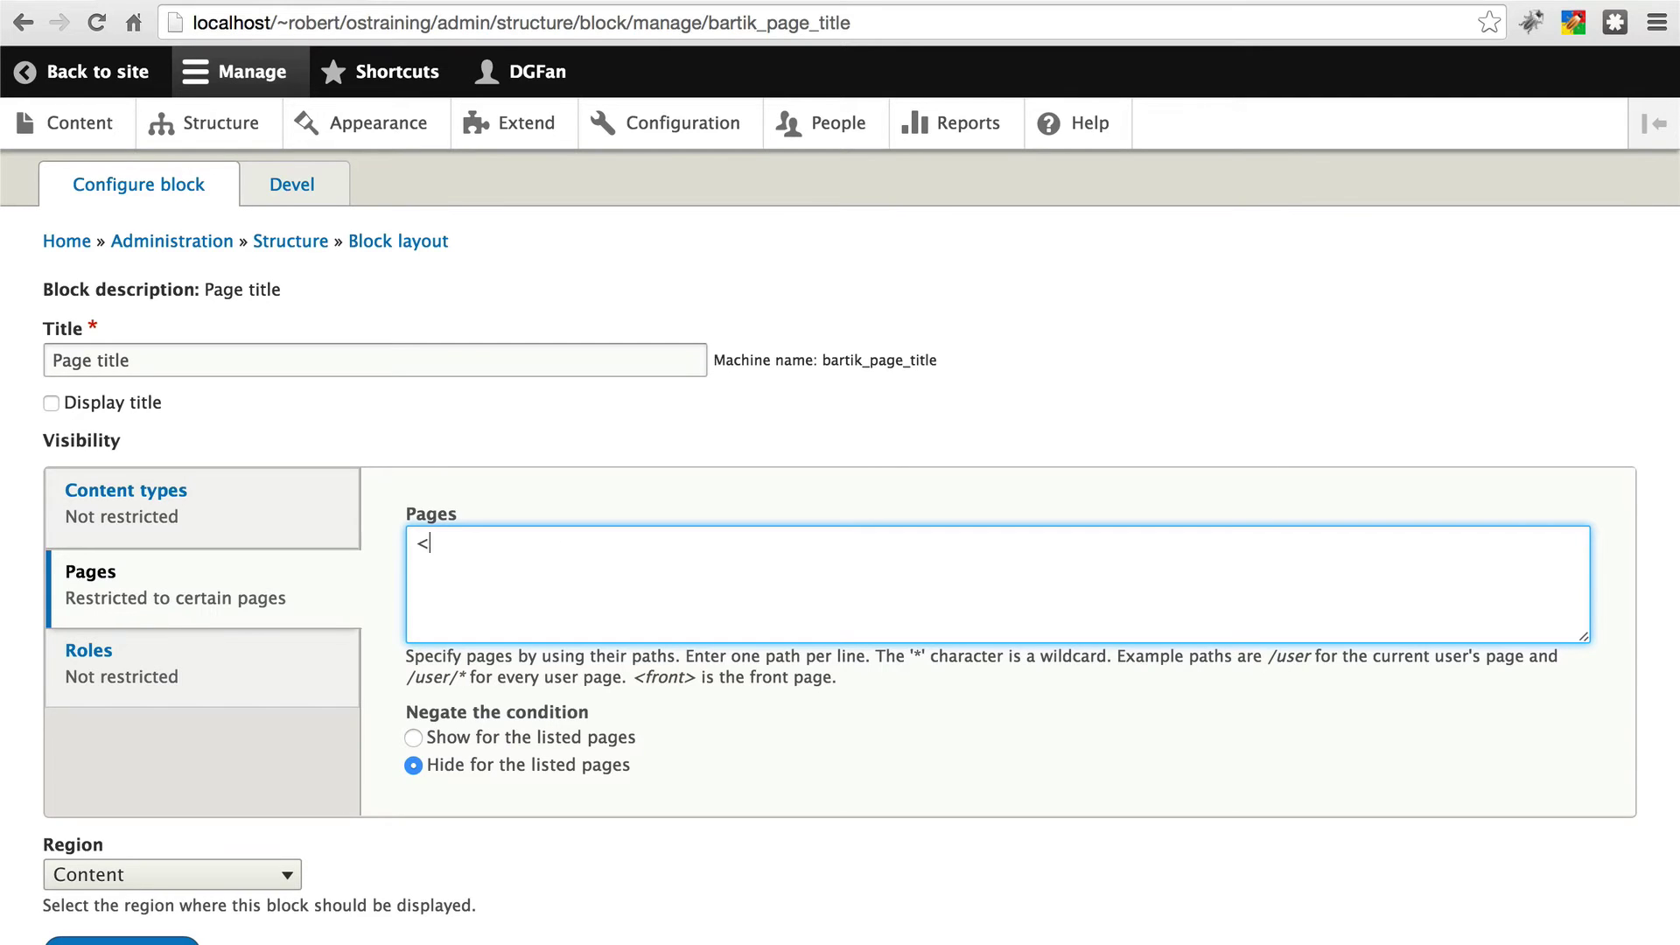
pyautogui.write('front>')
pyautogui.scroll(-2, 576, 798)
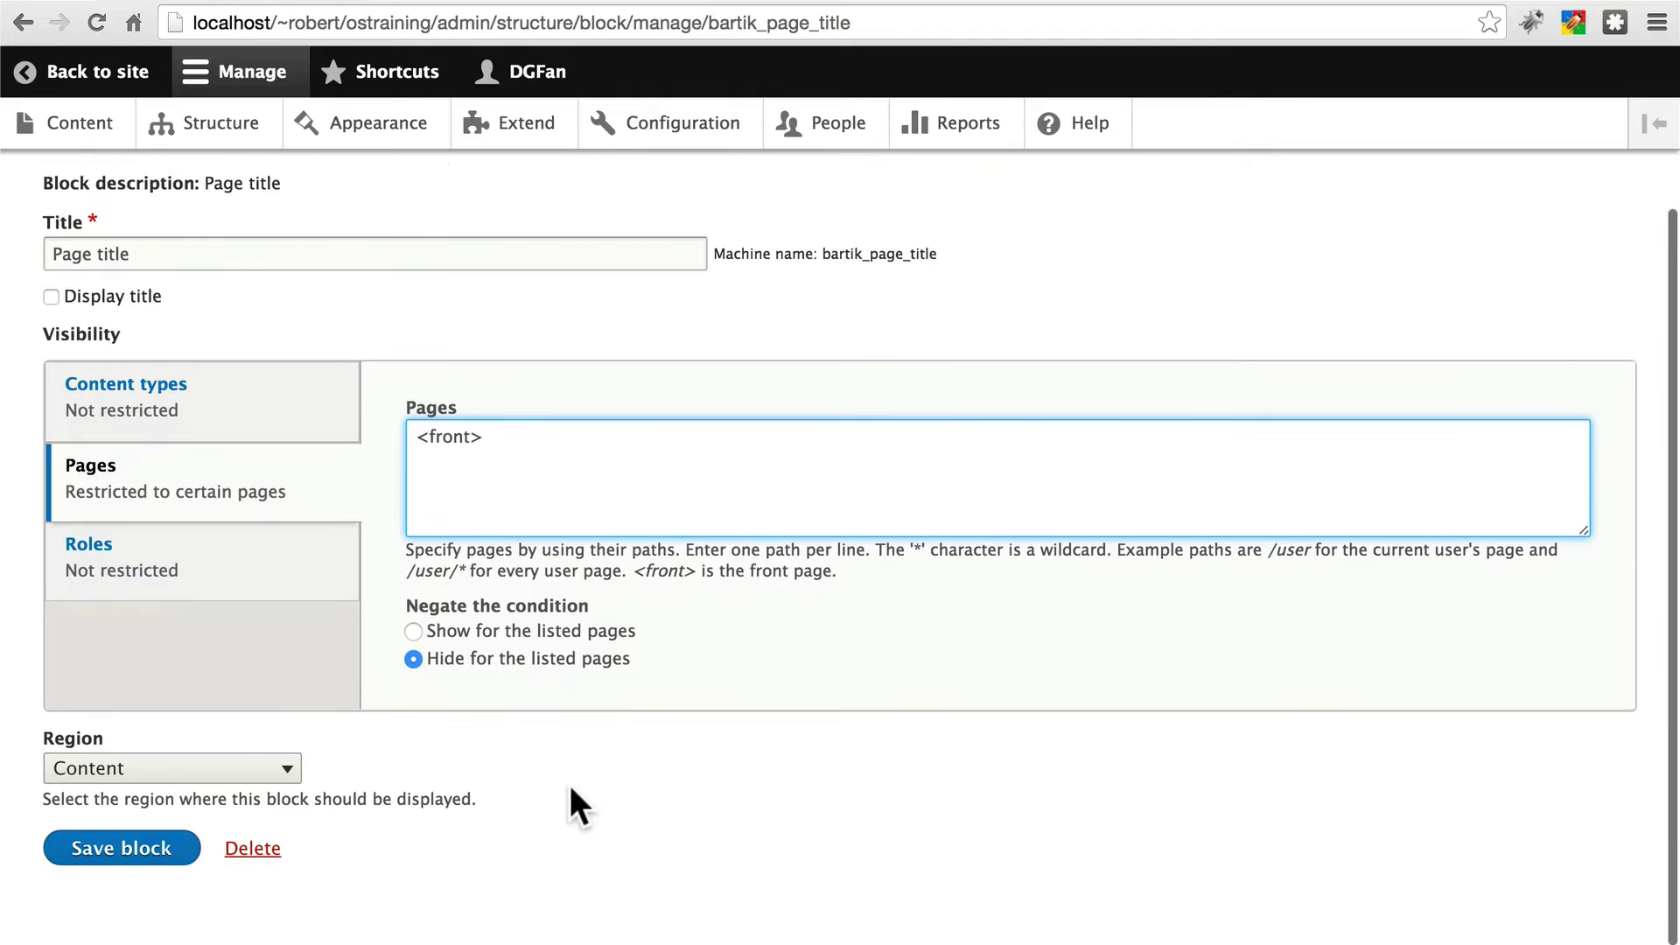
pyautogui.click(133, 856)
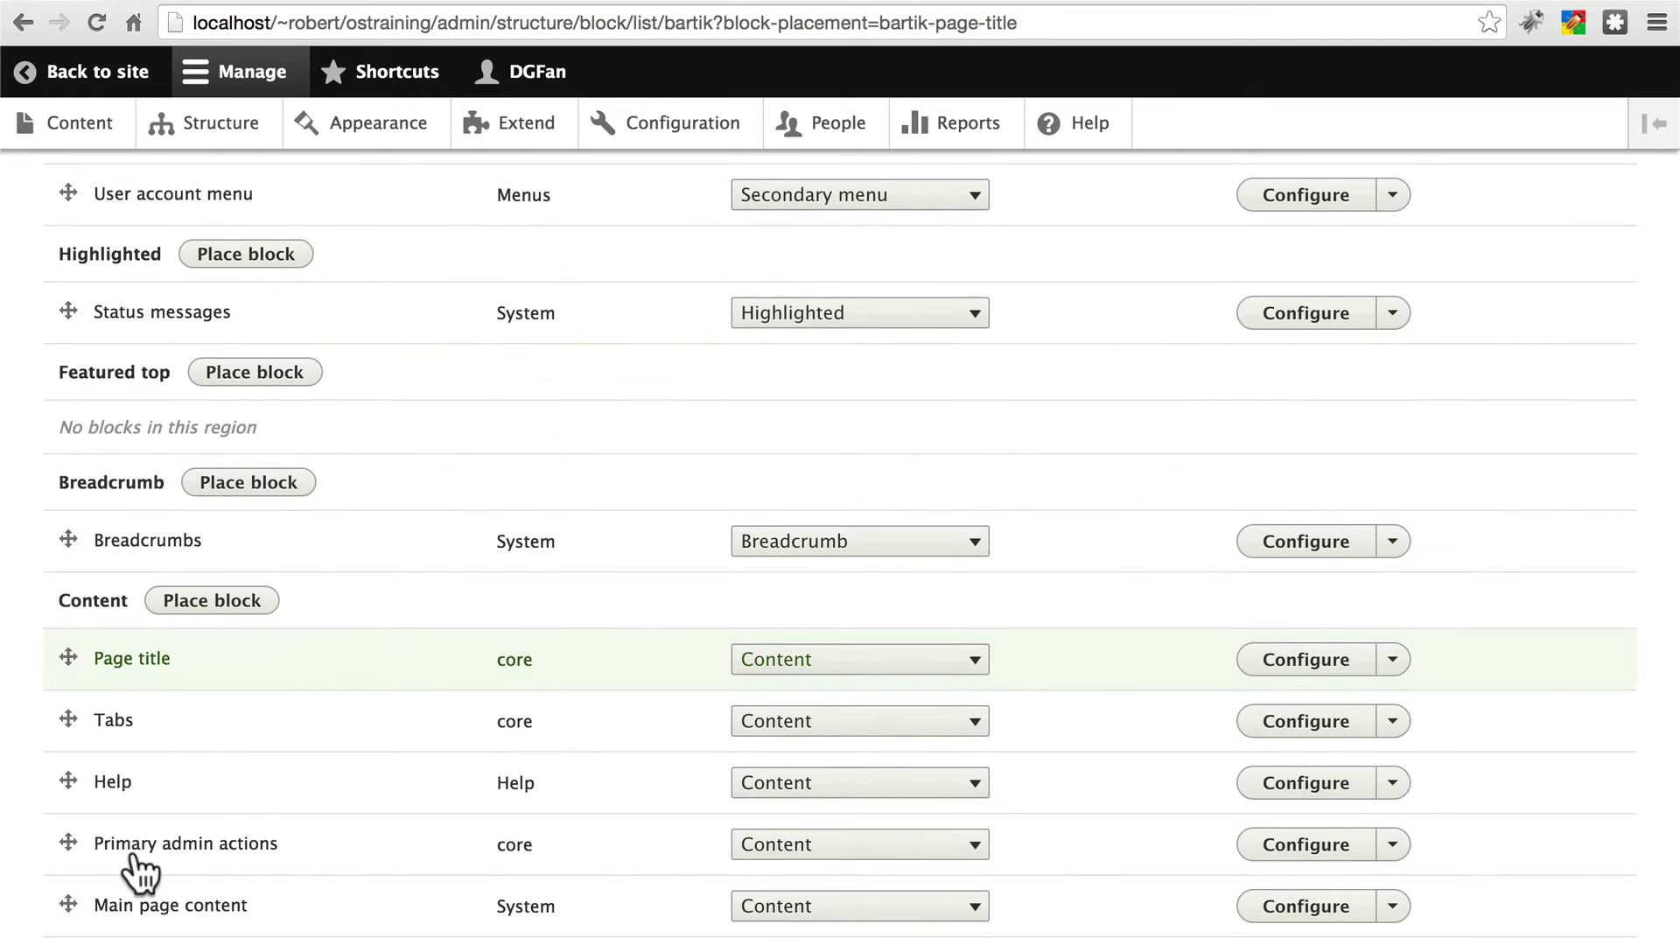
pyautogui.click(101, 74)
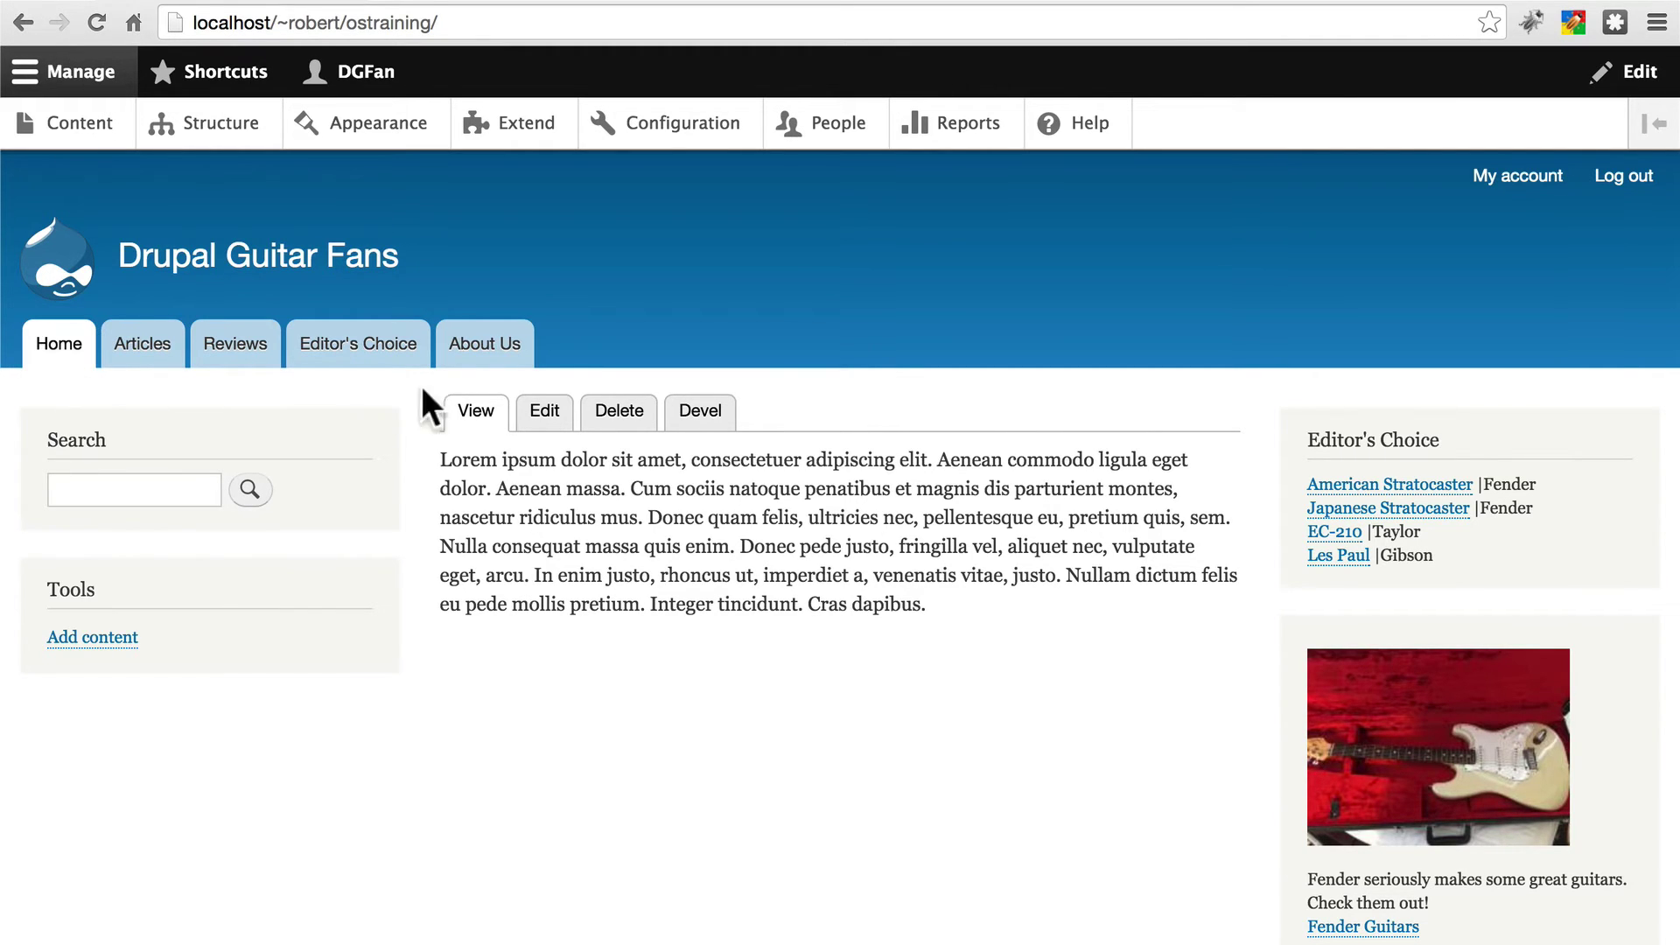
pyautogui.moveTo(393, 470)
pyautogui.moveTo(1178, 543)
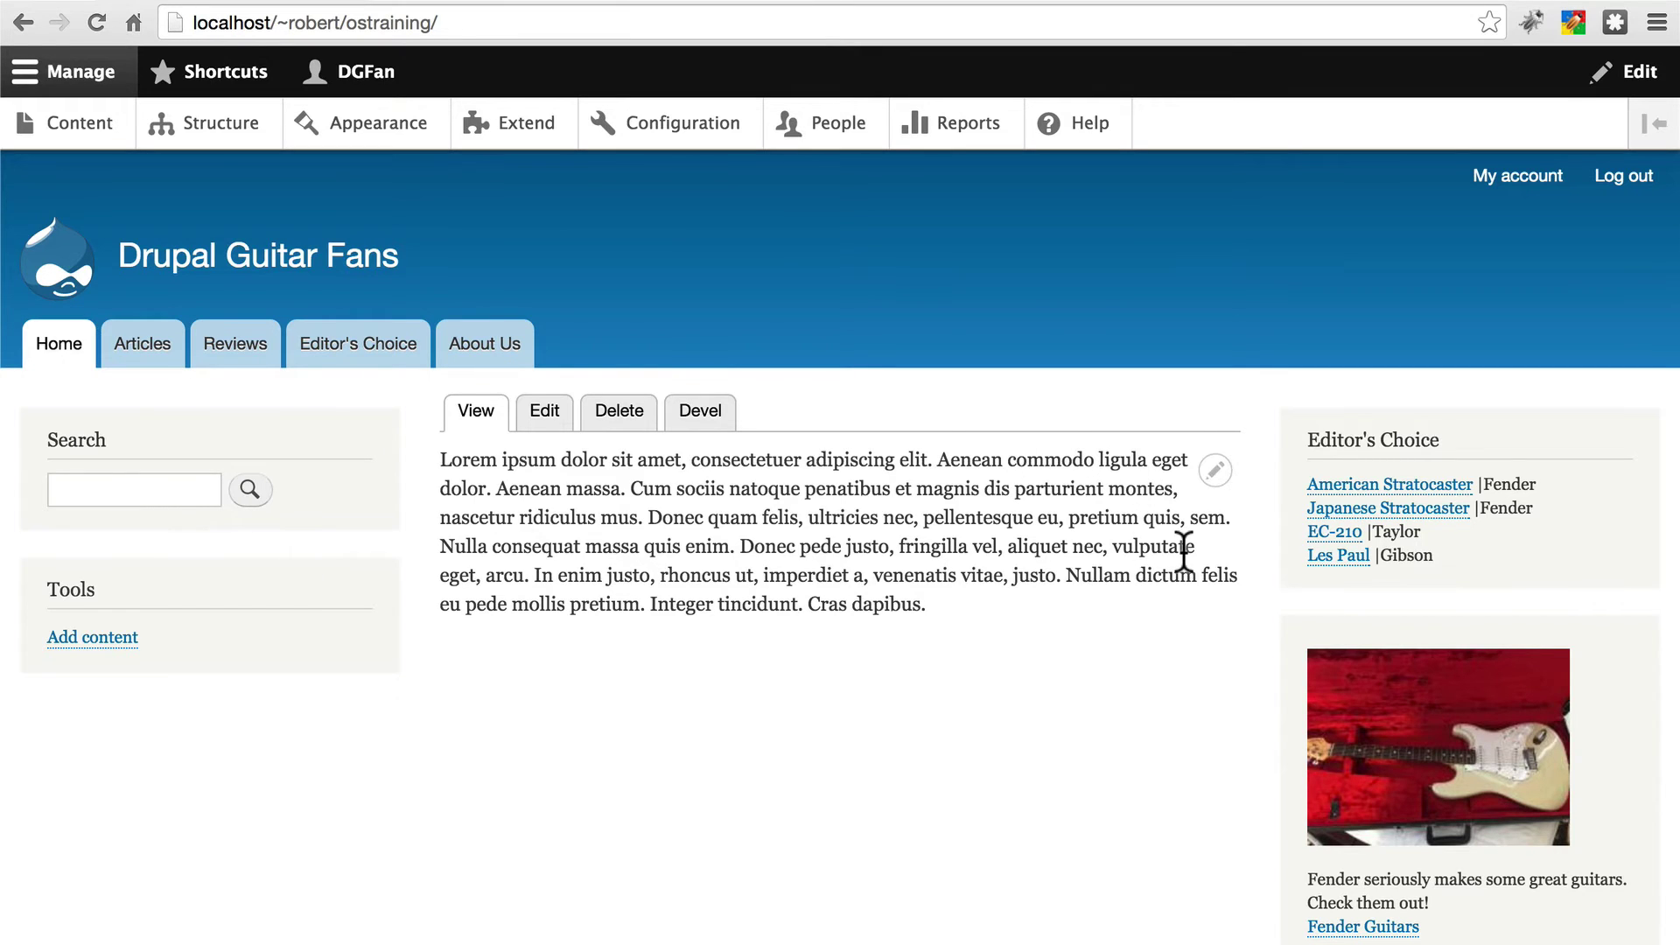
pyautogui.click(158, 358)
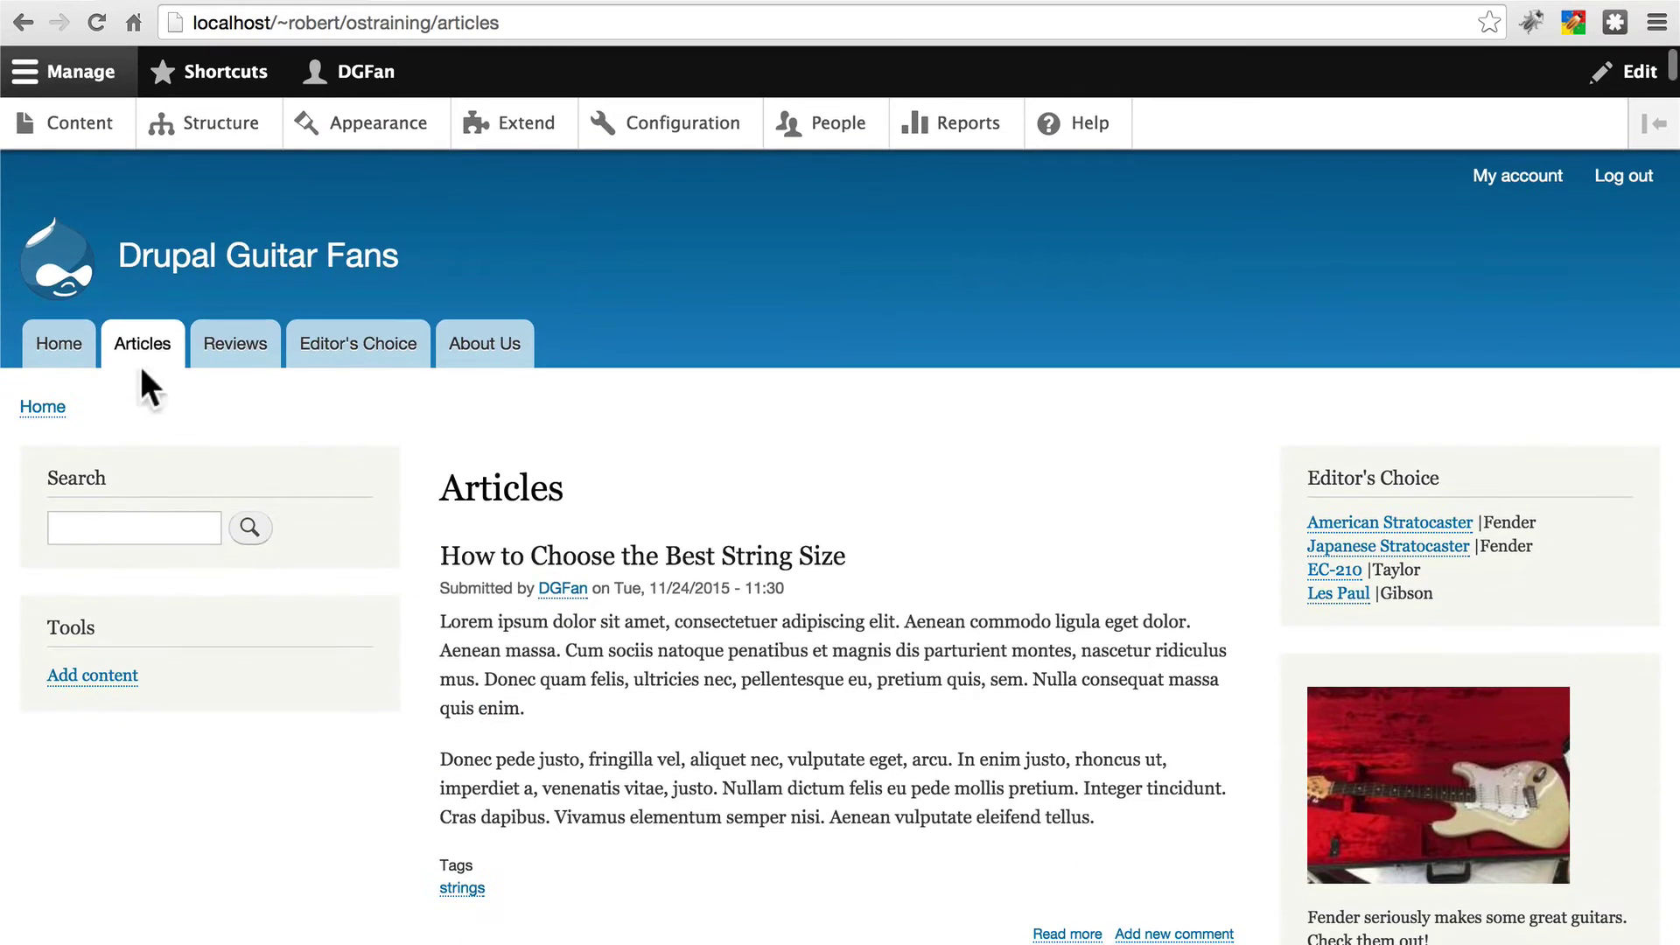
pyautogui.click(67, 345)
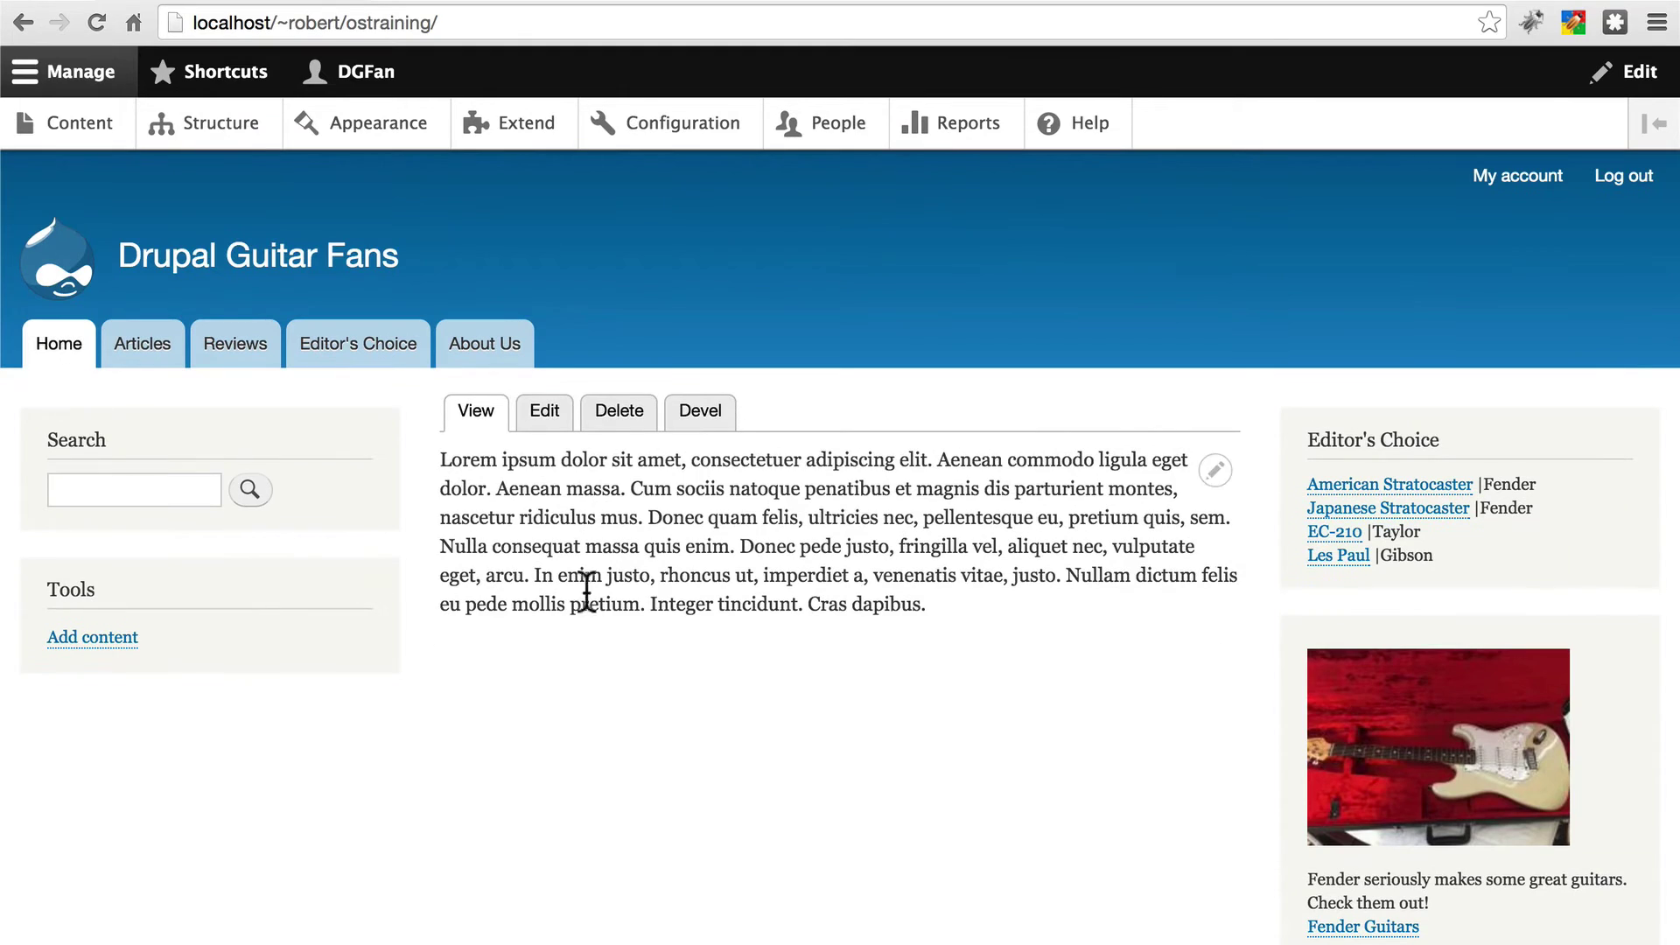
# - Preview the Bartik block regions, including Featured top, from Block layout, then exit the demonstration
pyautogui.click(242, 142)
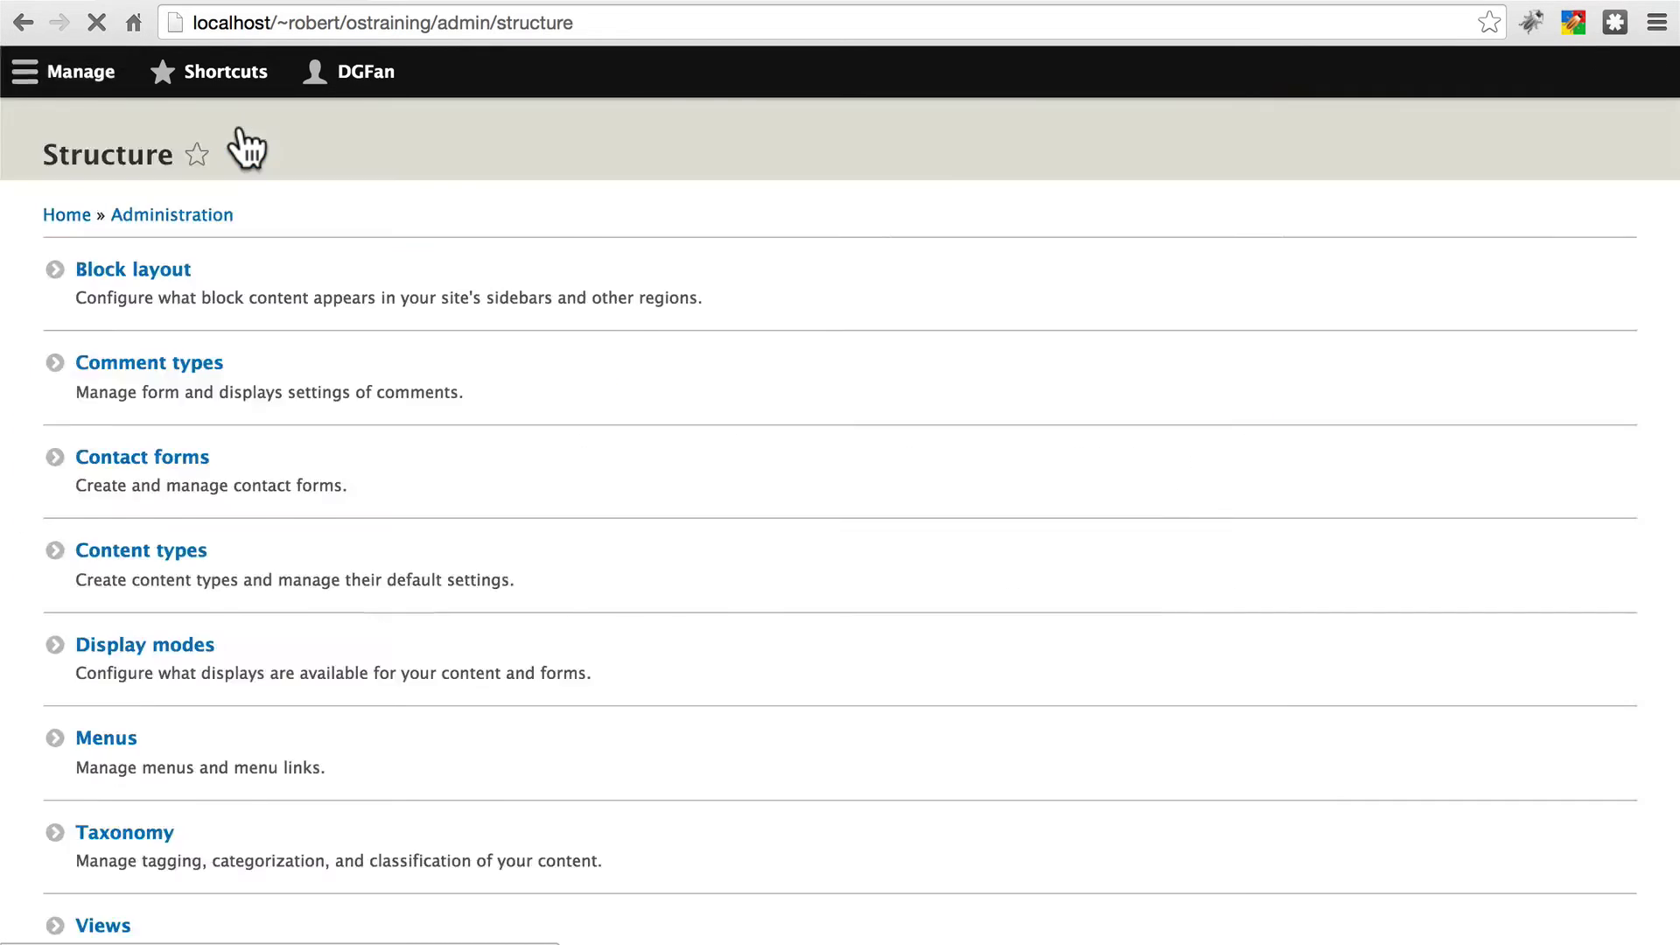
pyautogui.click(171, 324)
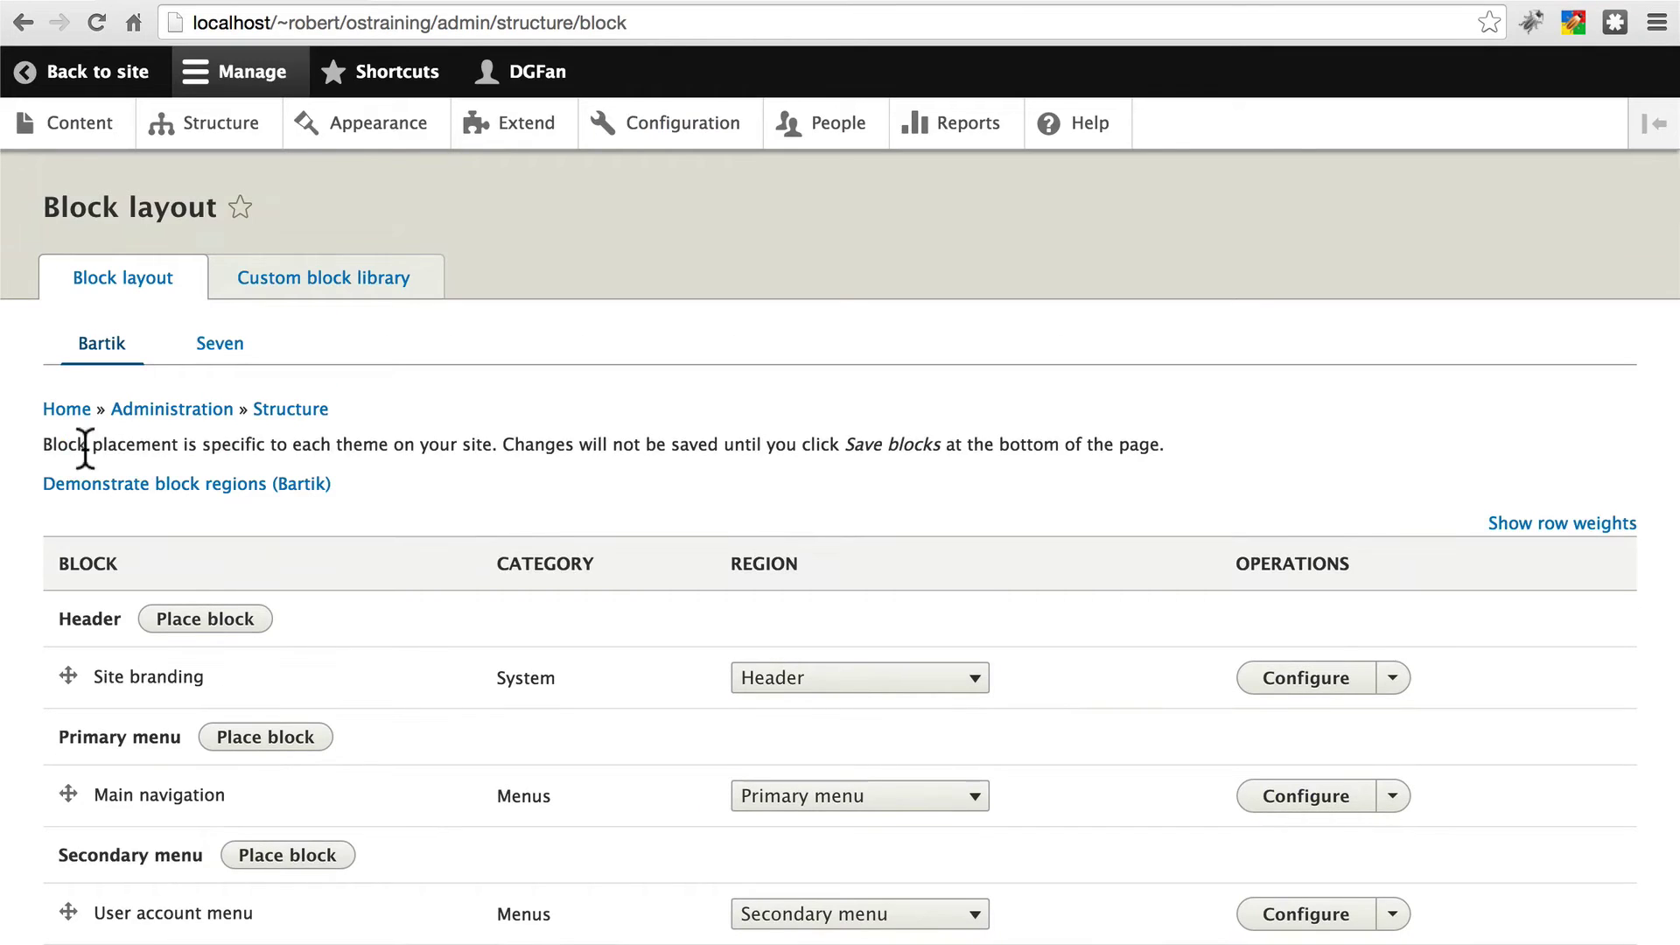
pyautogui.click(100, 486)
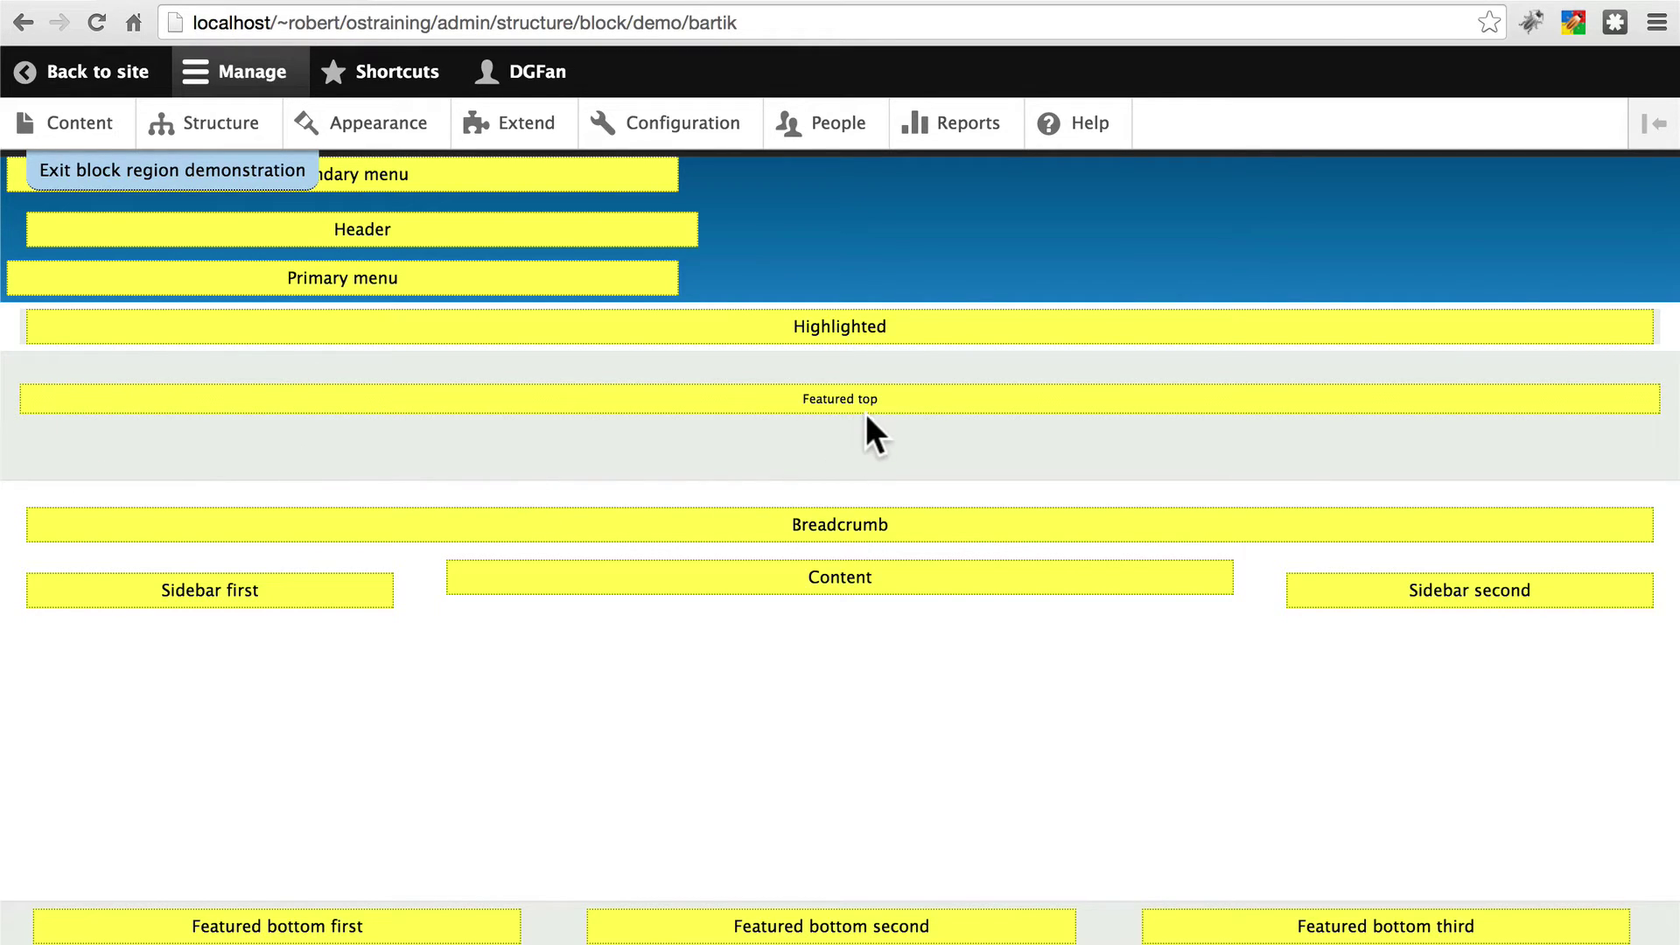
pyautogui.click(254, 173)
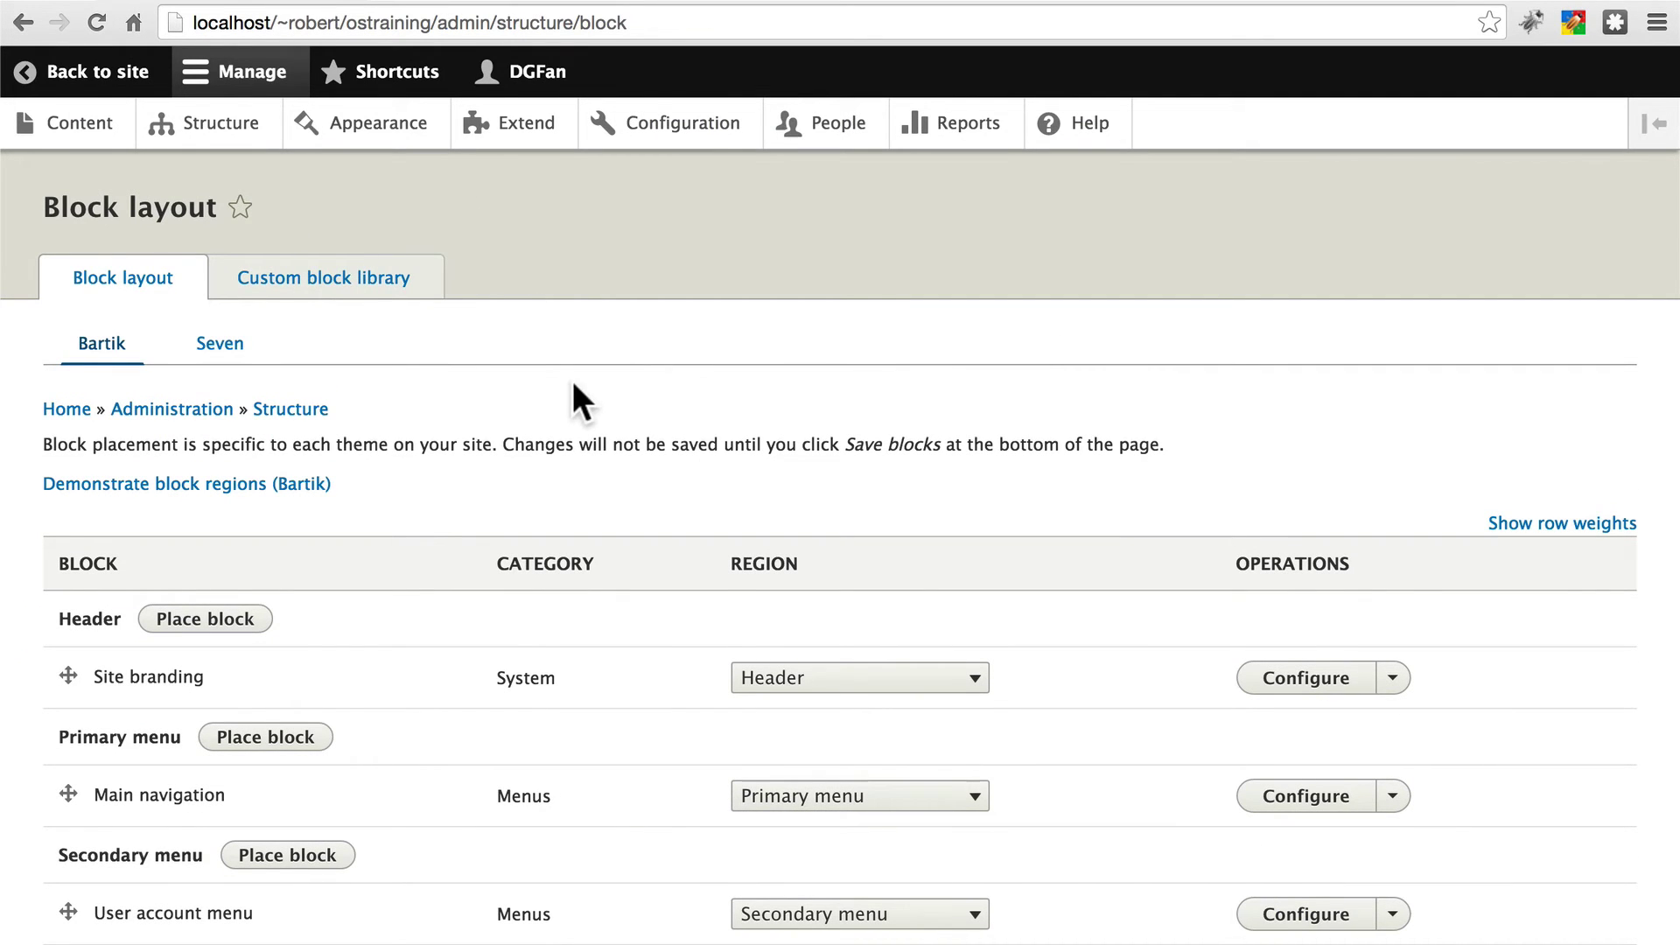
# - Start a new Basic custom block with the description 'Frontpage splash image'
pyautogui.click(302, 280)
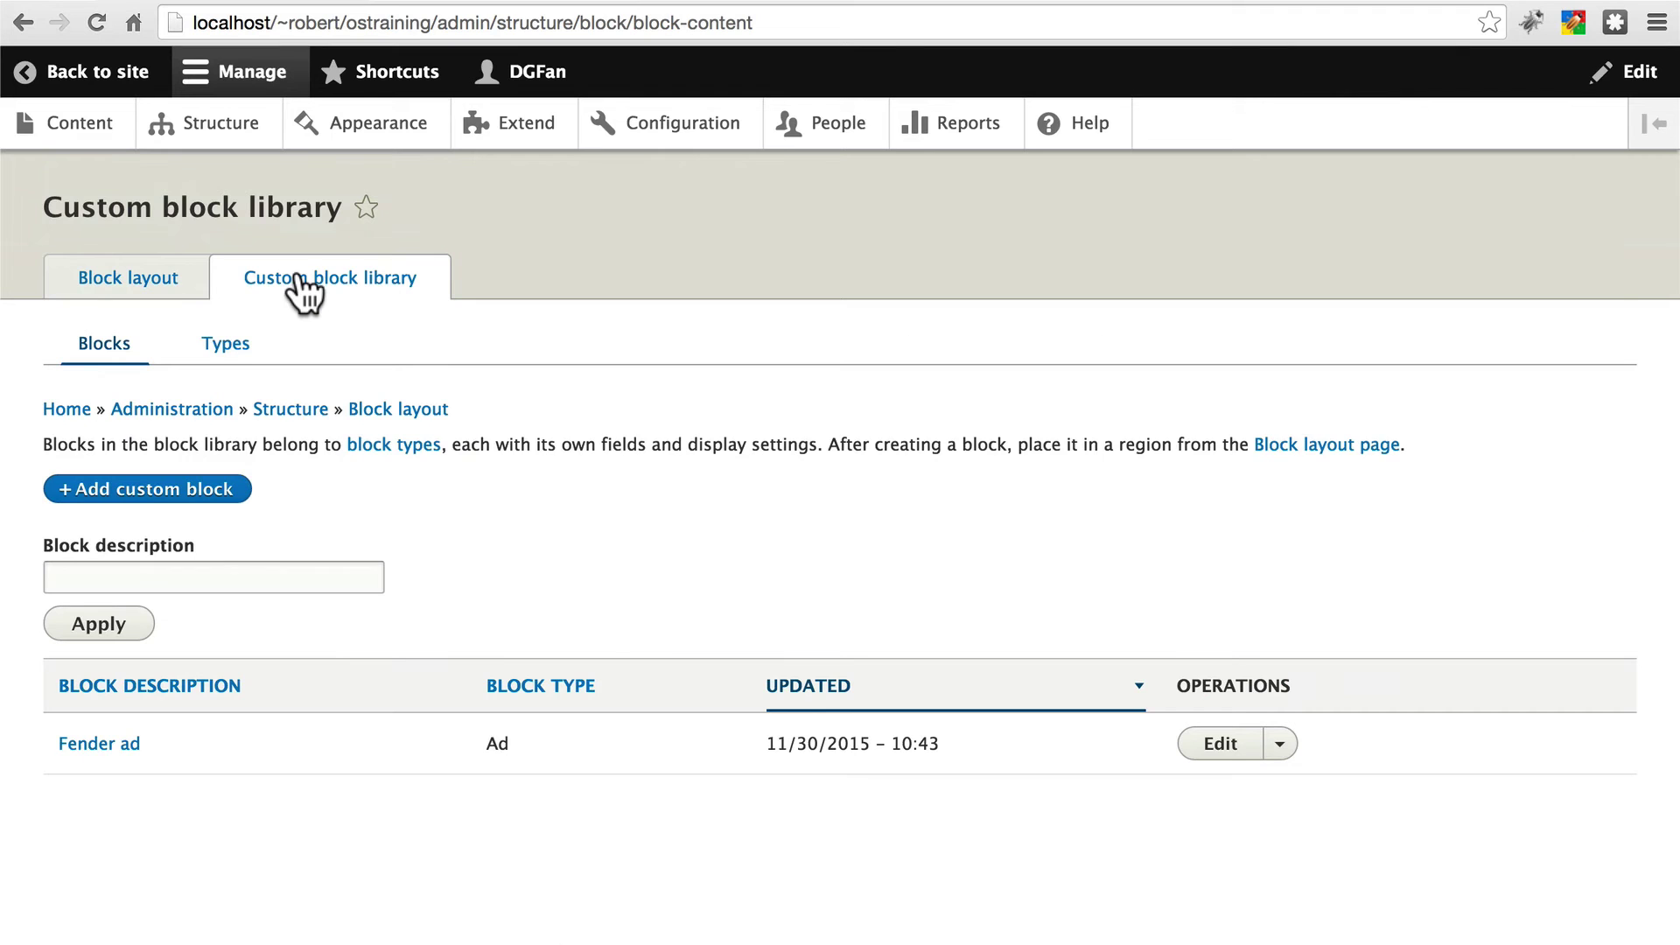
pyautogui.click(174, 490)
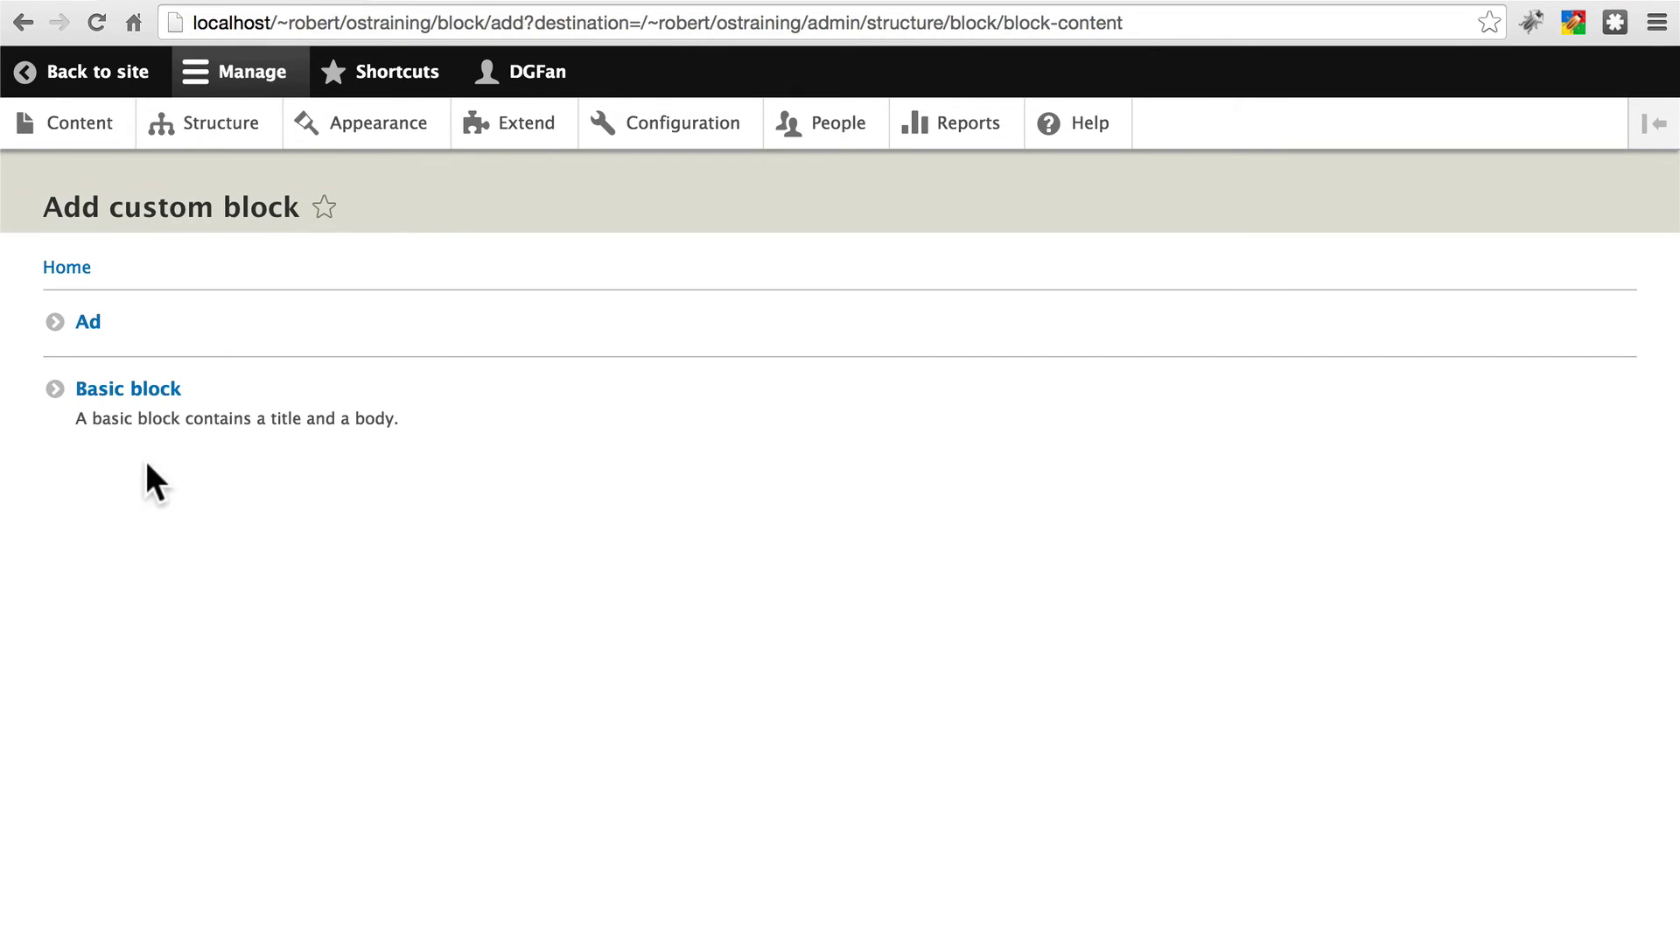
pyautogui.click(129, 392)
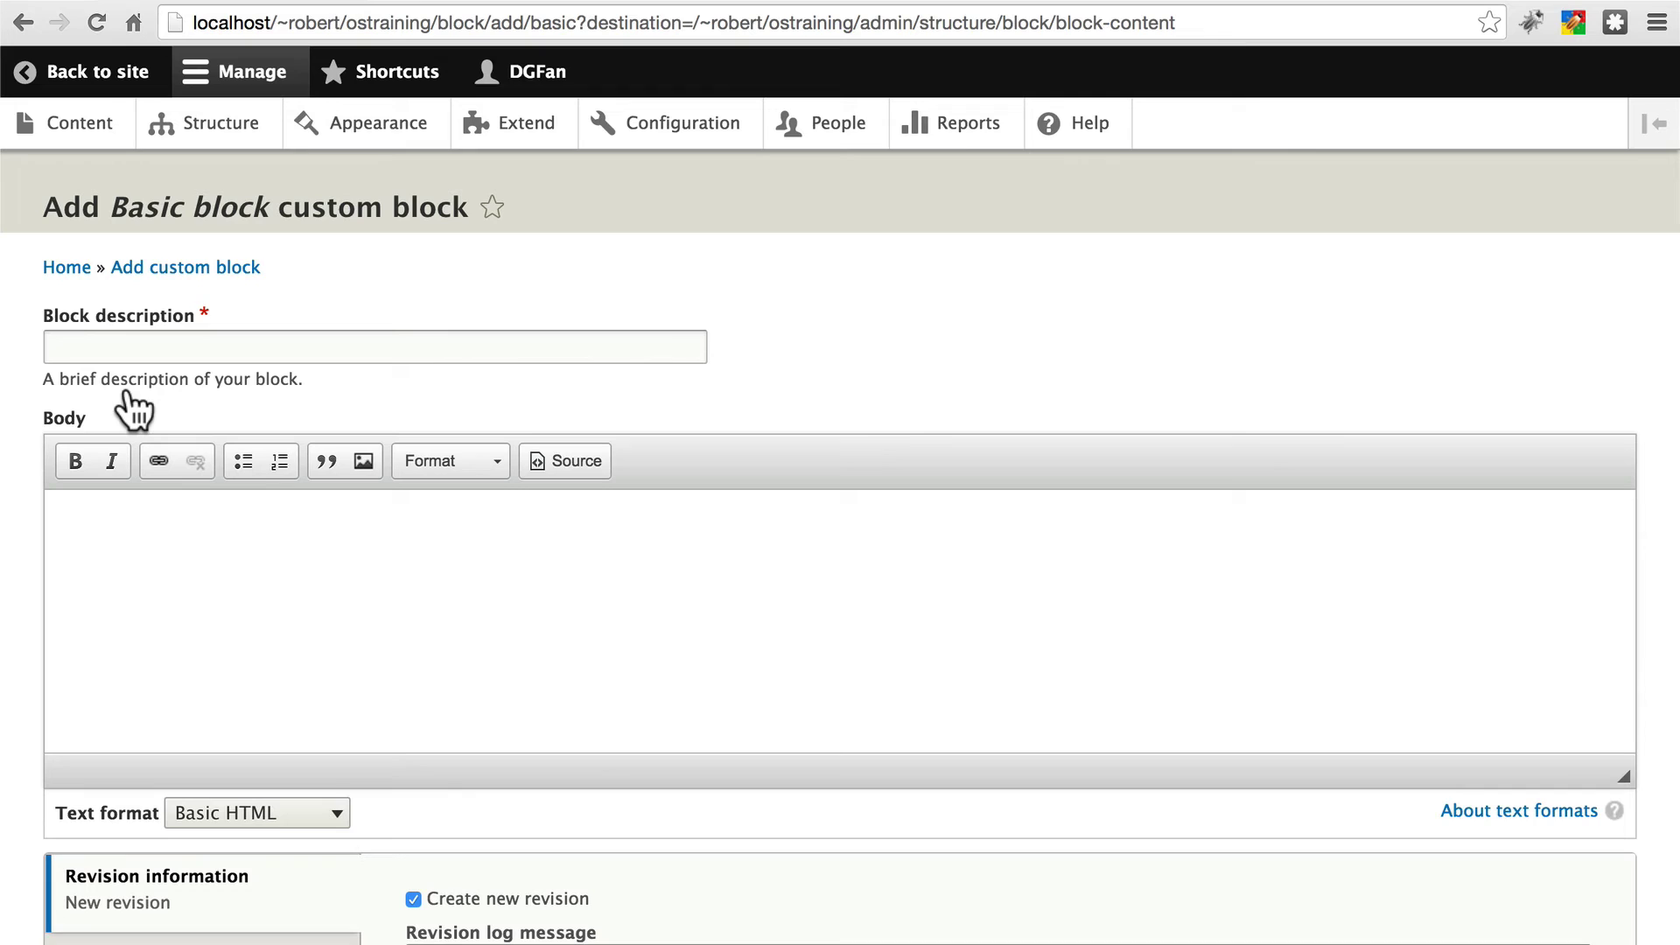
pyautogui.click(146, 348)
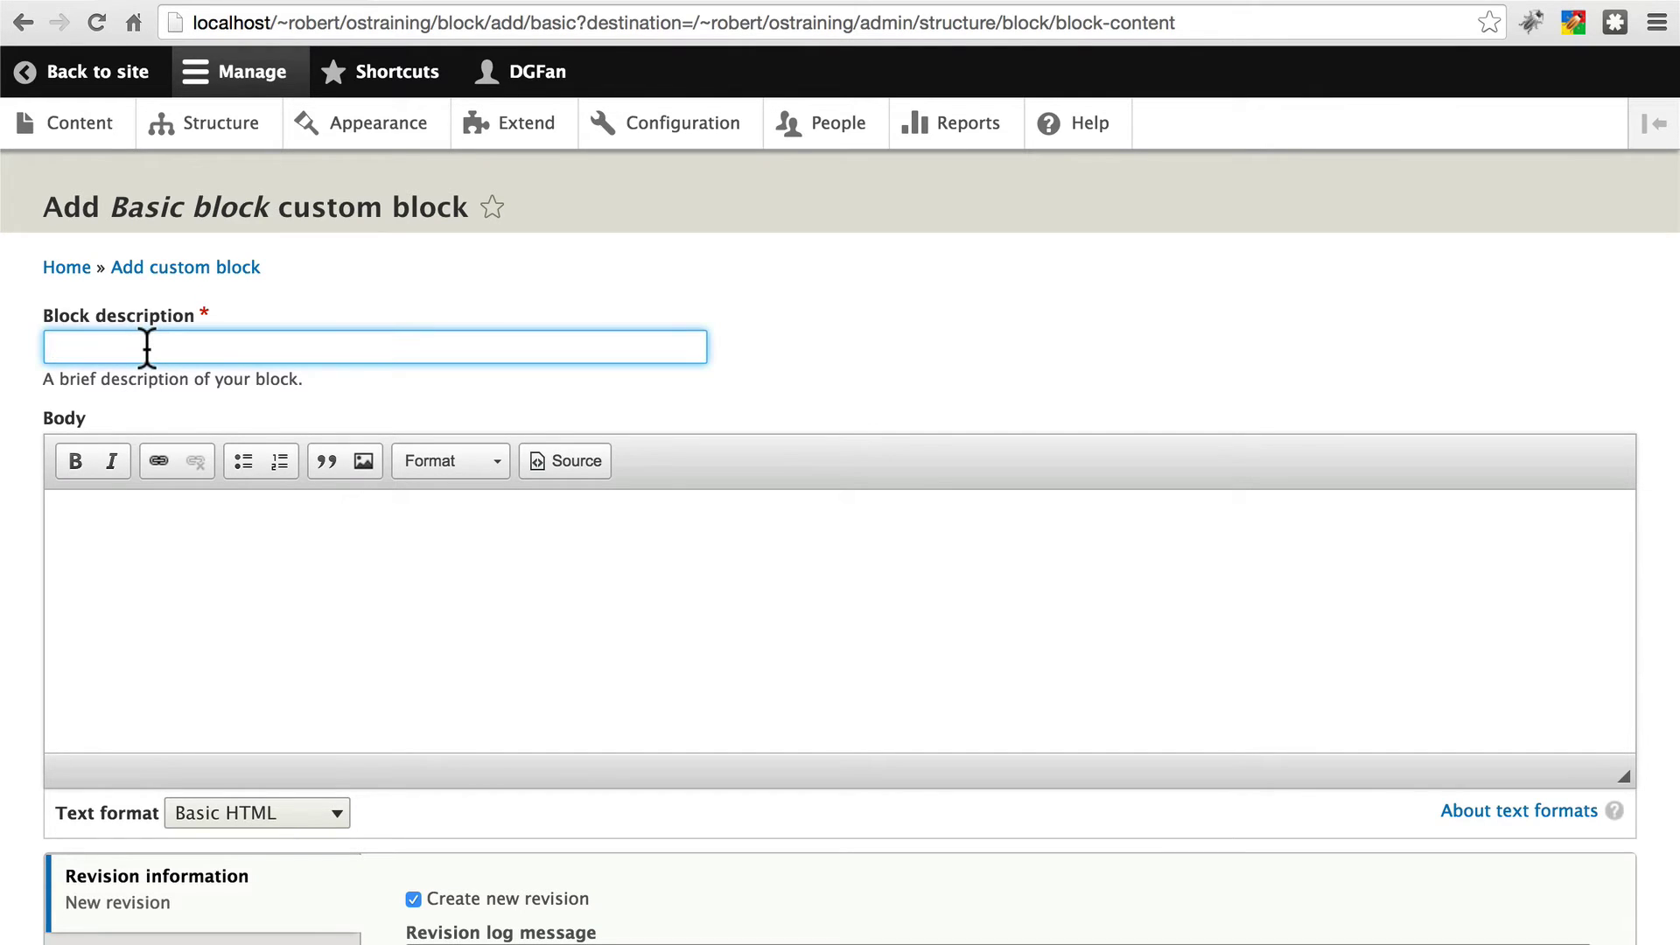
pyautogui.write('Frontpage splash image')
pyautogui.click(367, 560)
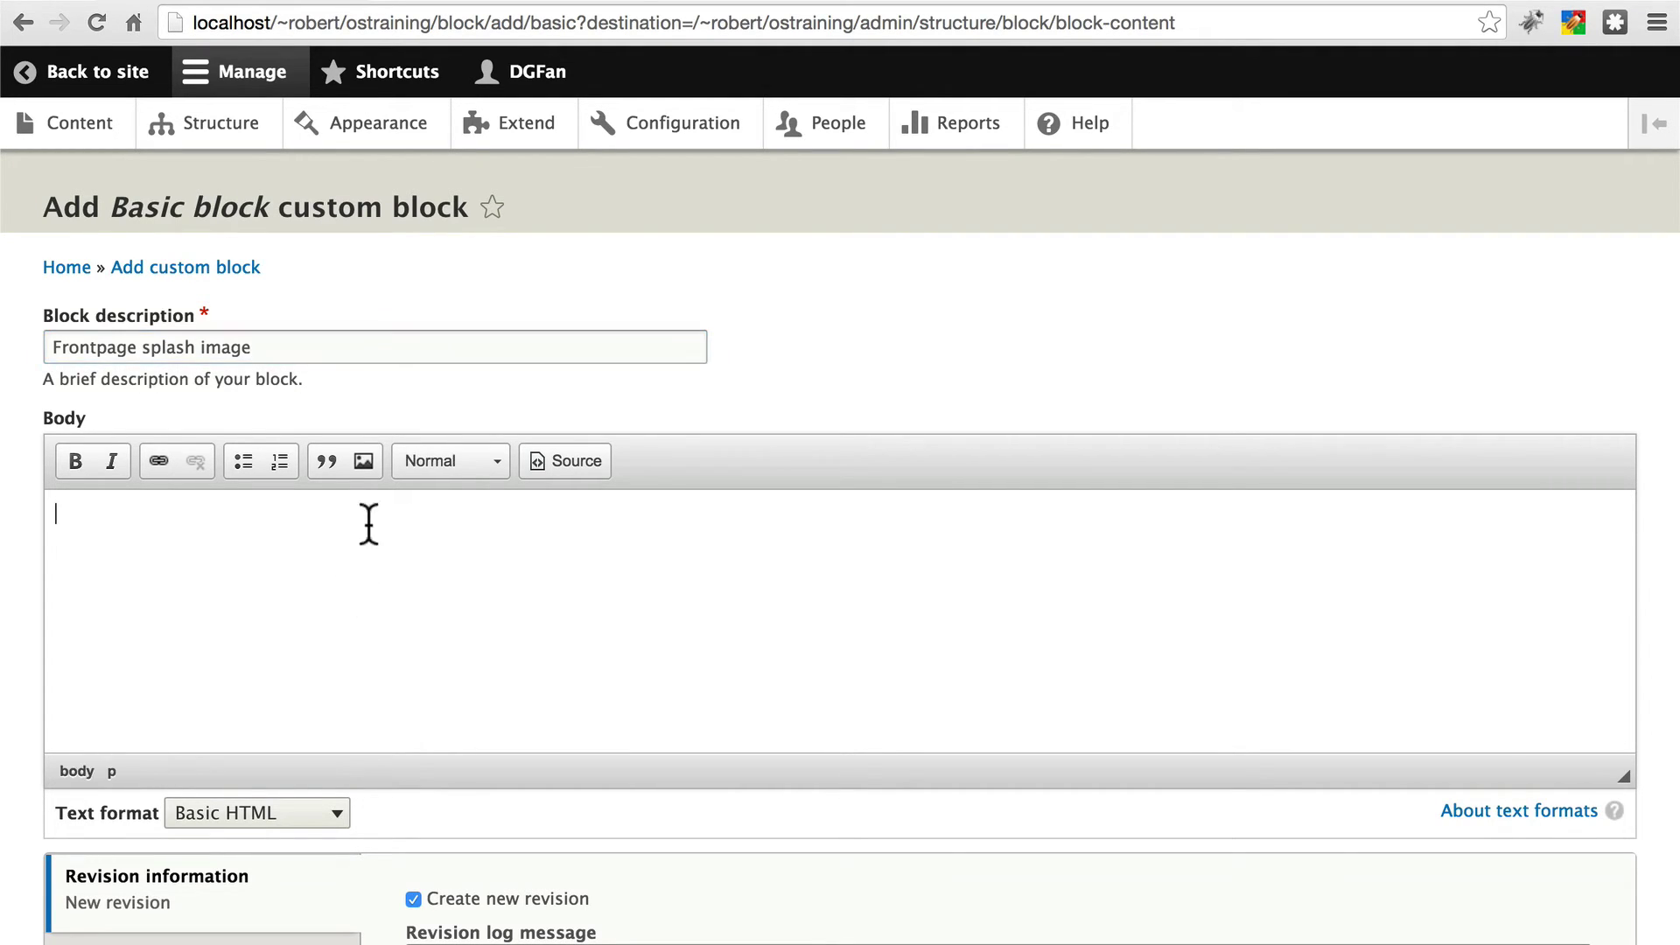
# - Insert fretboard.jpg into the block body, centre-aligned, with alt text 'Fretboard'
pyautogui.click(364, 460)
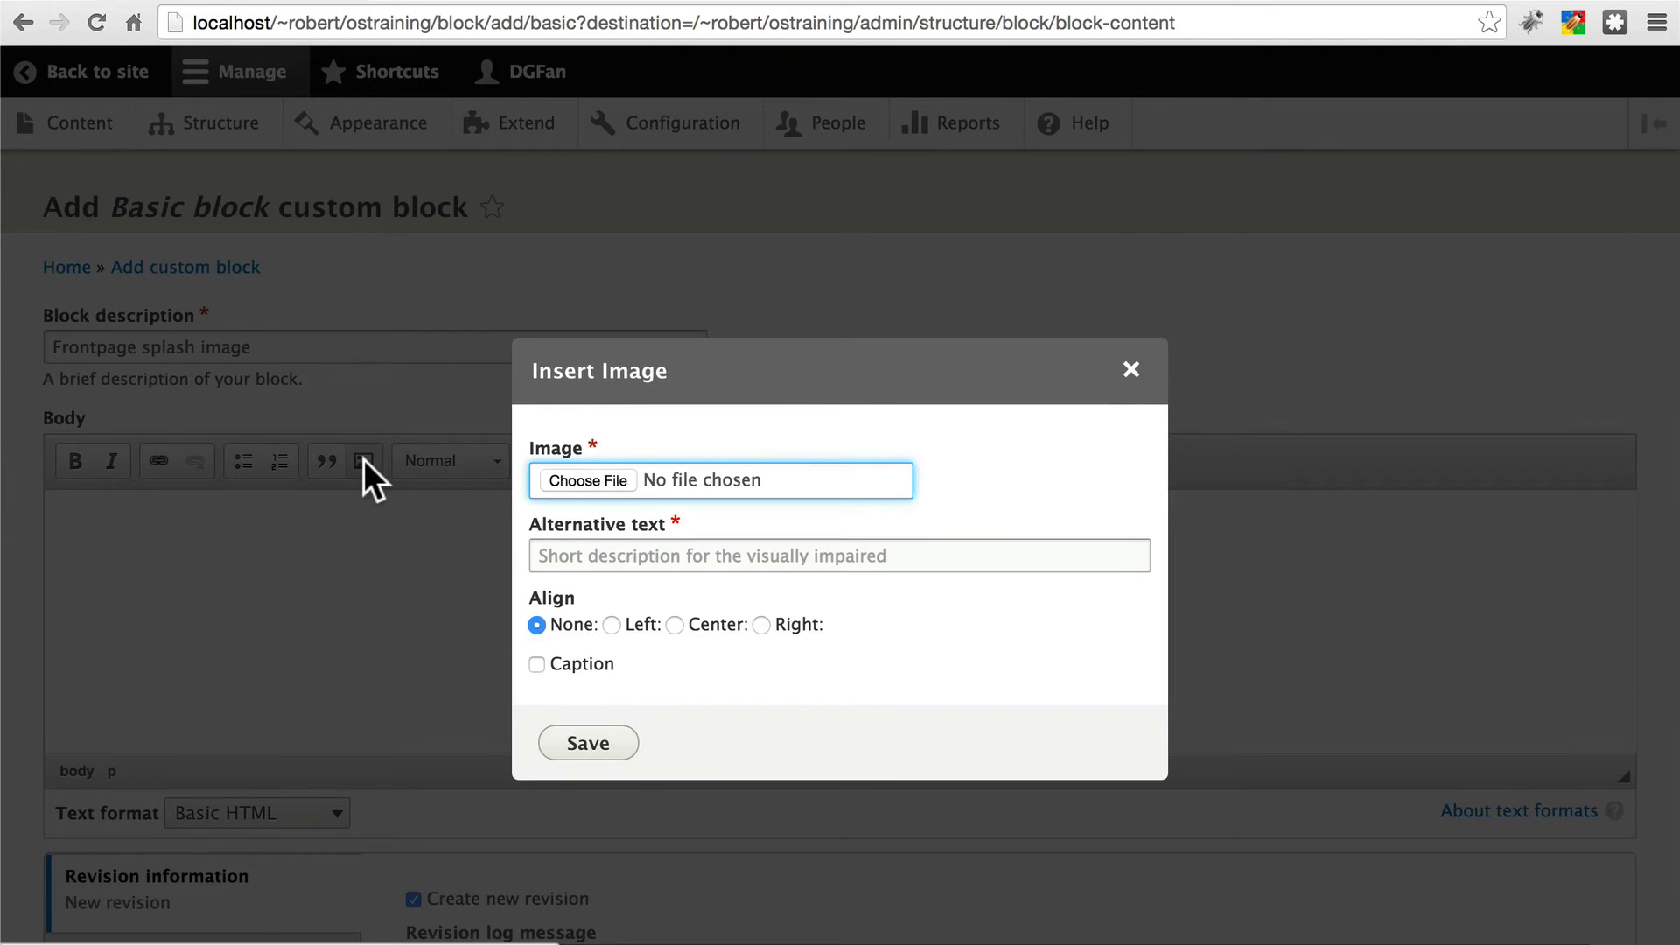
pyautogui.click(572, 477)
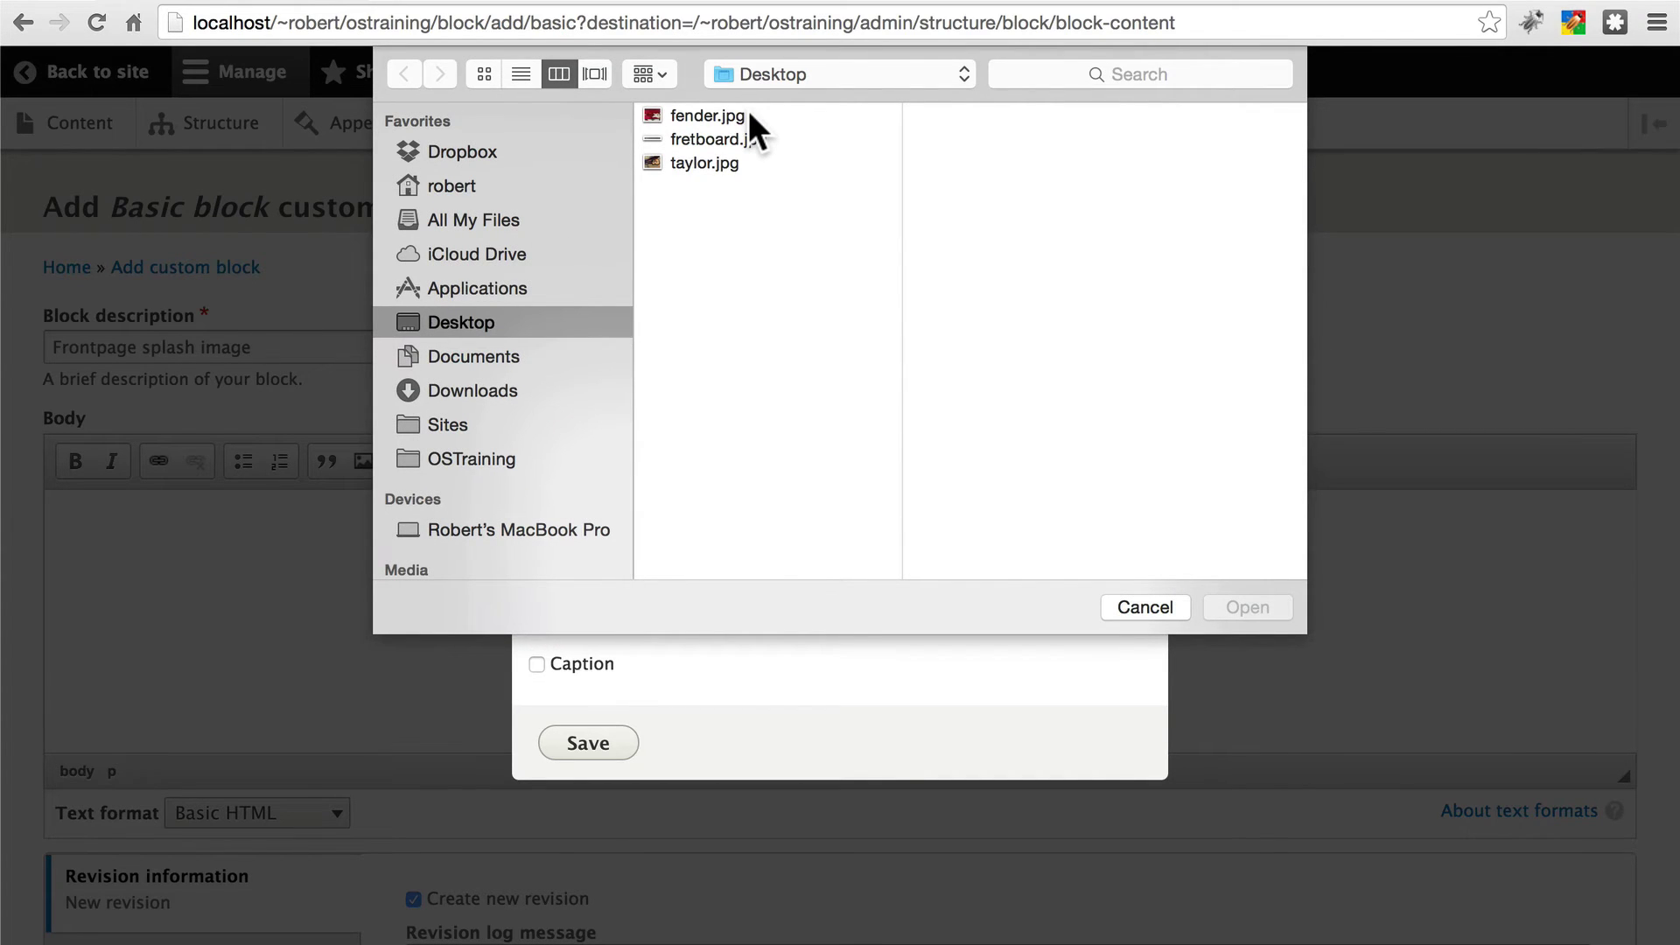
pyautogui.click(748, 114)
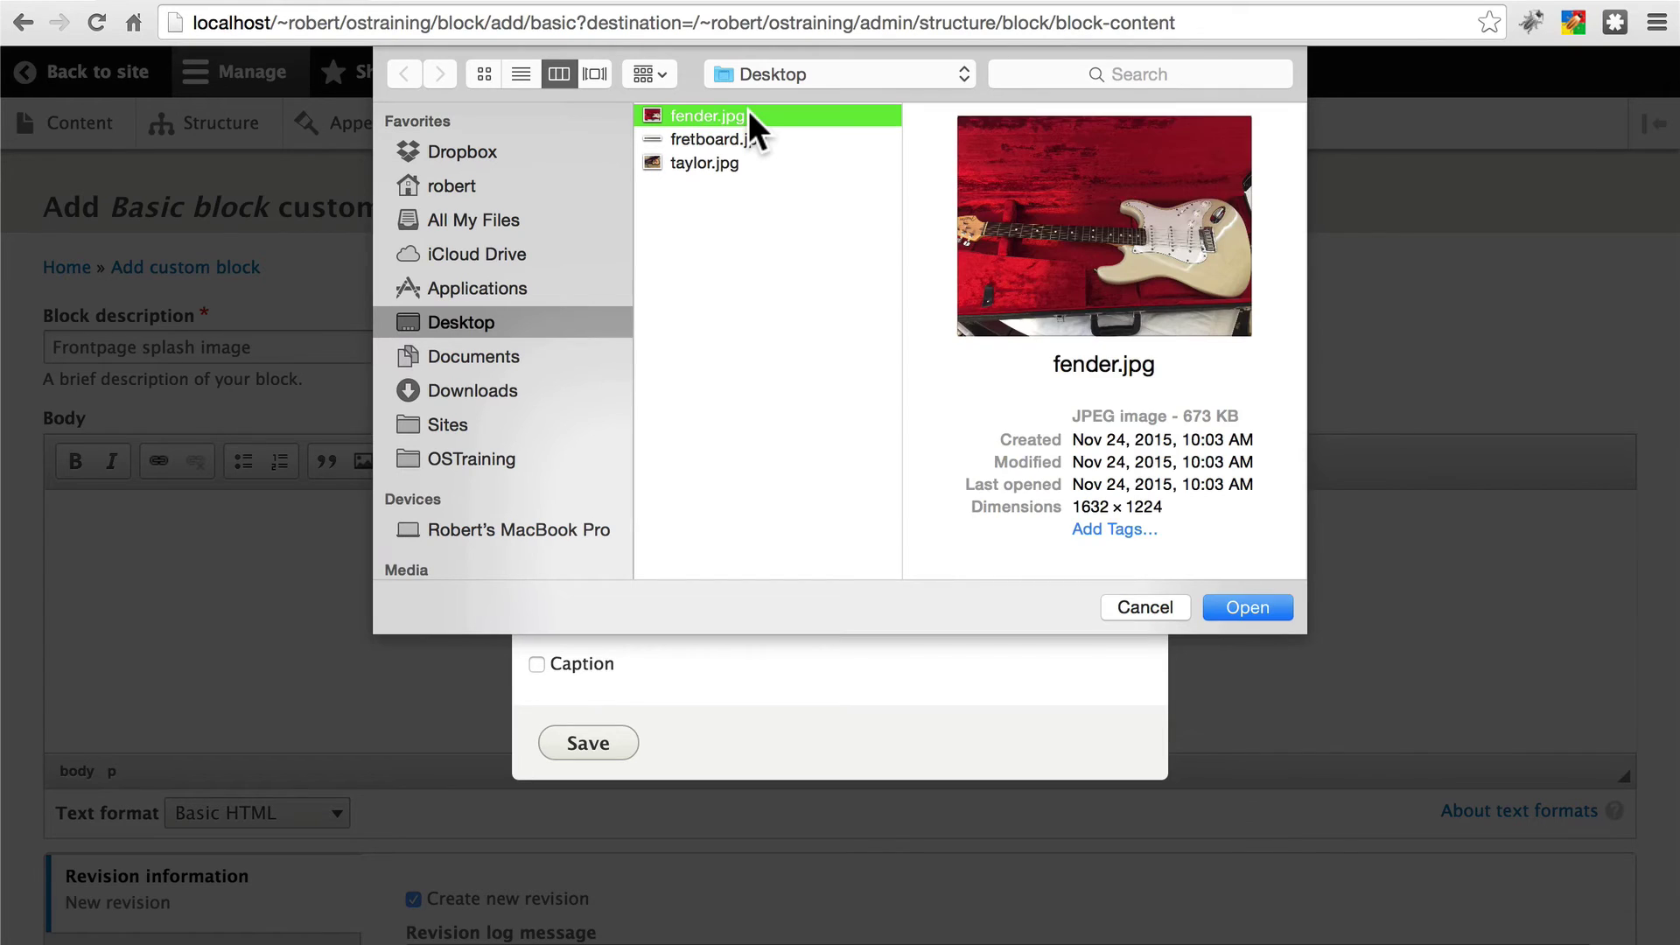
pyautogui.click(716, 131)
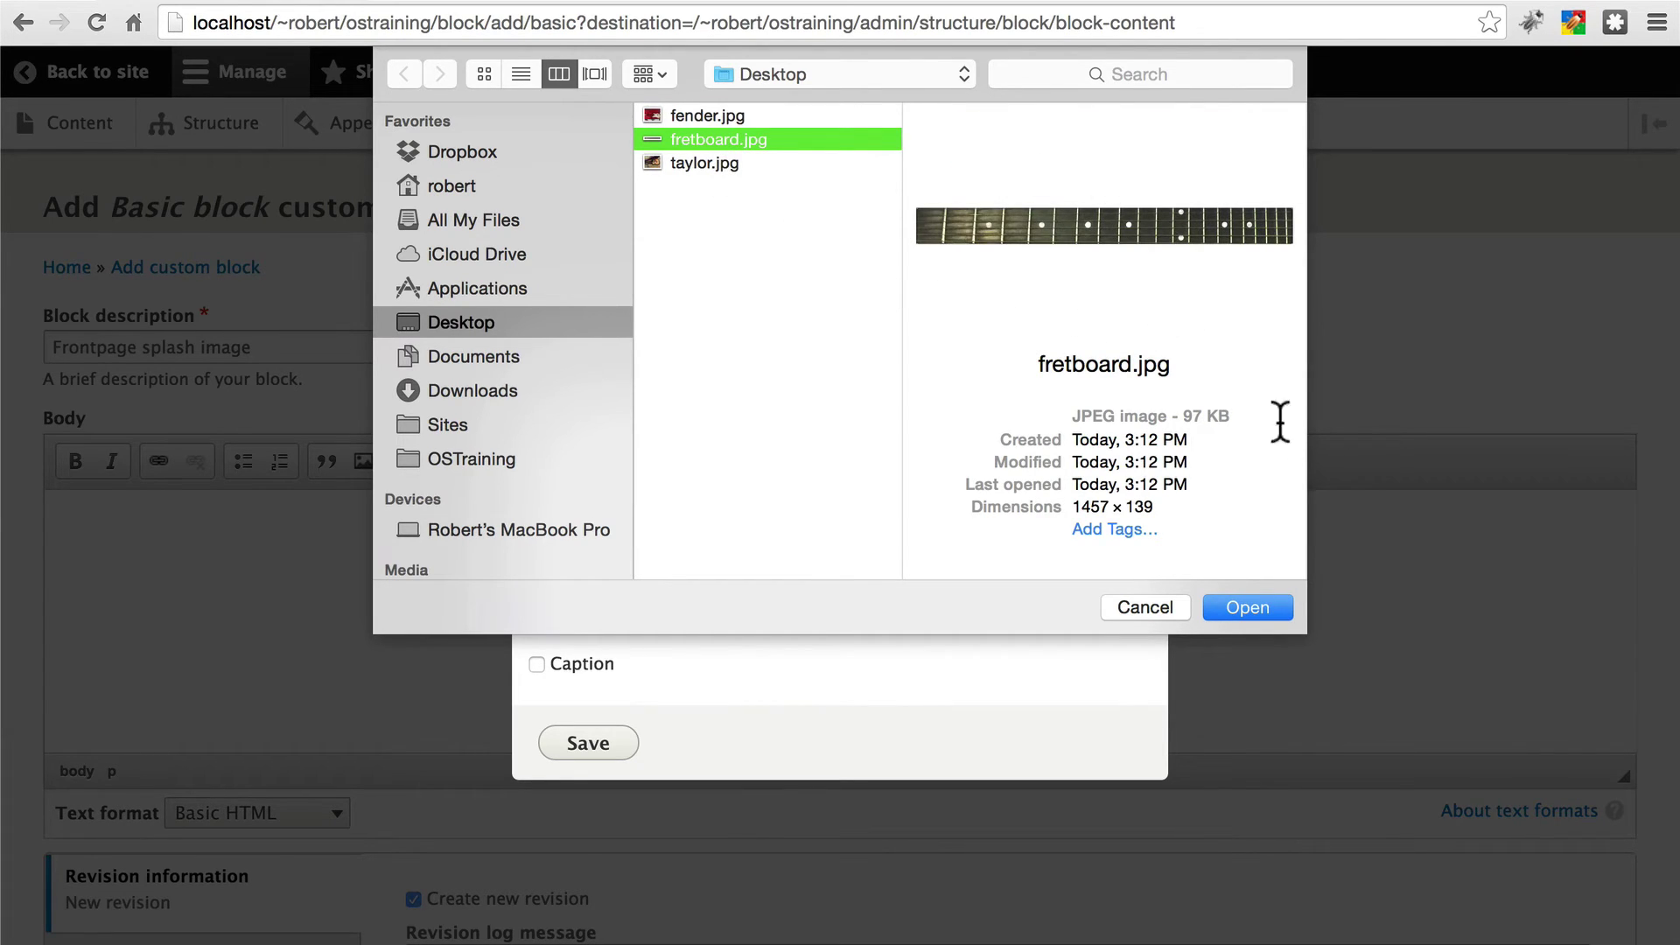
pyautogui.click(1247, 607)
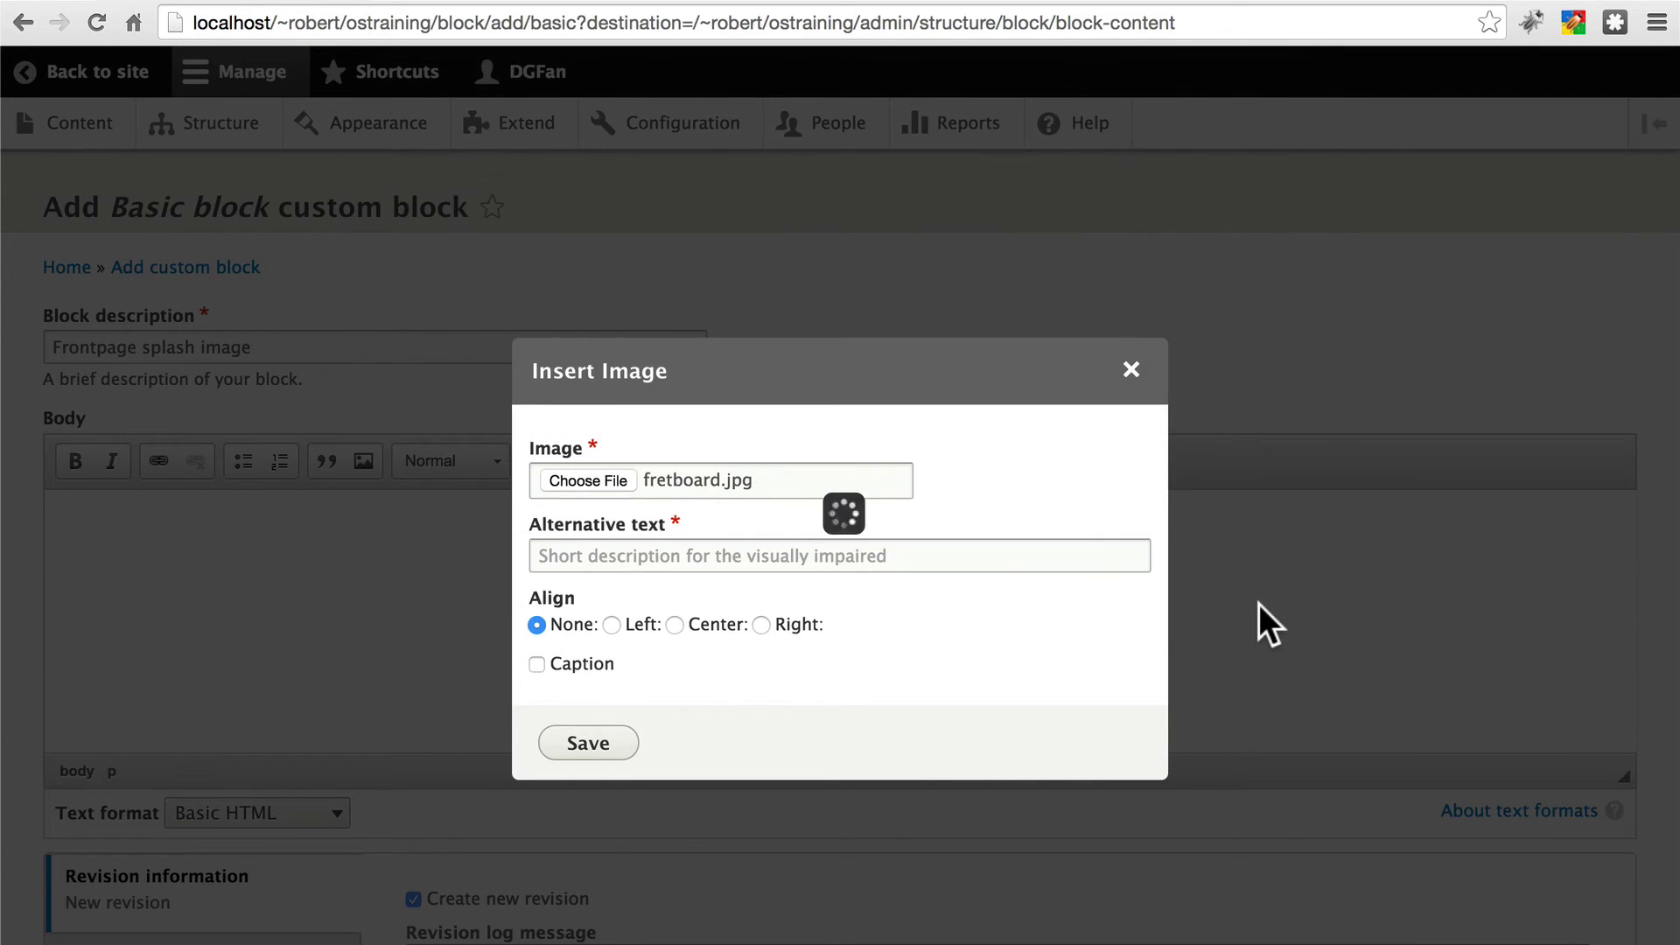
pyautogui.click(820, 561)
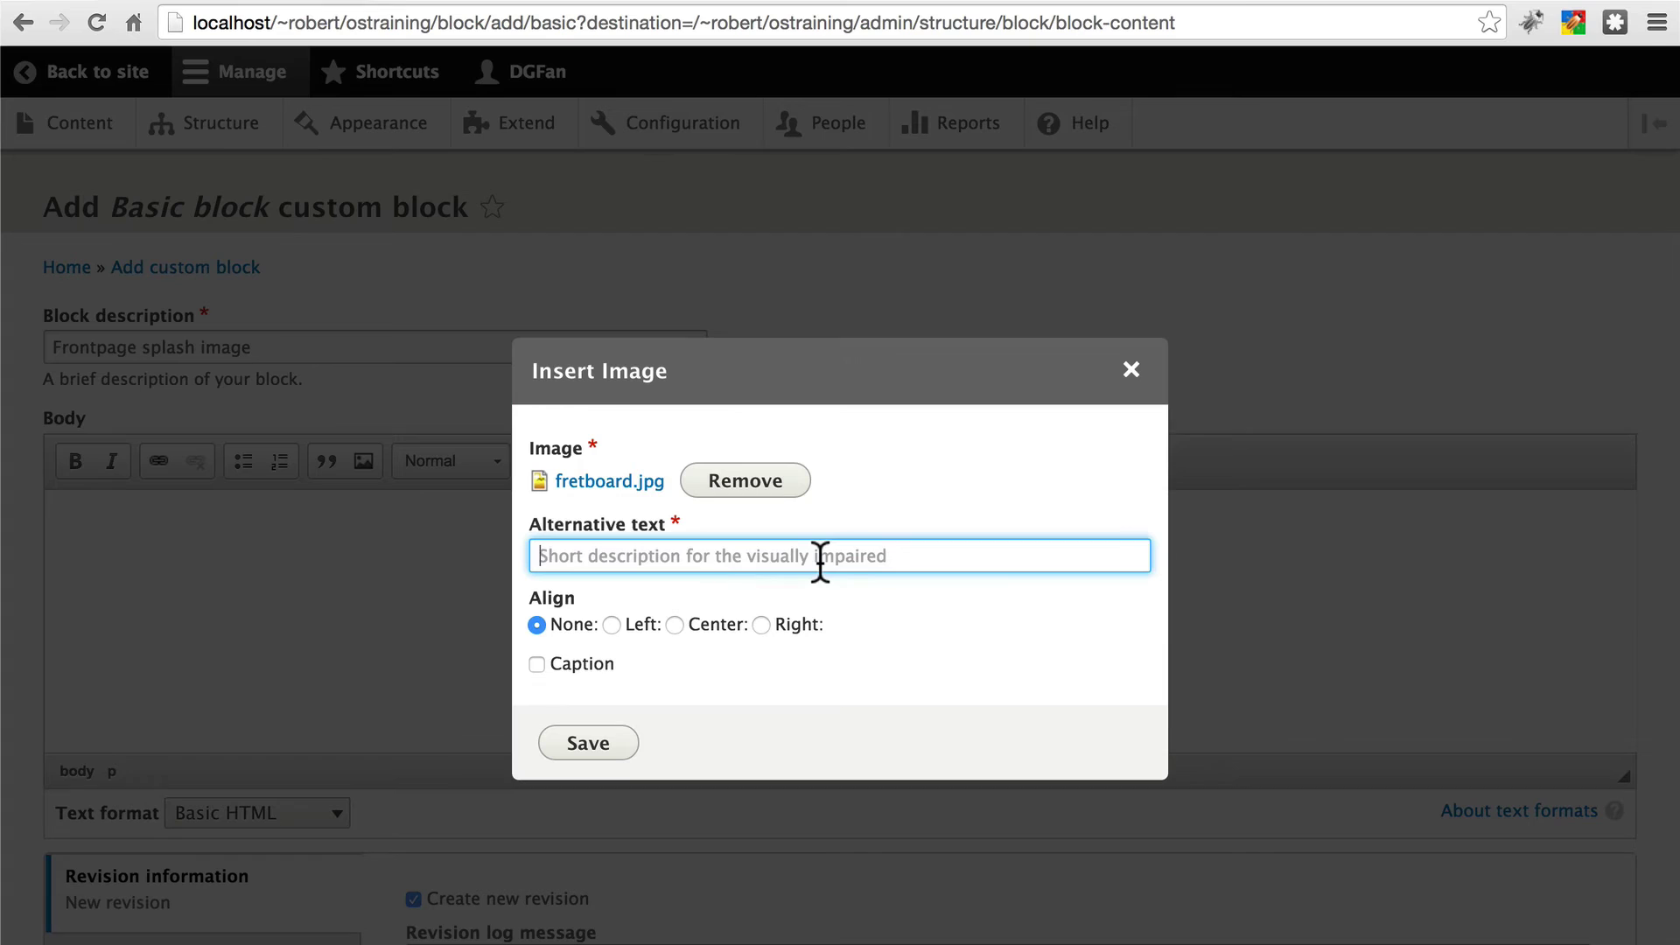
pyautogui.write('Fretboard')
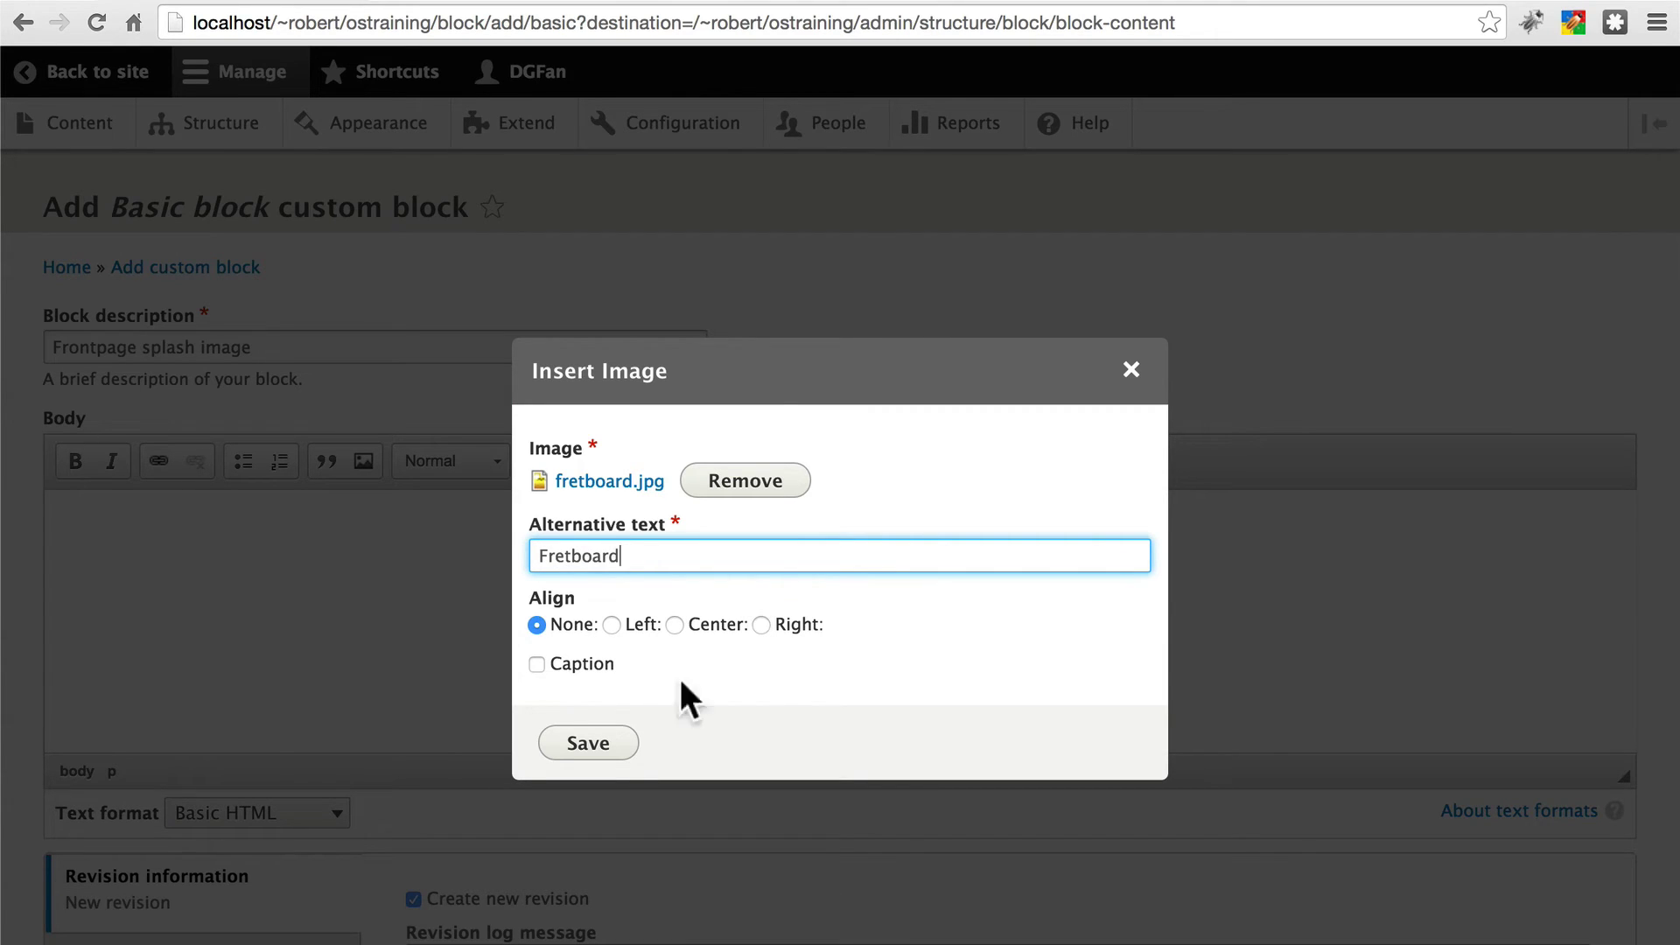
pyautogui.click(675, 625)
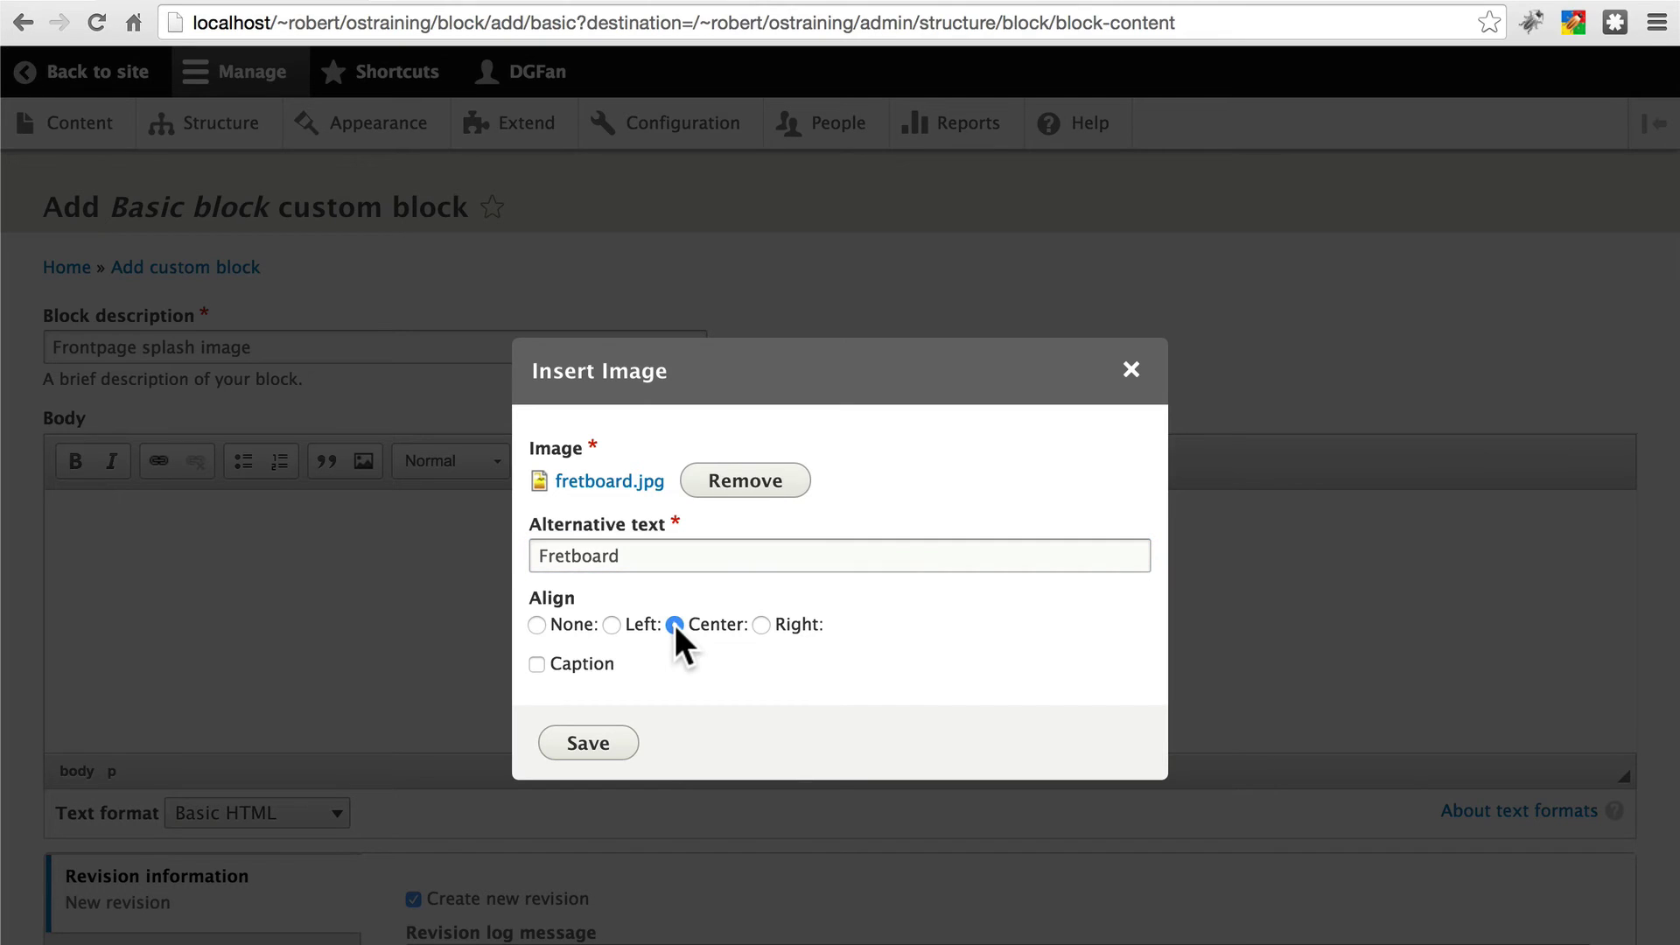
pyautogui.click(579, 746)
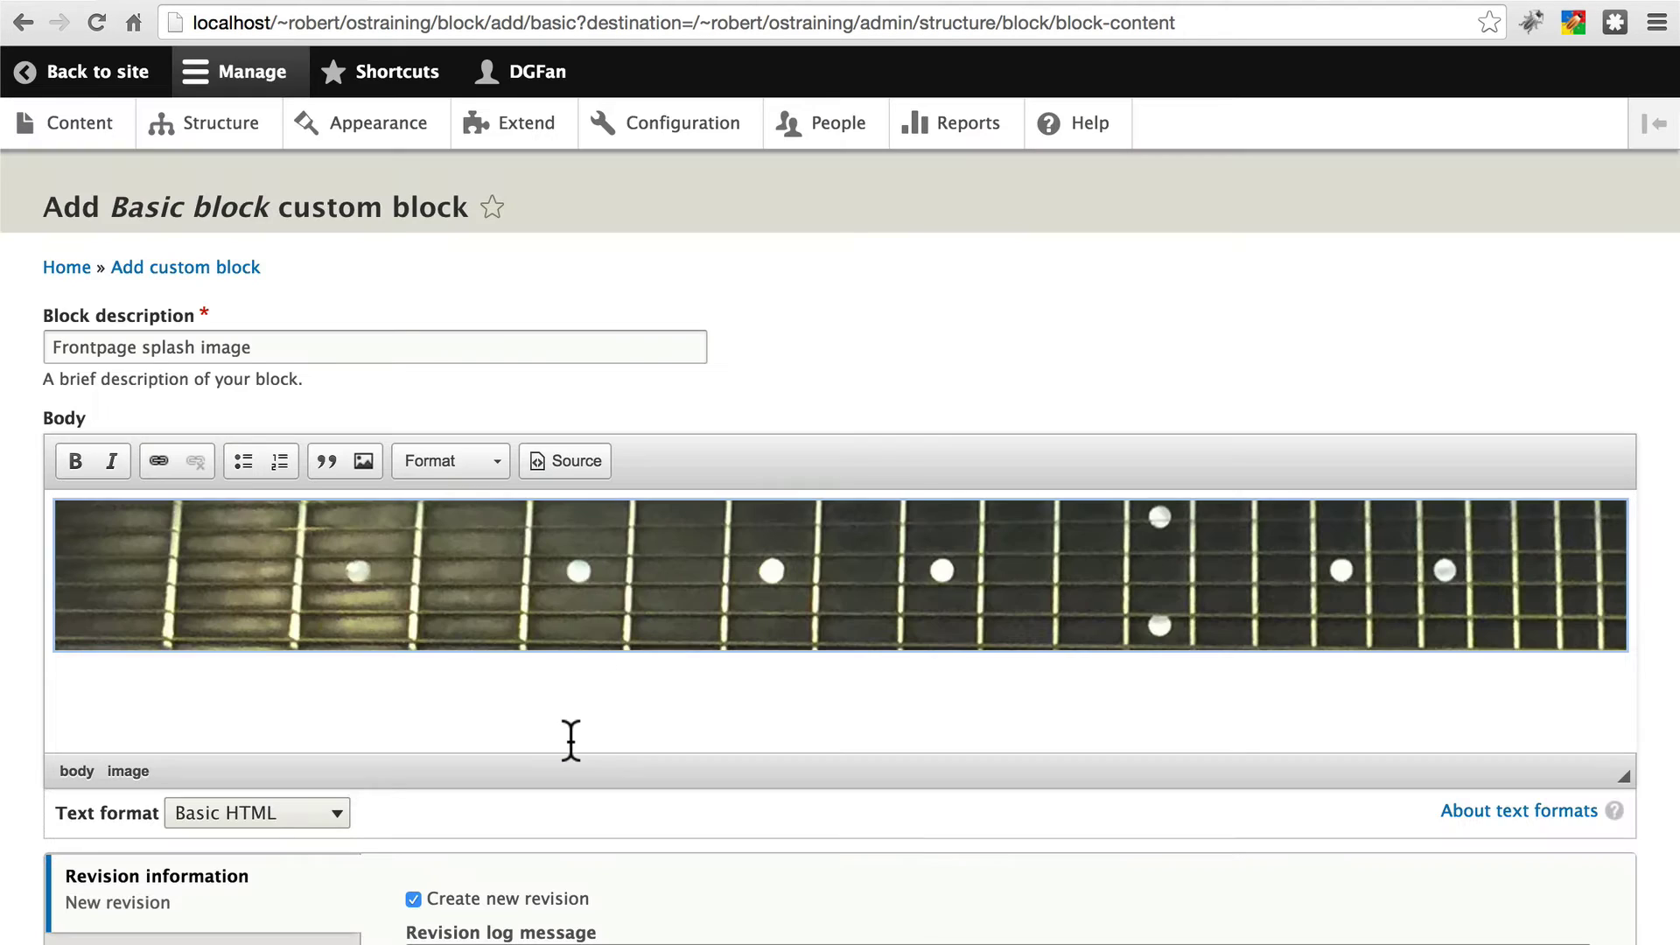
# - Save the new 'Frontpage splash image' custom block
pyautogui.scroll(-5, 848, 308)
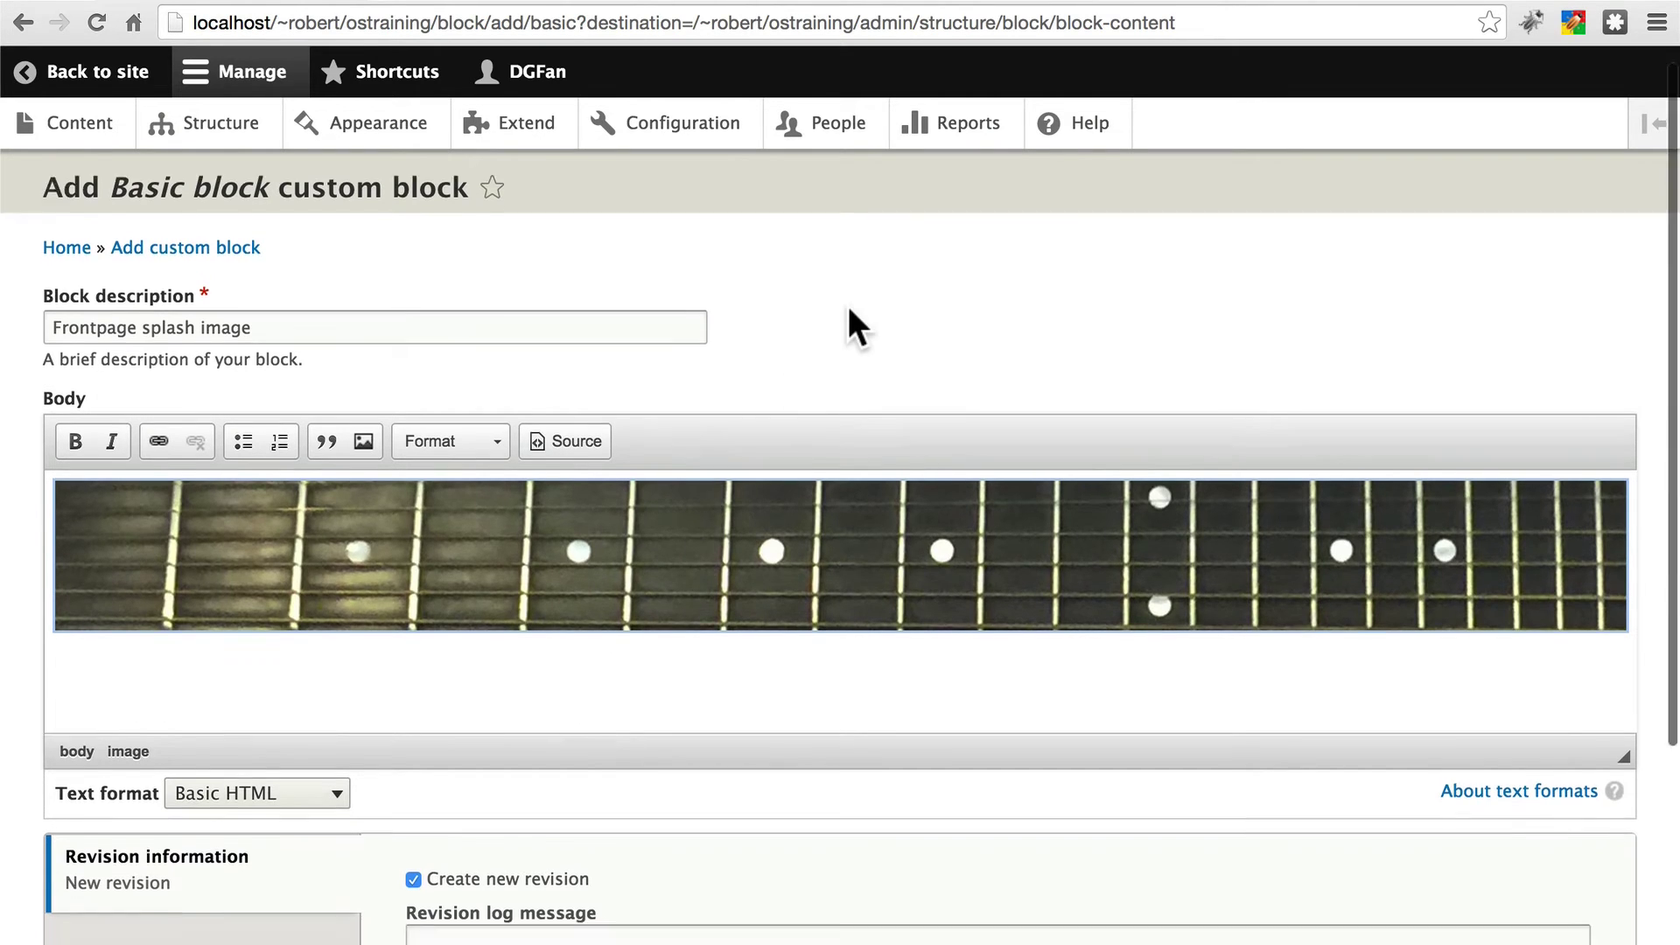
pyautogui.click(97, 831)
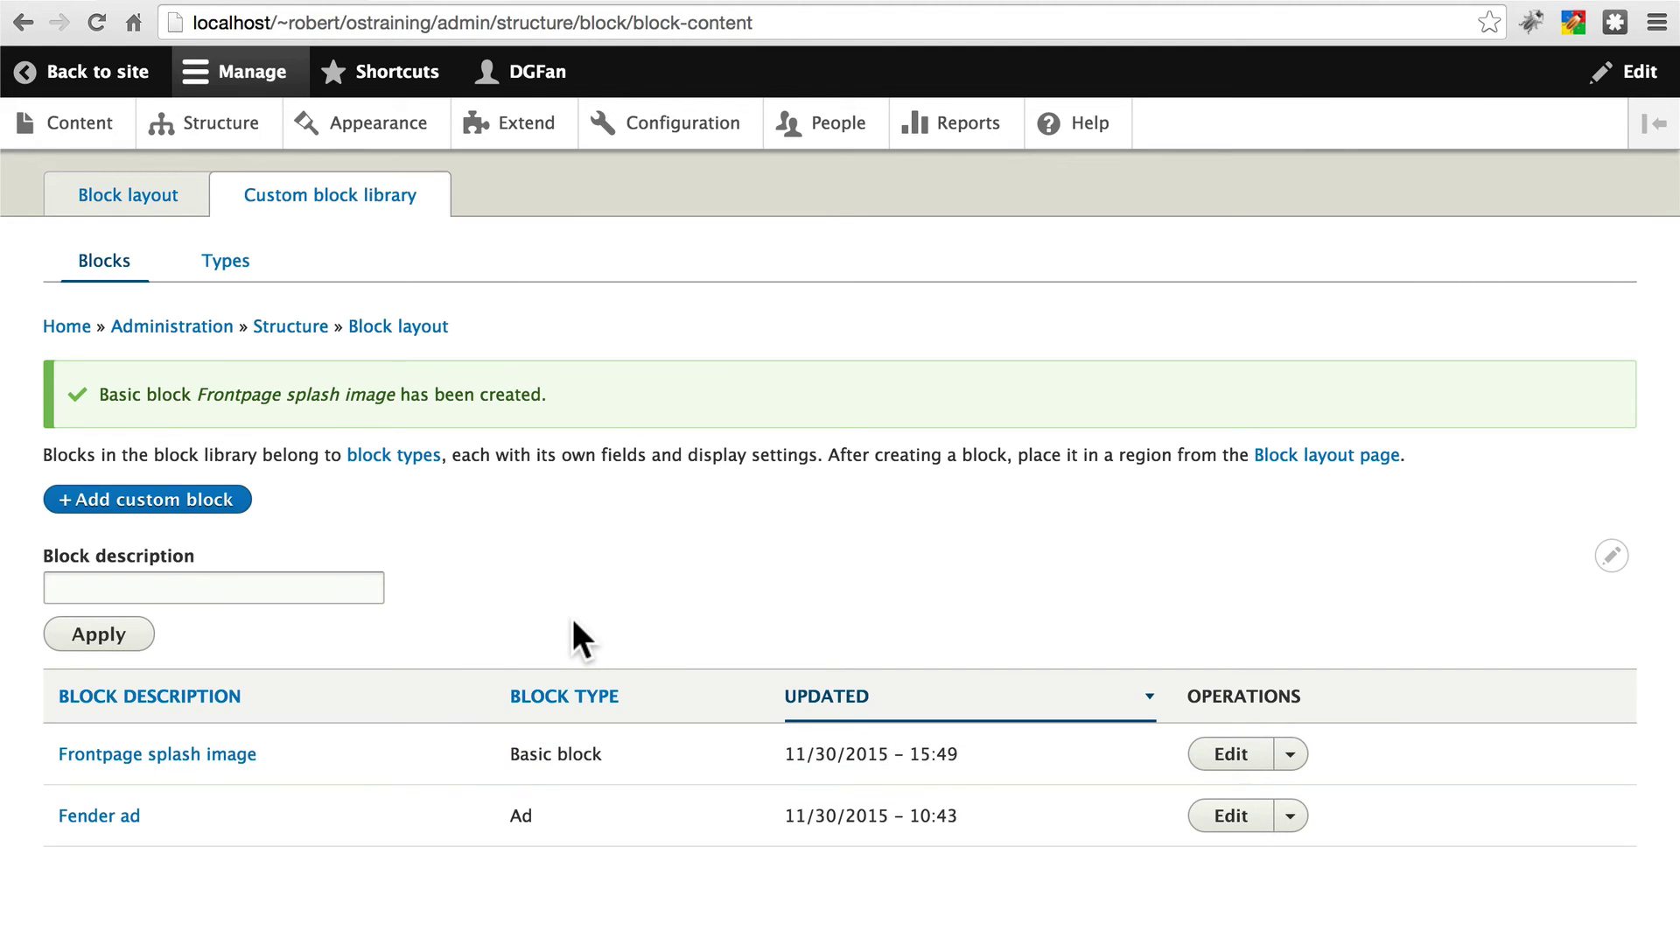
# - Place the Frontpage splash image block in Featured top with its title hidden
pyautogui.click(129, 198)
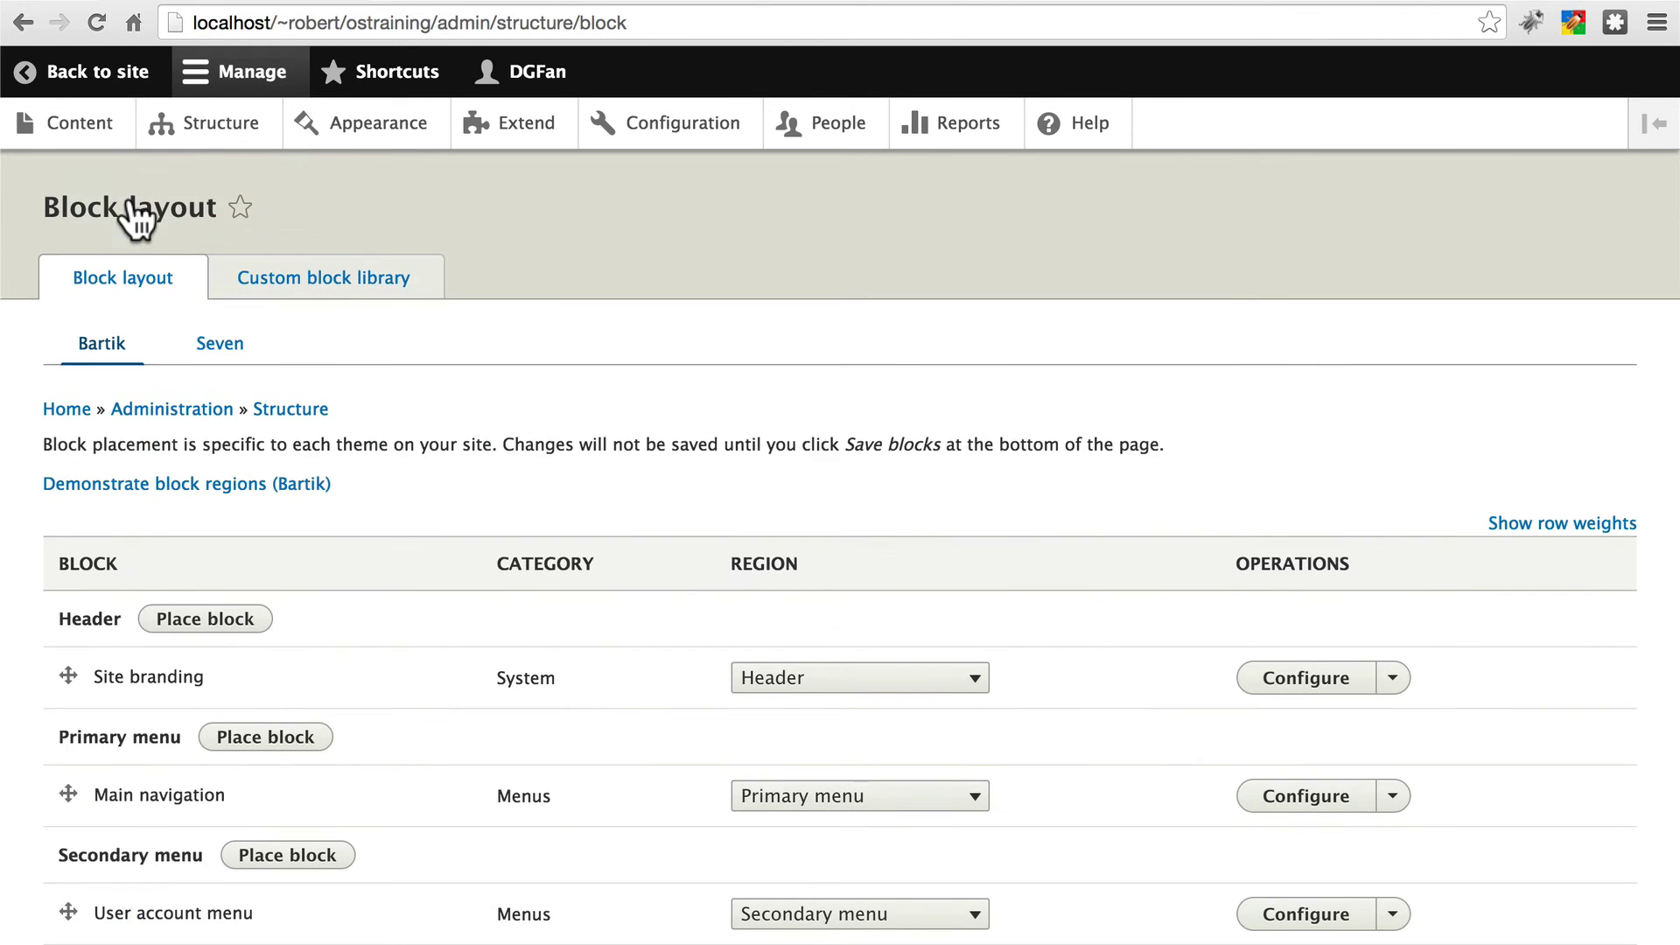
pyautogui.scroll(-10, 548, 446)
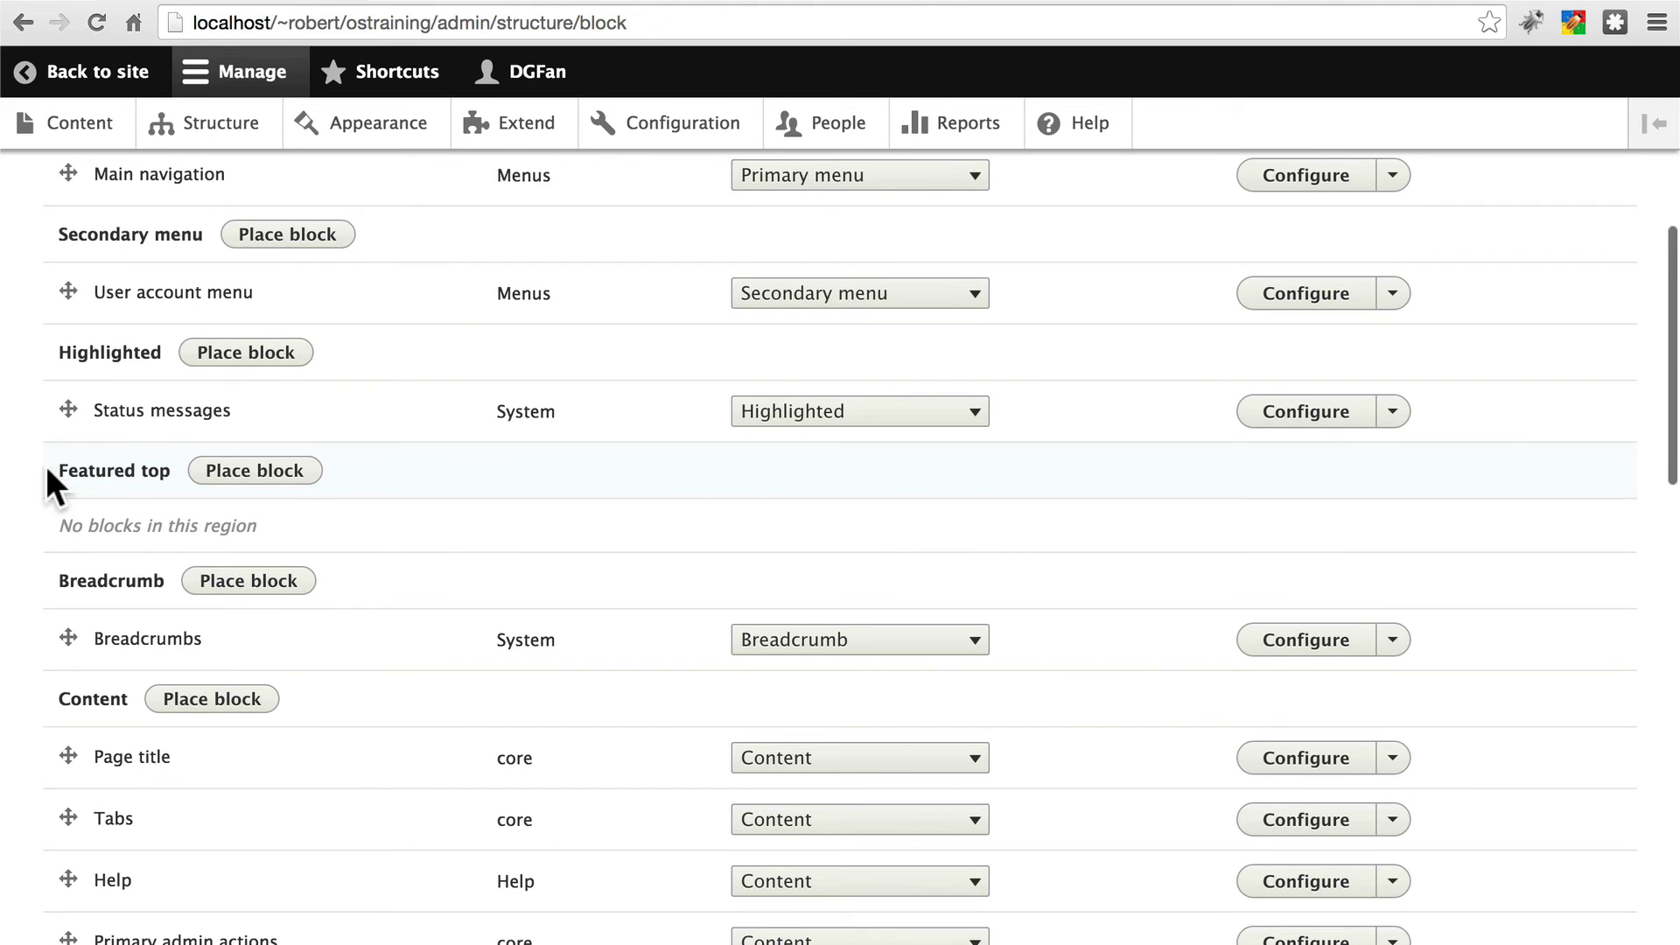
pyautogui.click(245, 477)
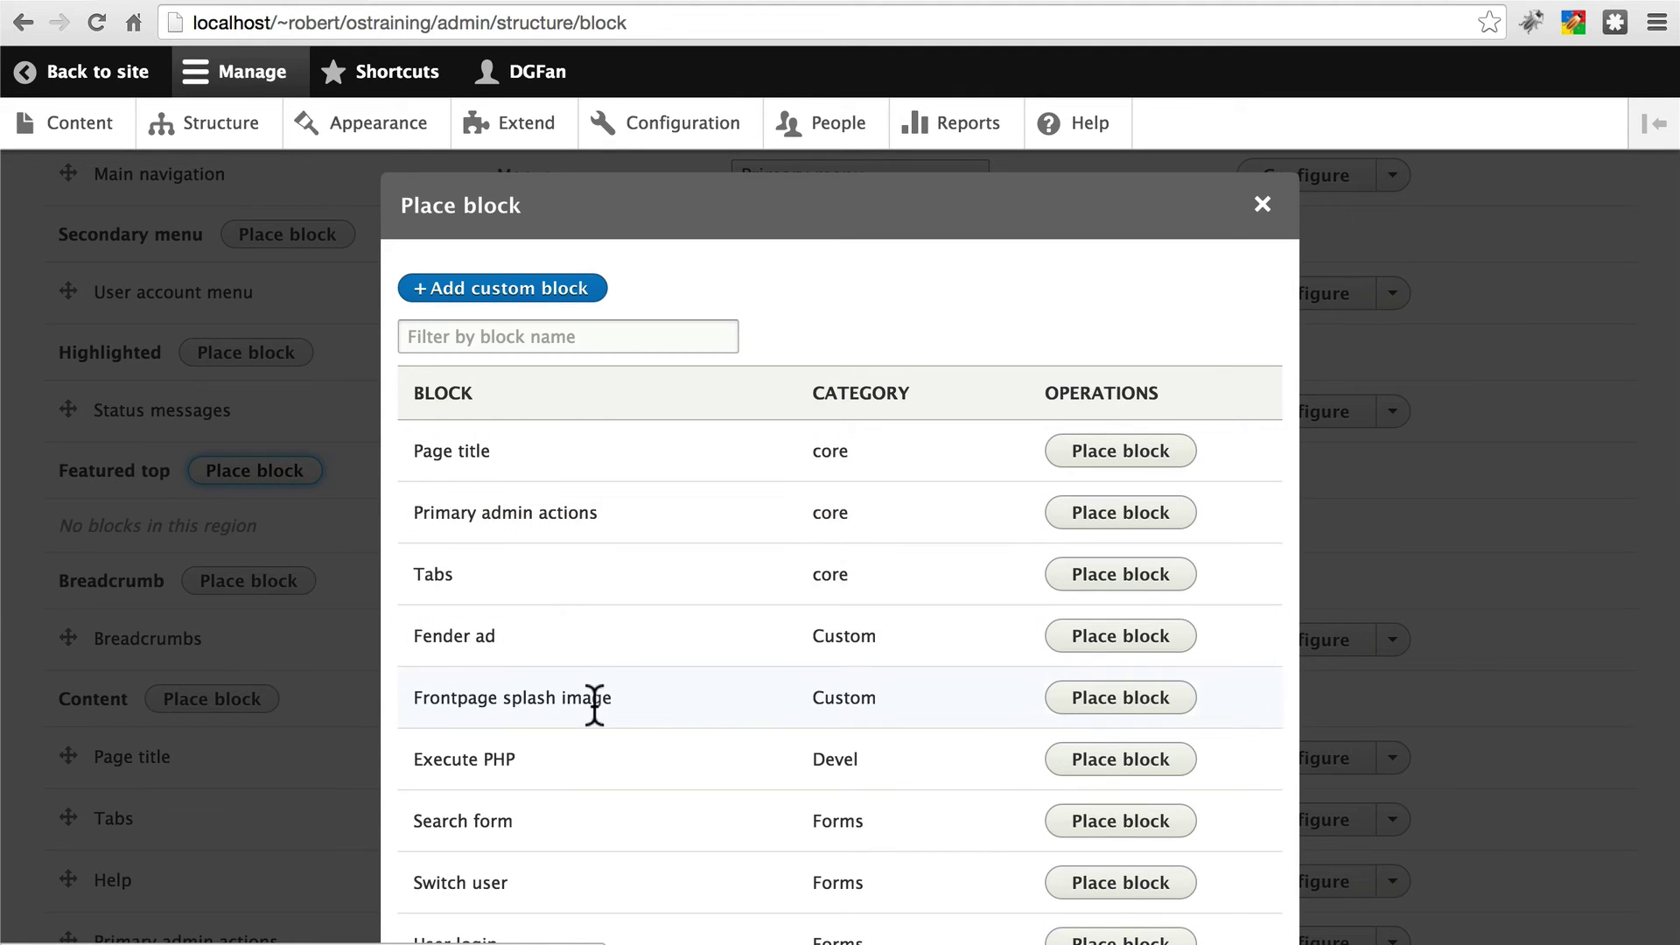
pyautogui.click(1109, 705)
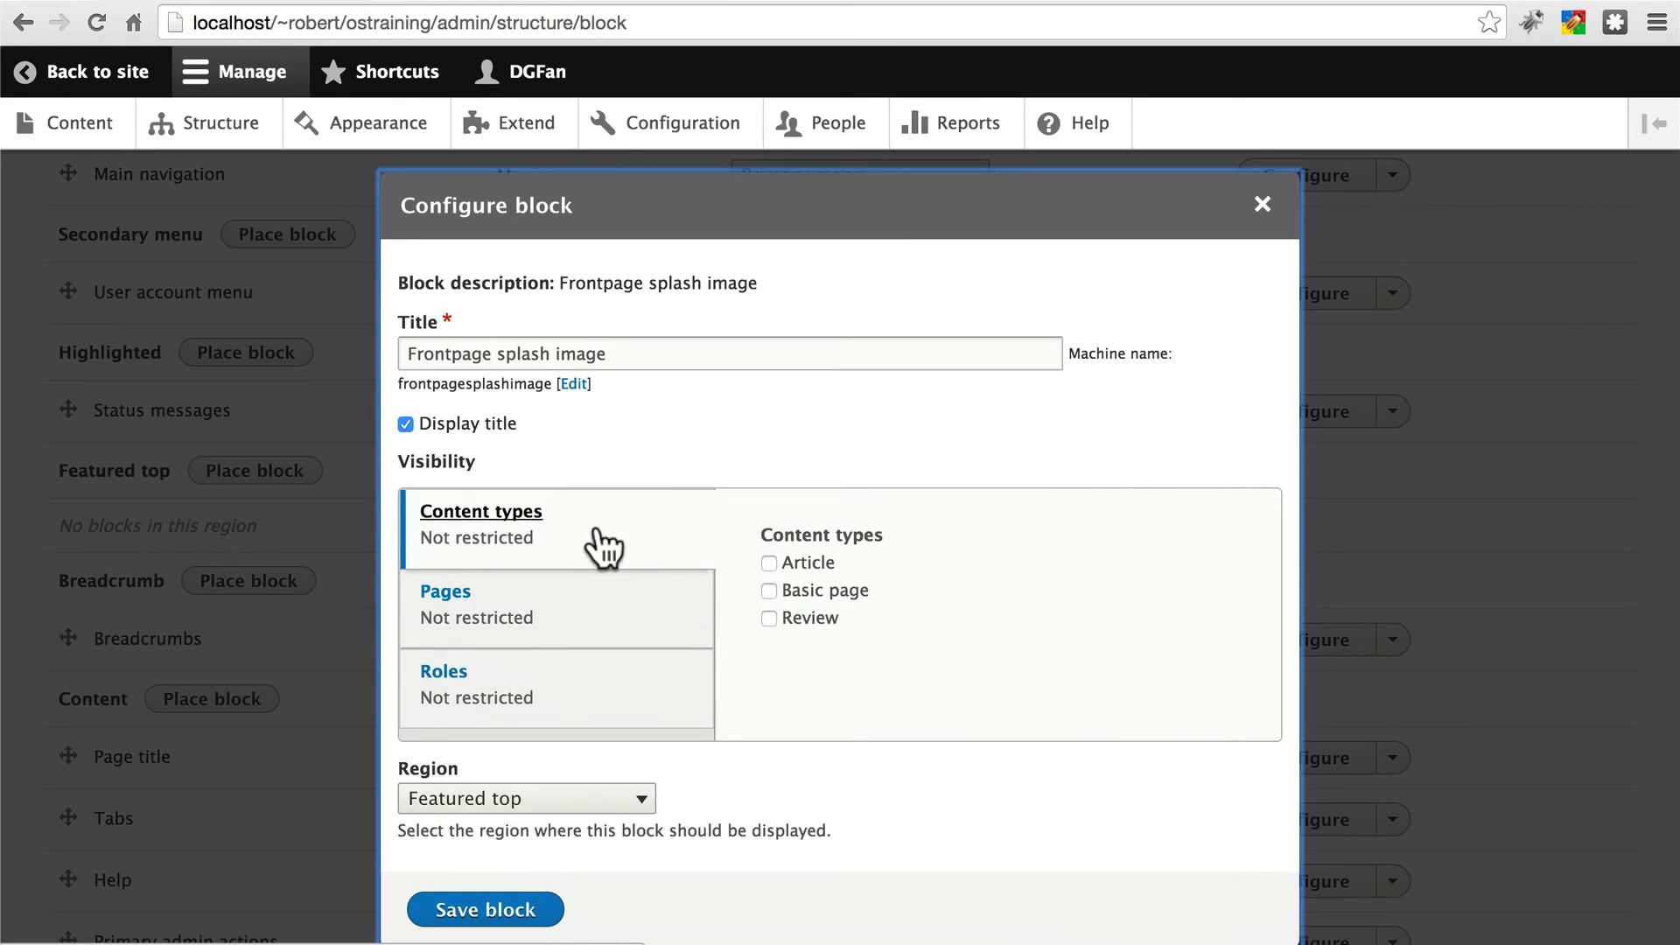
pyautogui.click(406, 424)
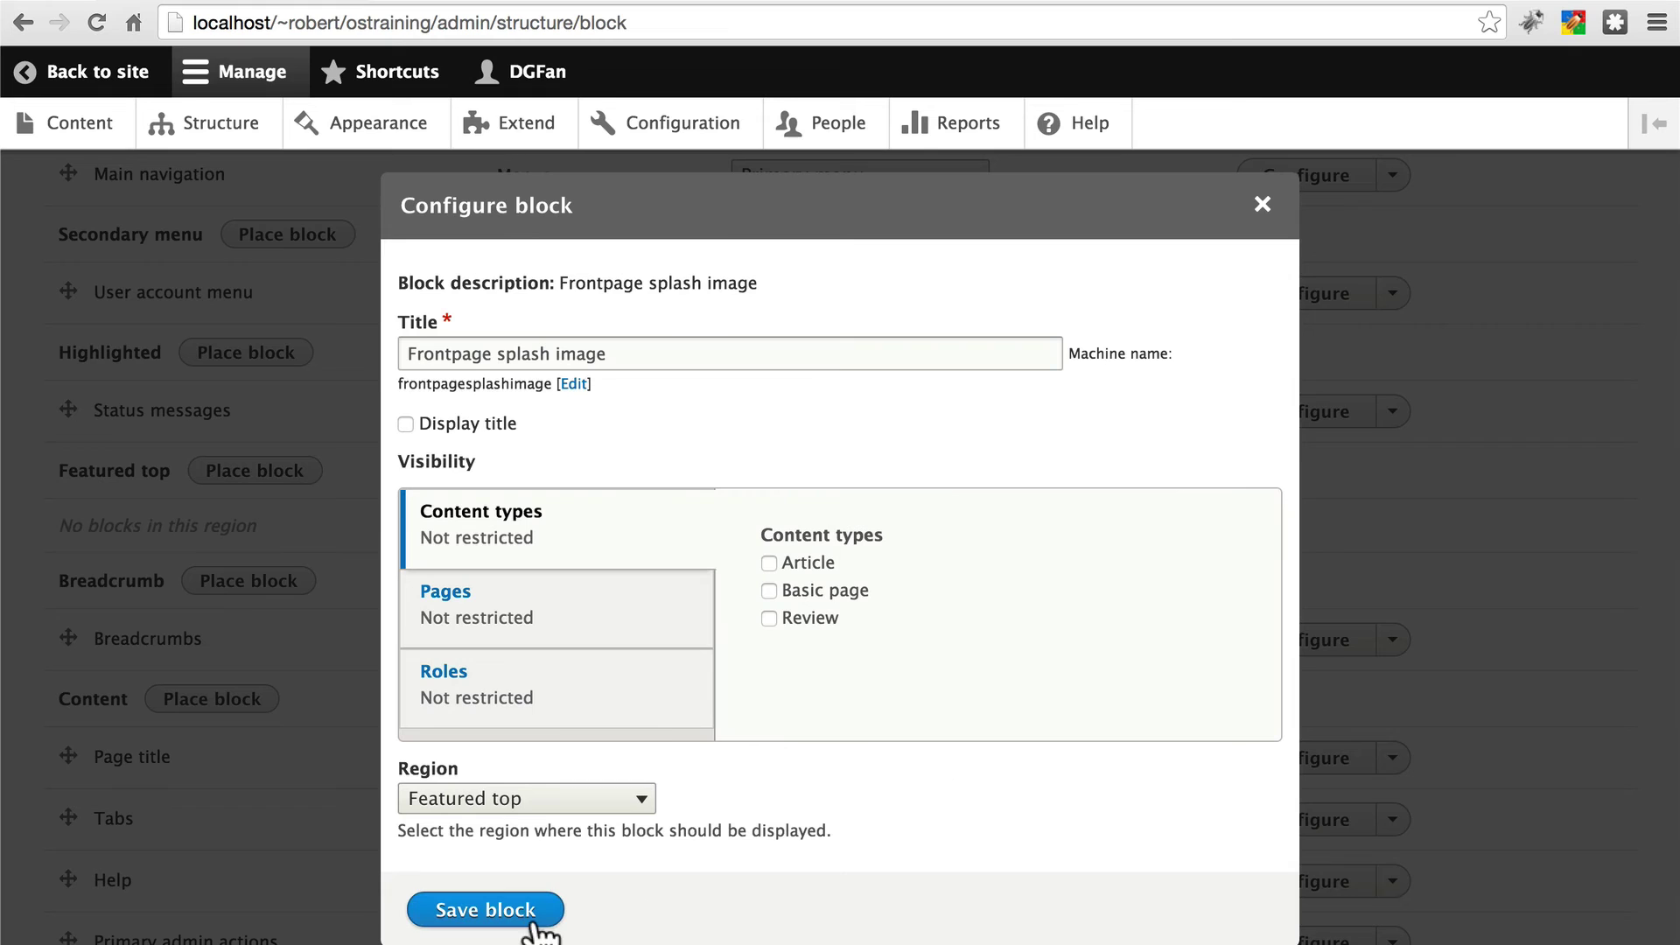
# - Restrict the block to the <front> page, save it, and save the block layout
pyautogui.click(550, 606)
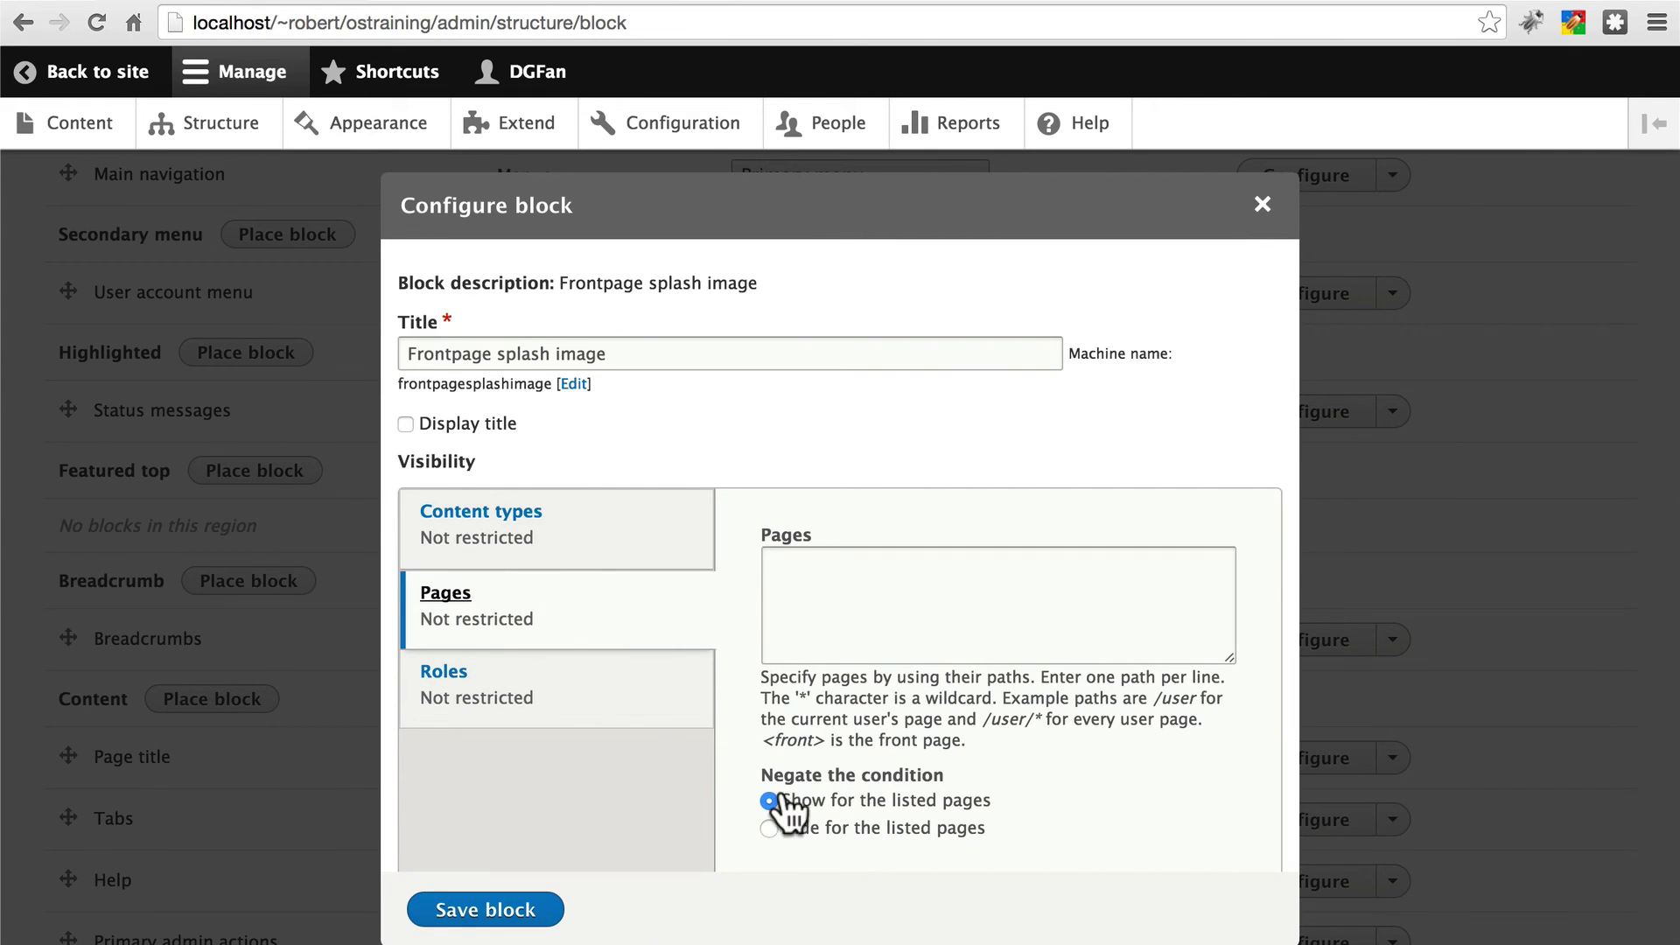
pyautogui.click(974, 600)
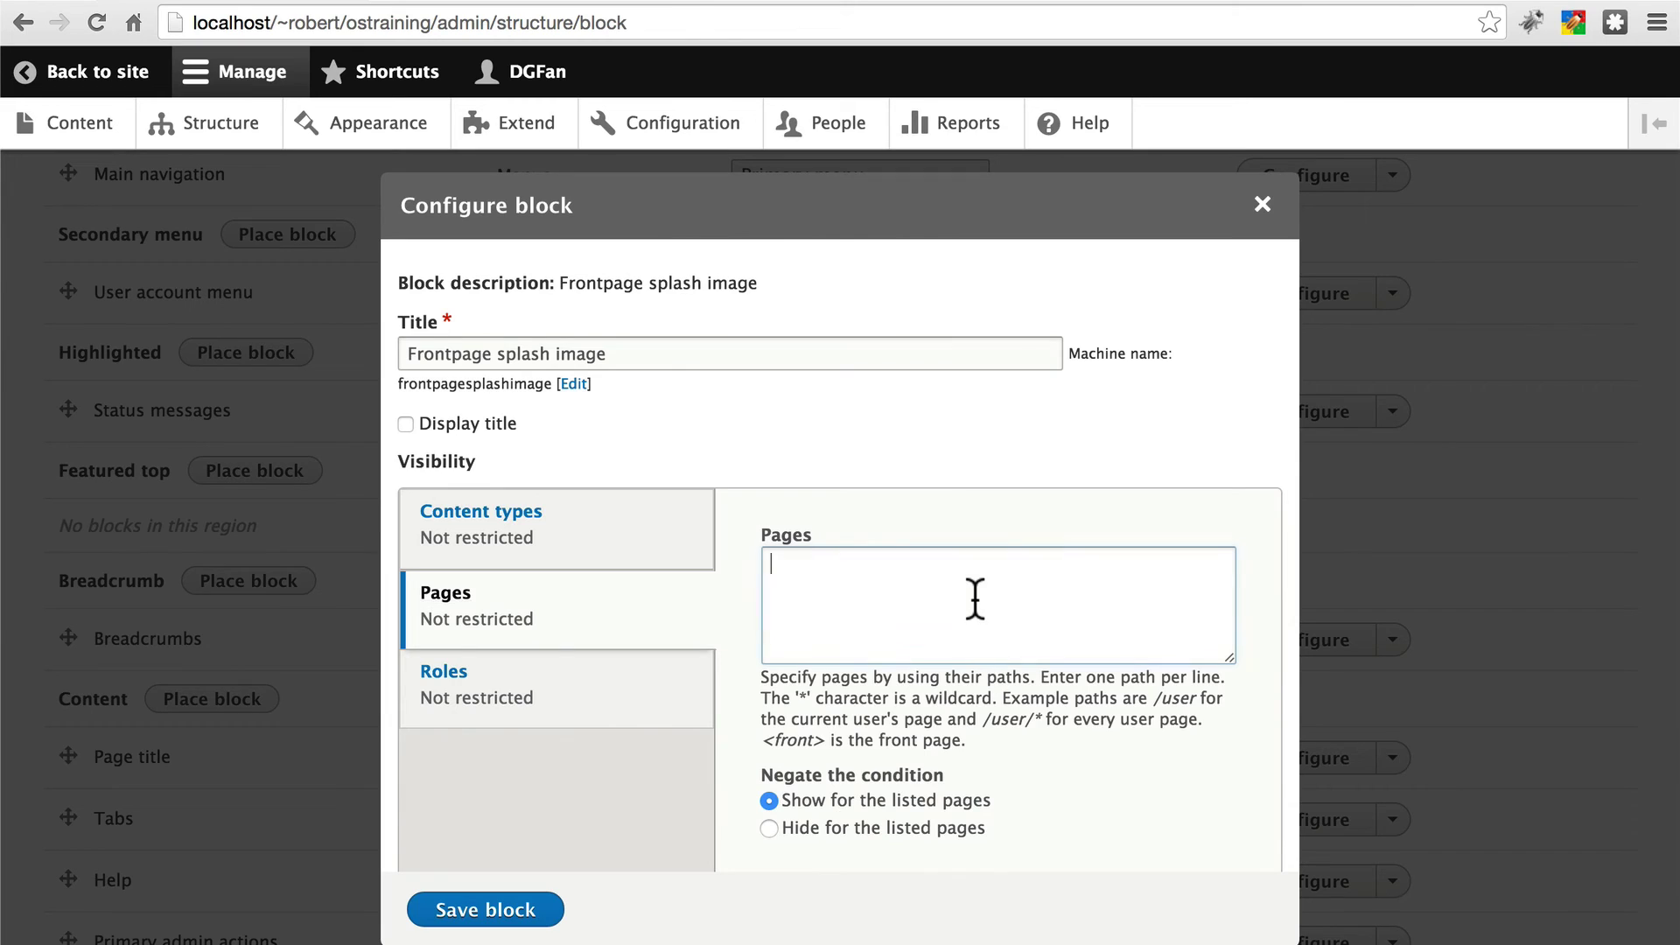
pyautogui.write('<front>')
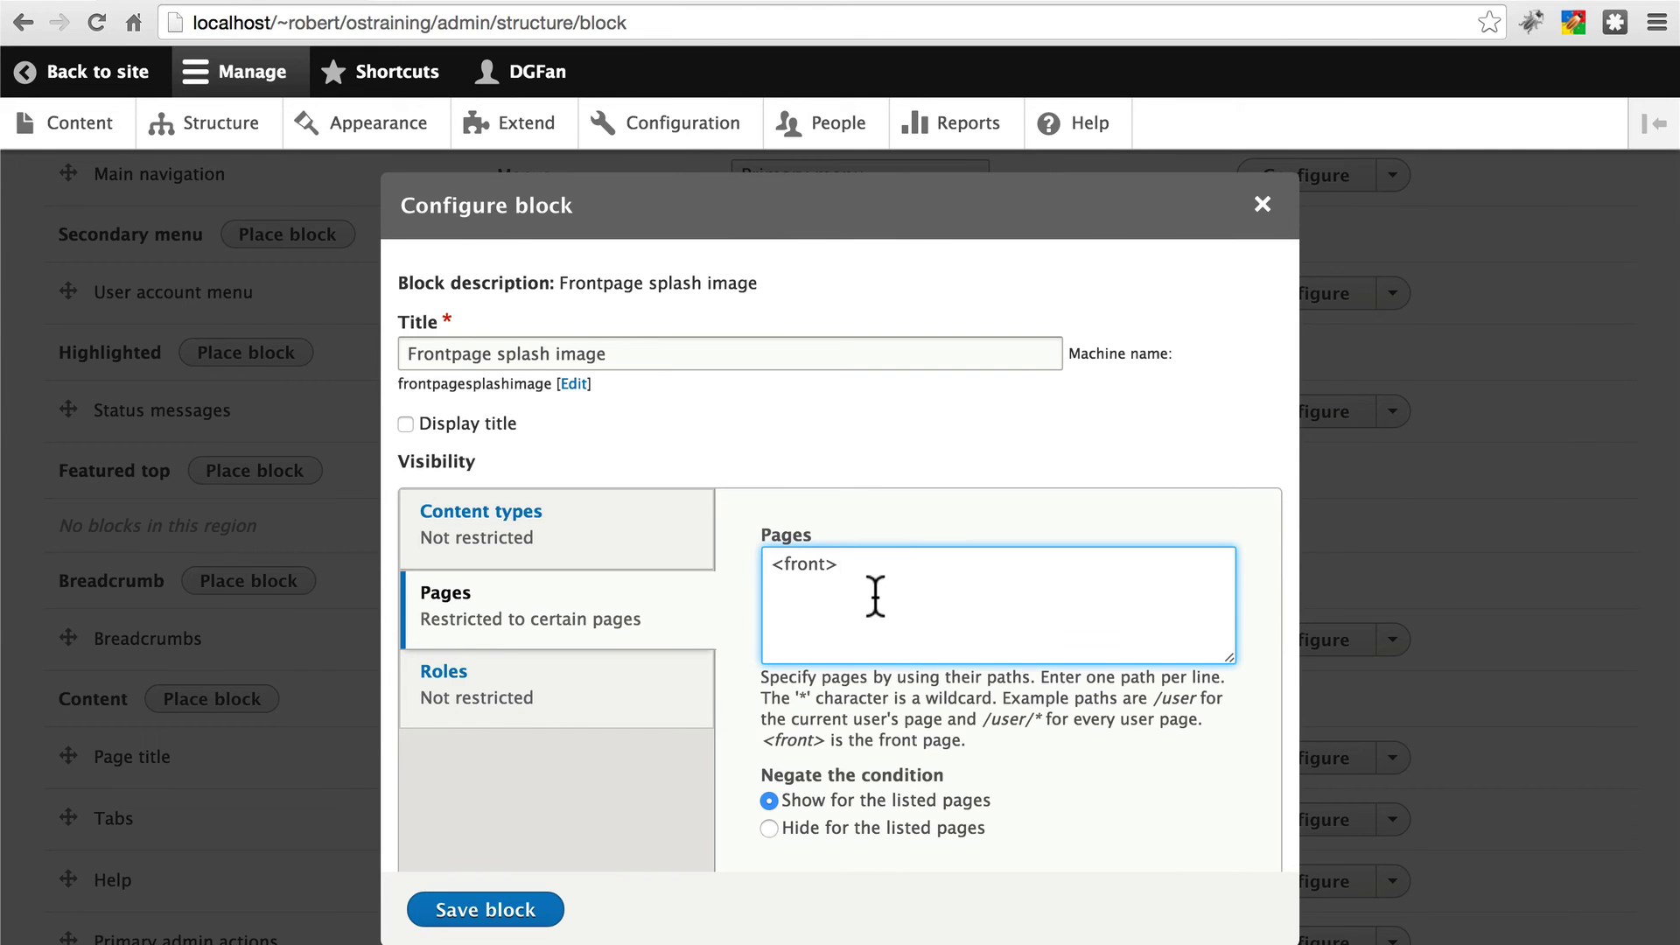
pyautogui.click(508, 924)
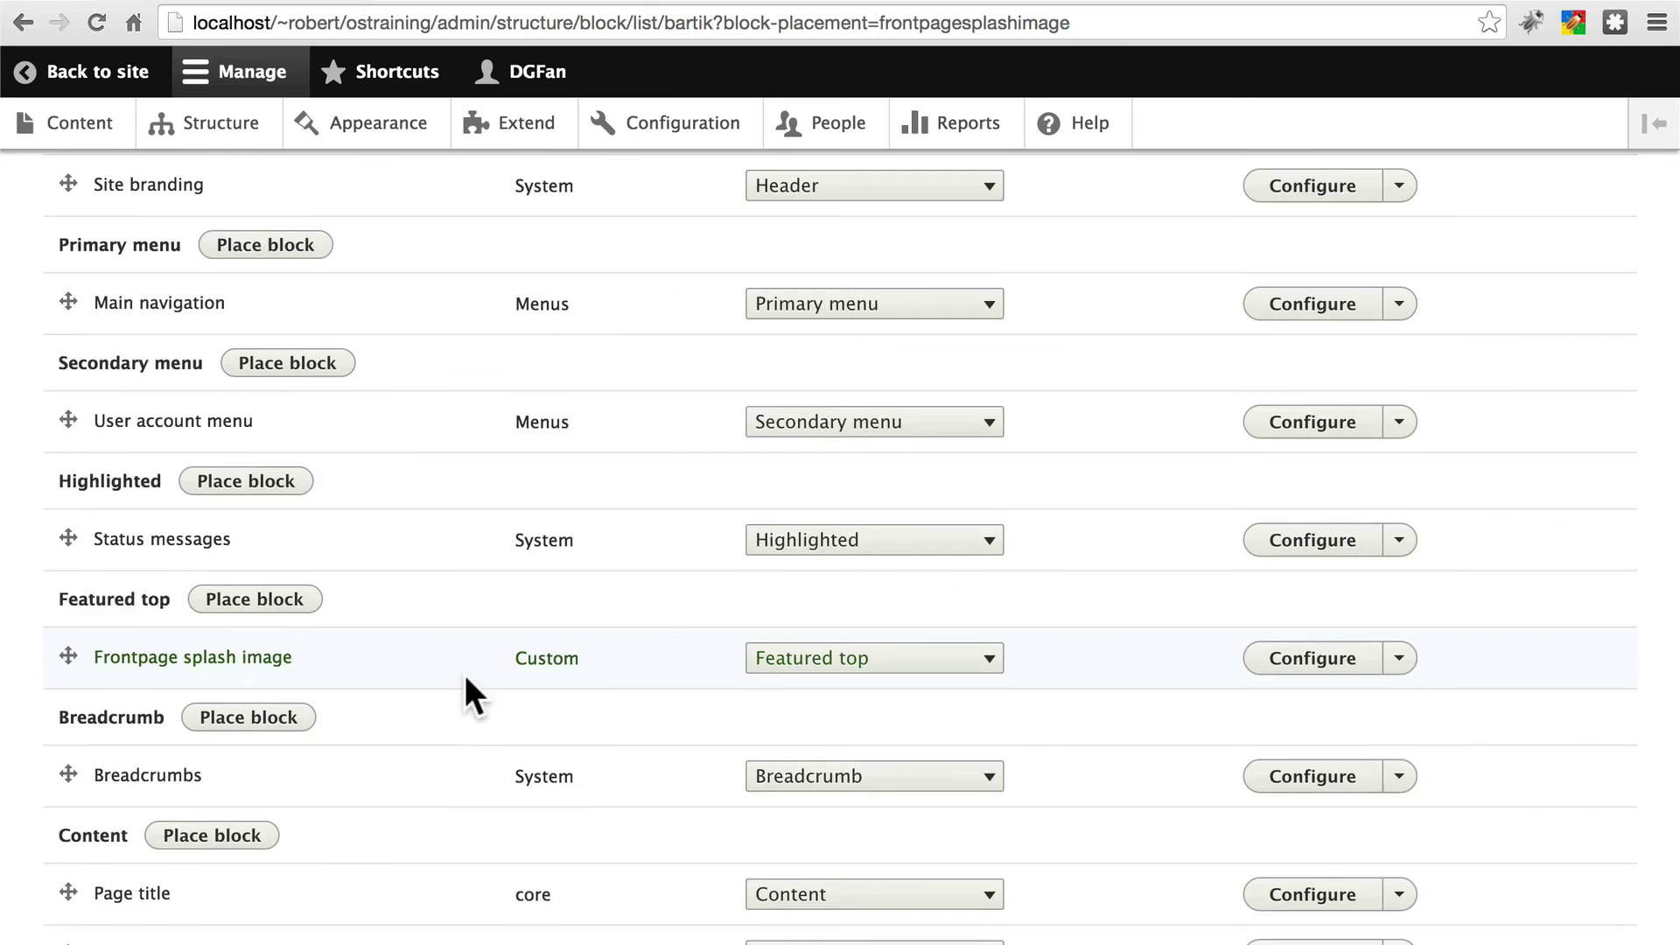
pyautogui.scroll(-10, 464, 675)
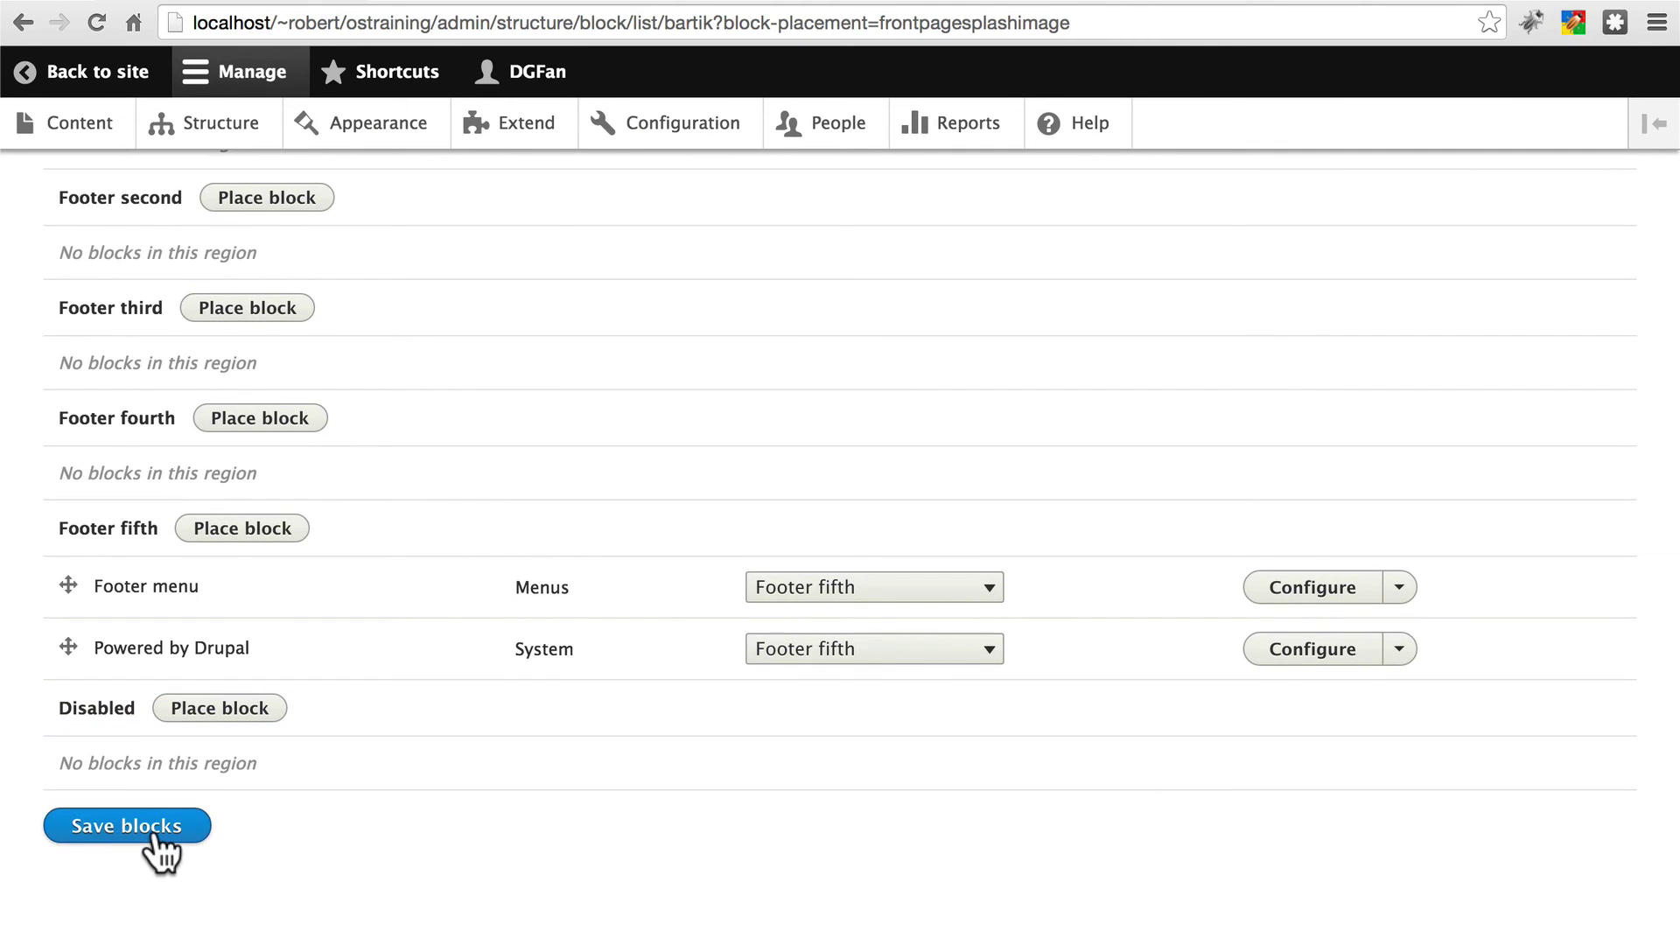
pyautogui.click(154, 839)
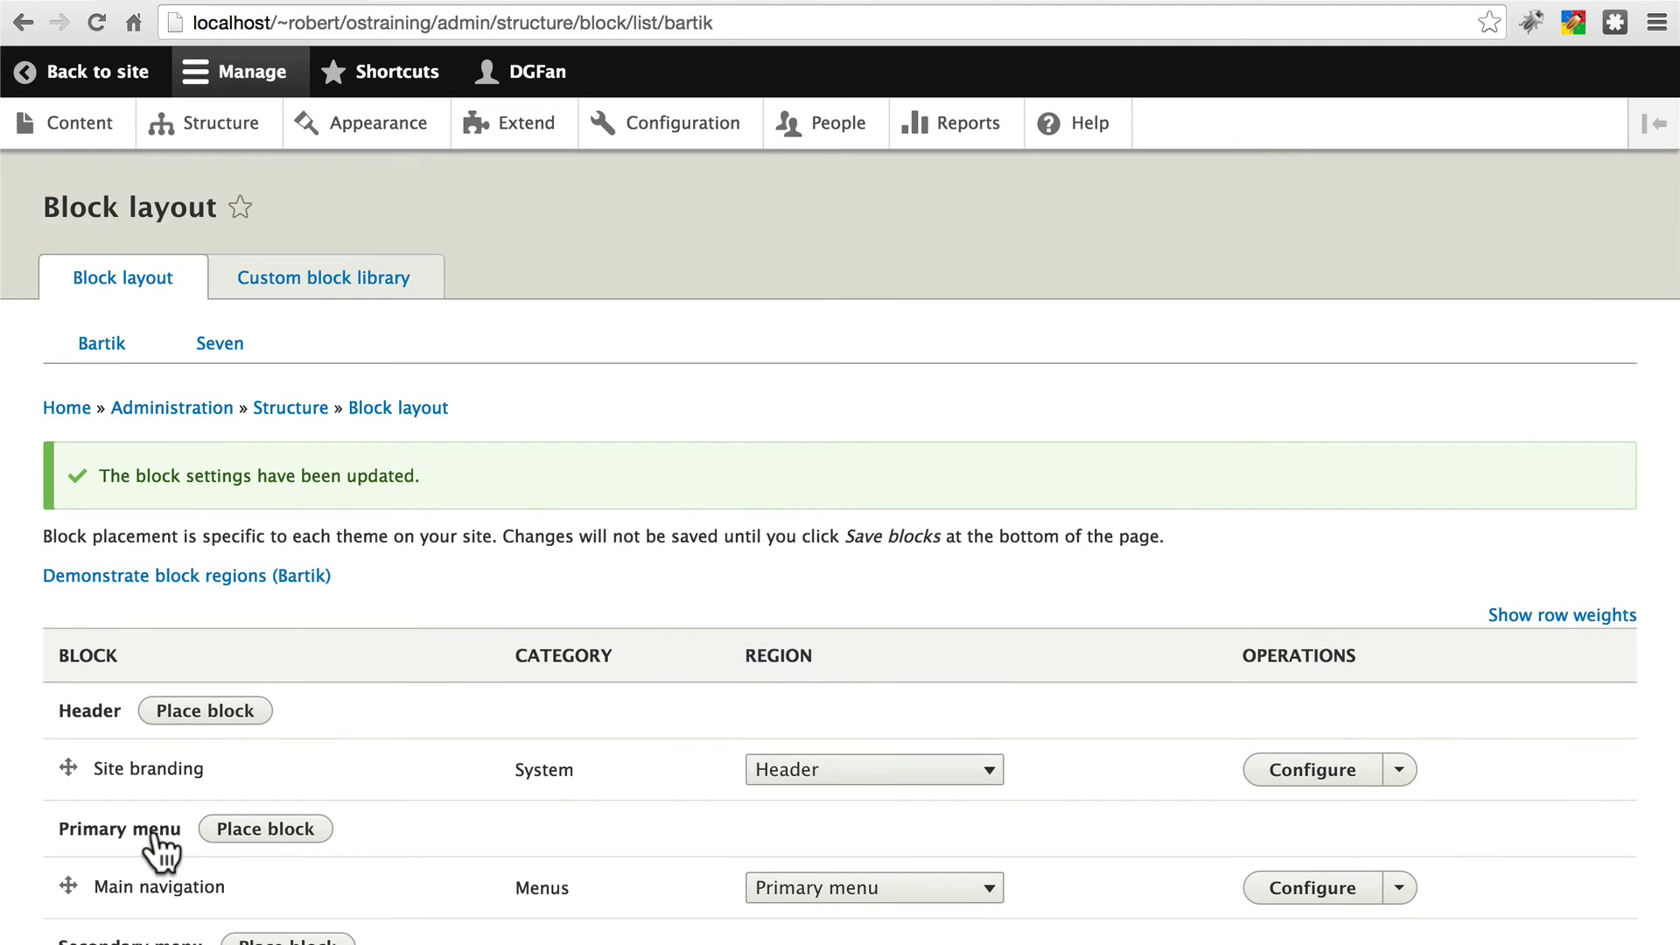
# - Return to the front page and scroll to inspect the fretboard banner in Featured top
pyautogui.click(107, 77)
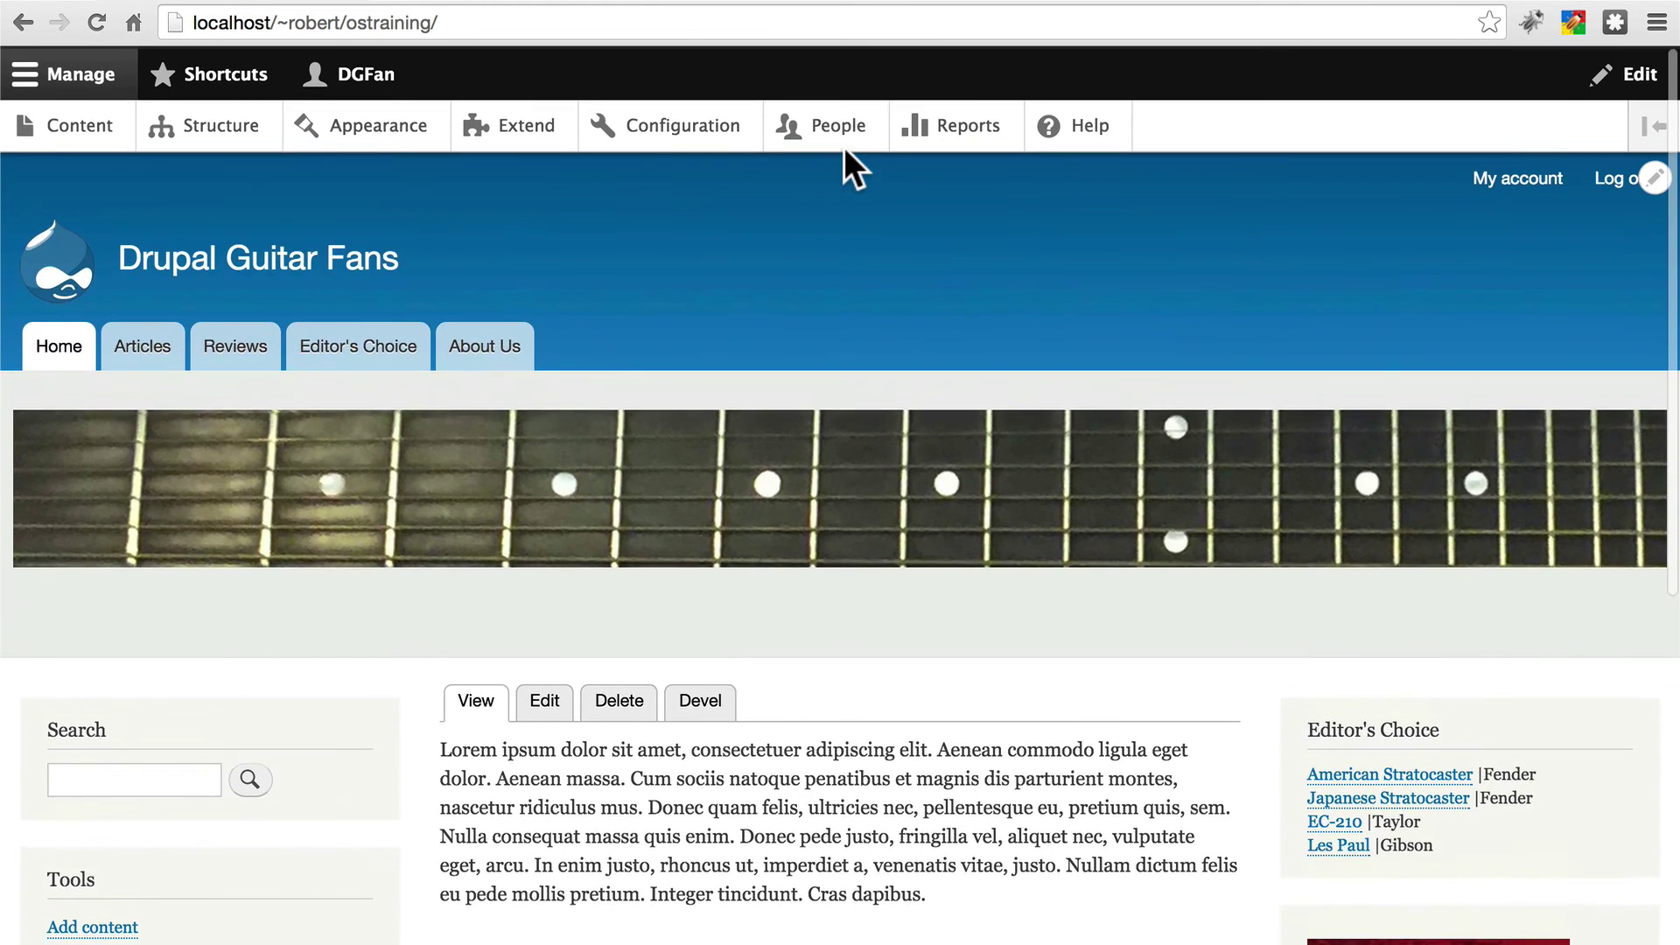
pyautogui.scroll(-4, 843, 147)
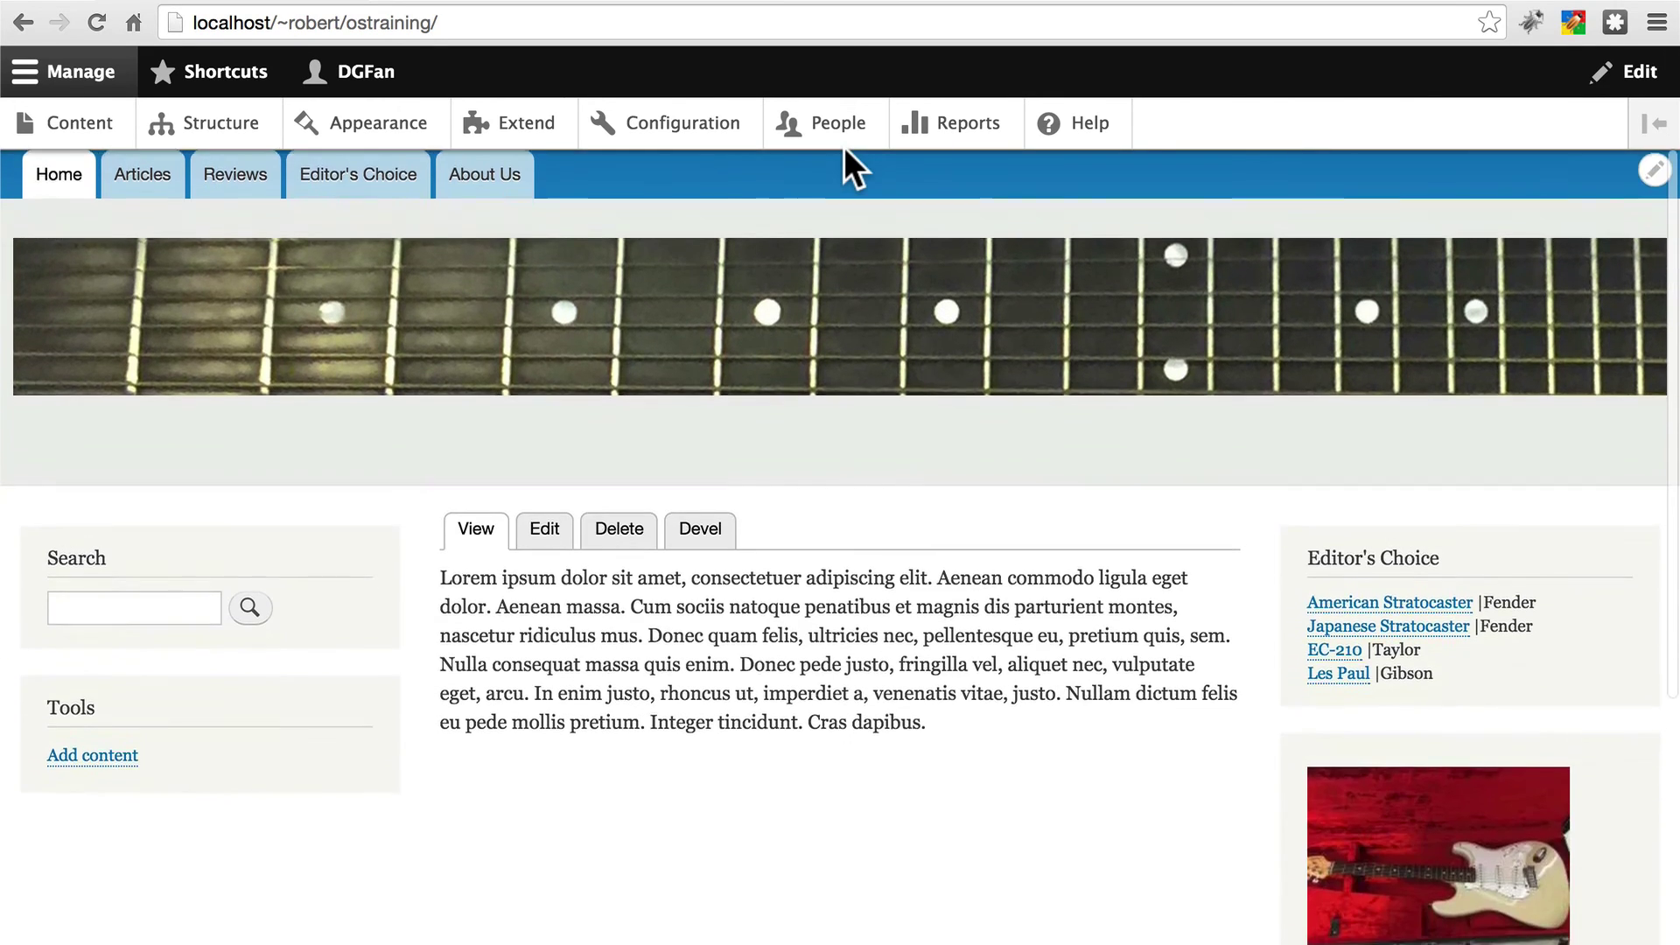
pyautogui.scroll(4, 844, 147)
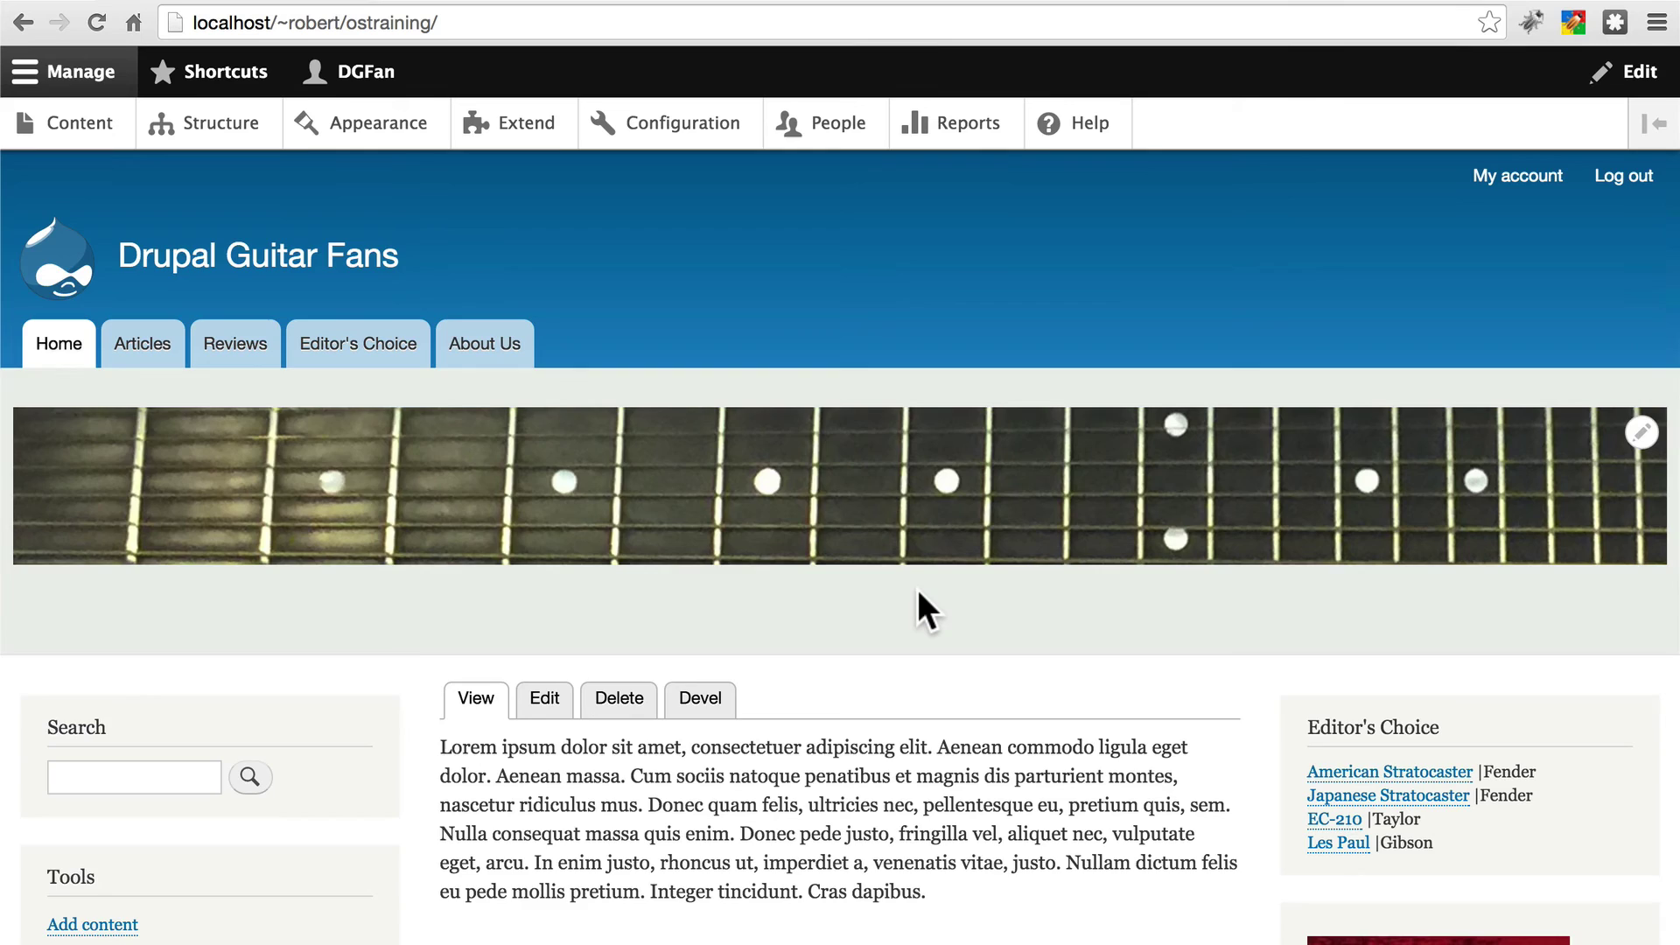
pyautogui.scroll(-6, 919, 592)
pyautogui.scroll(6, 919, 595)
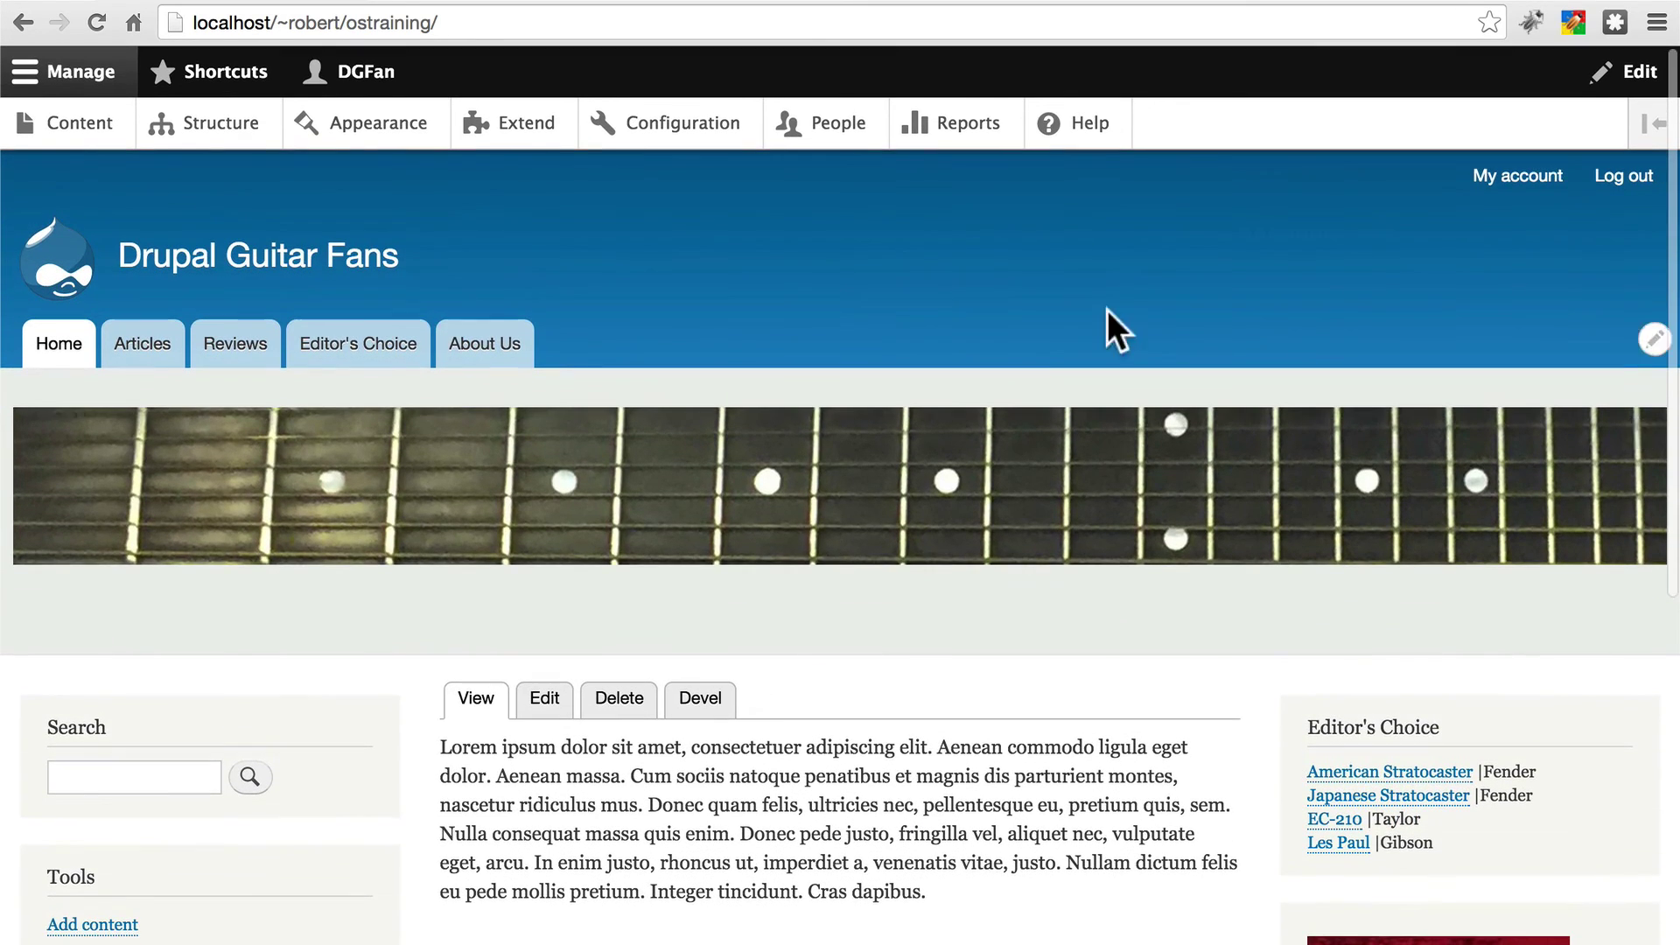
pyautogui.scroll(-2, 869, 712)
pyautogui.scroll(2, 1331, 281)
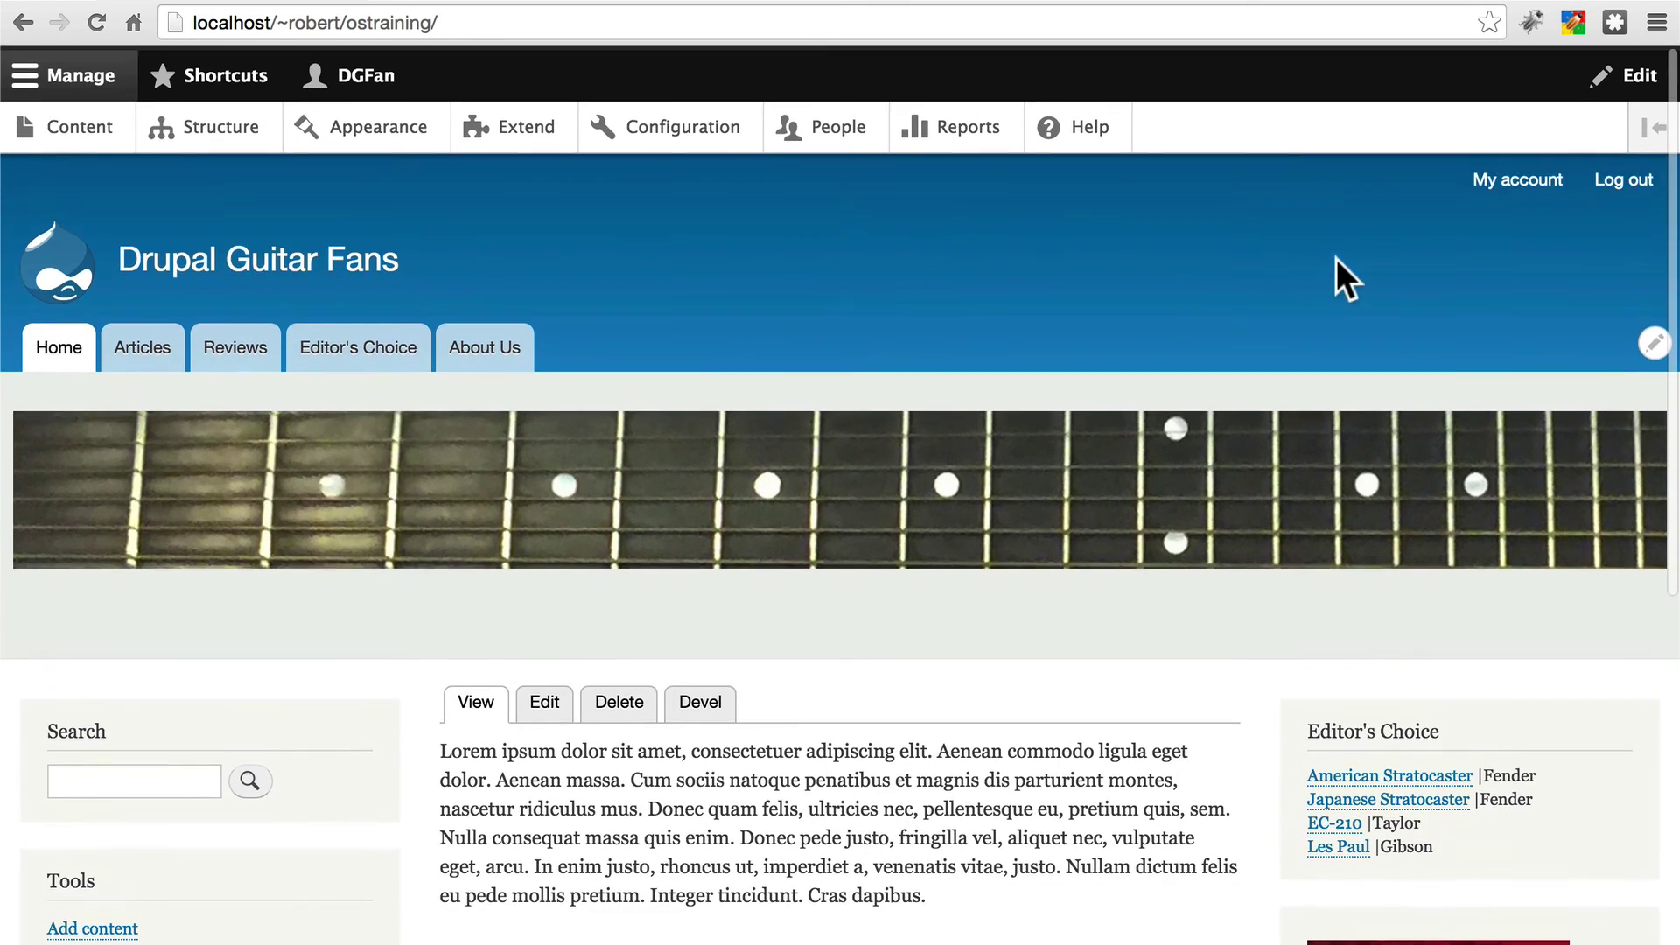
# - Log out and scroll the site as a visitor to check where the fretboard banner appears
pyautogui.click(1613, 178)
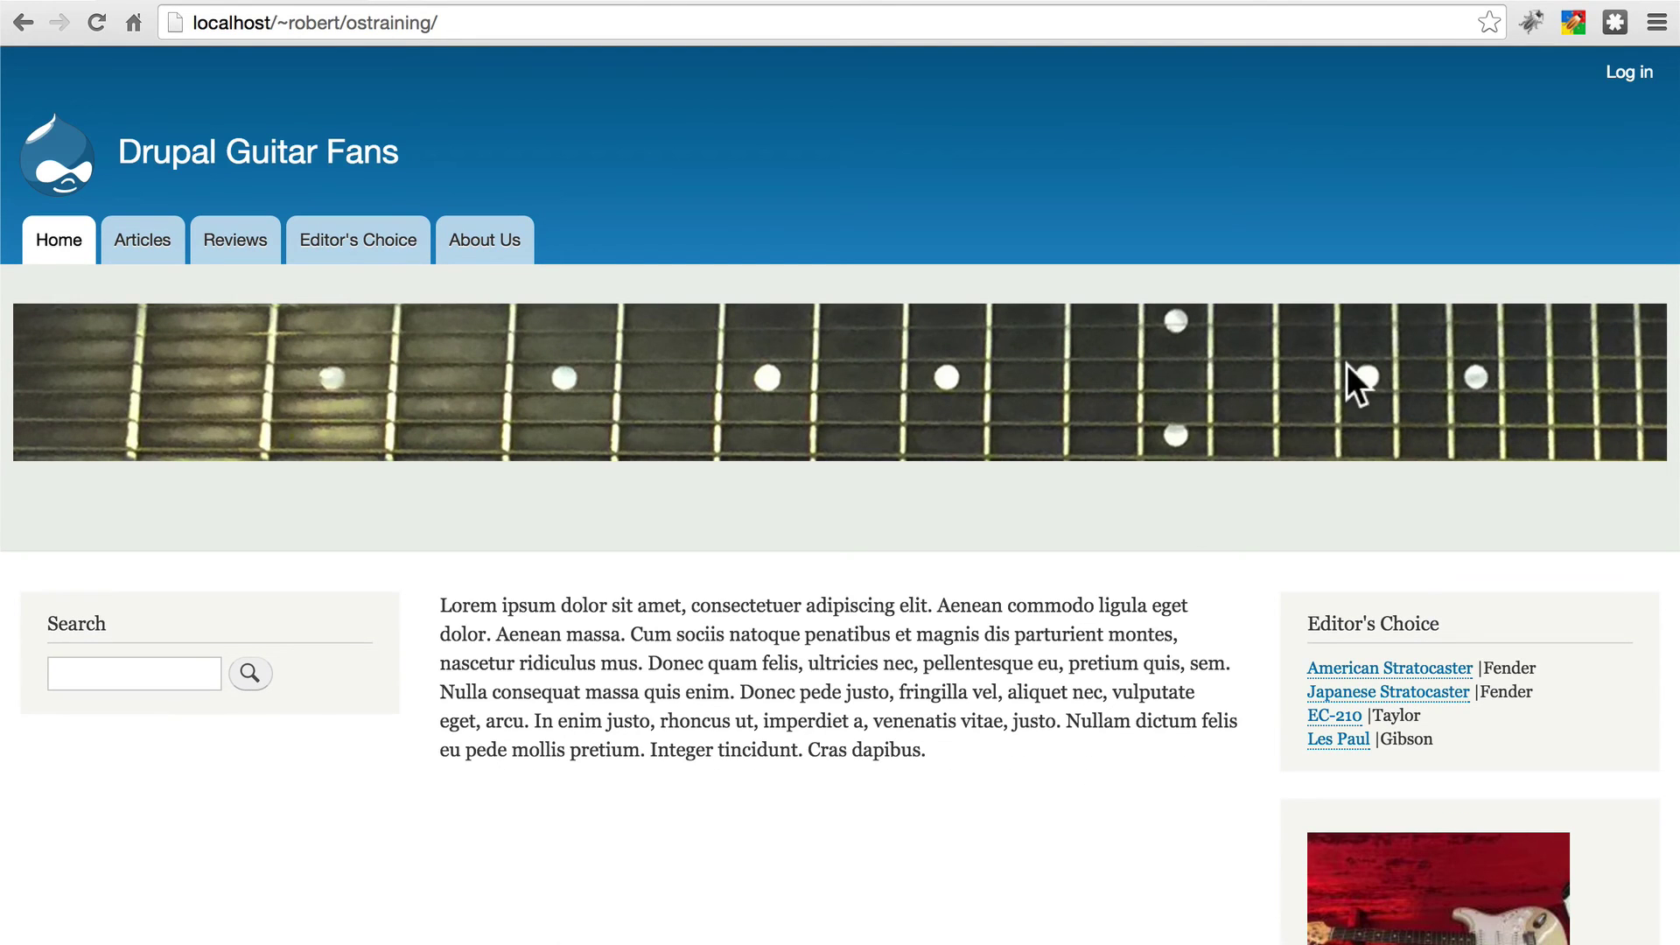
pyautogui.scroll(-5, 891, 644)
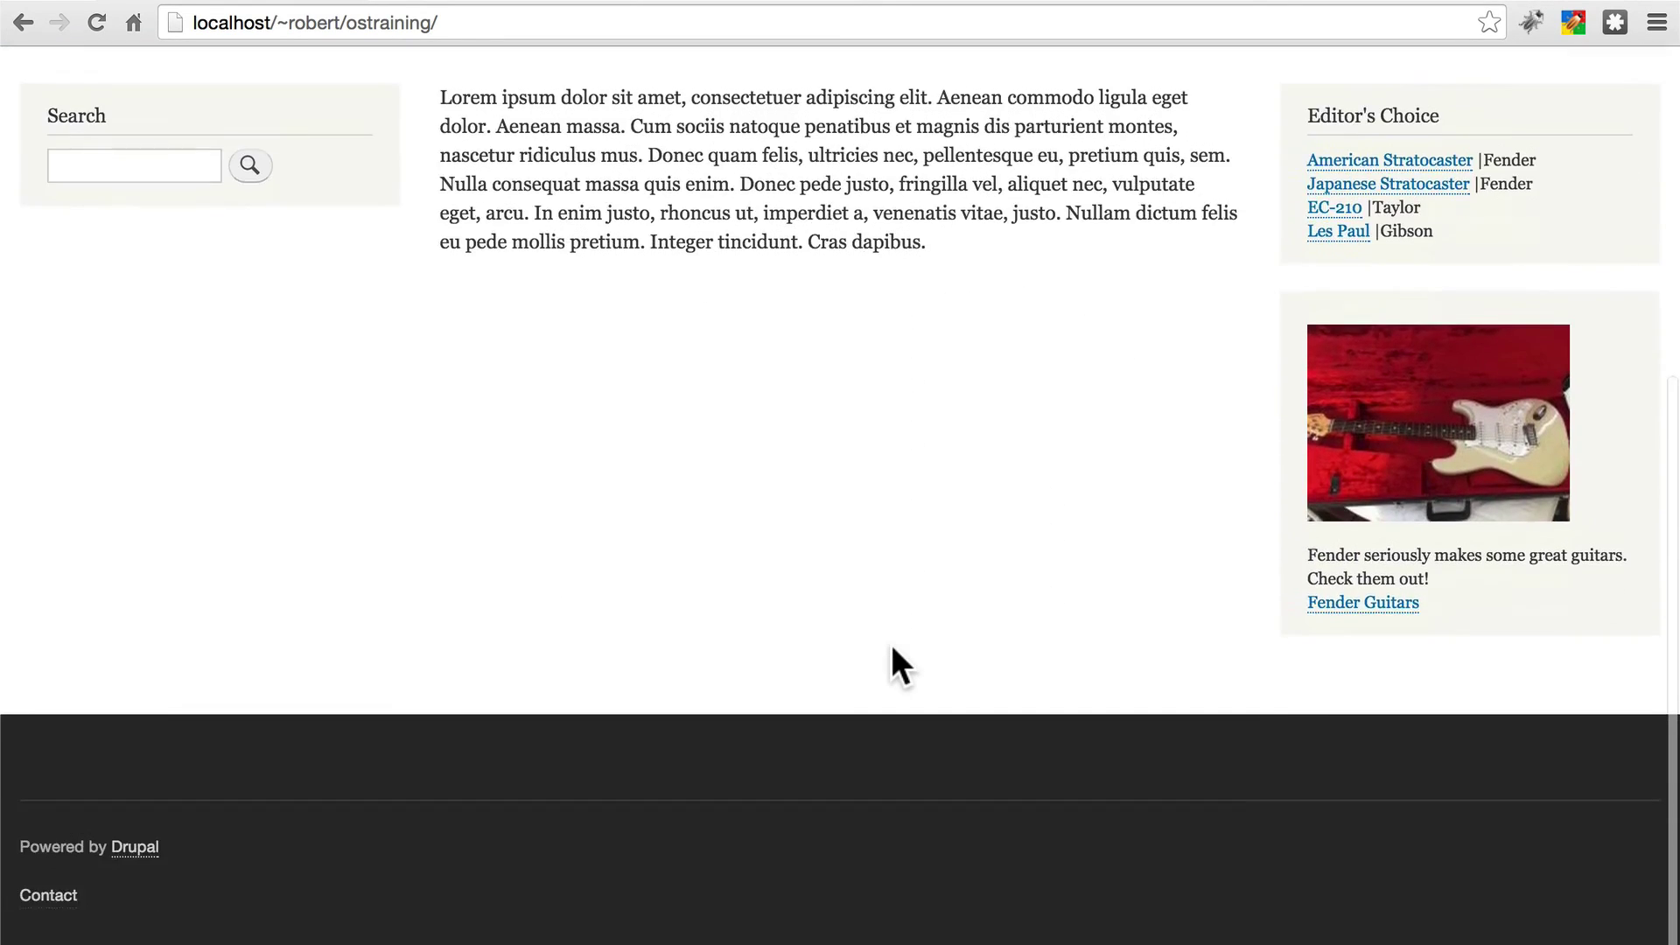
pyautogui.scroll(5, 891, 644)
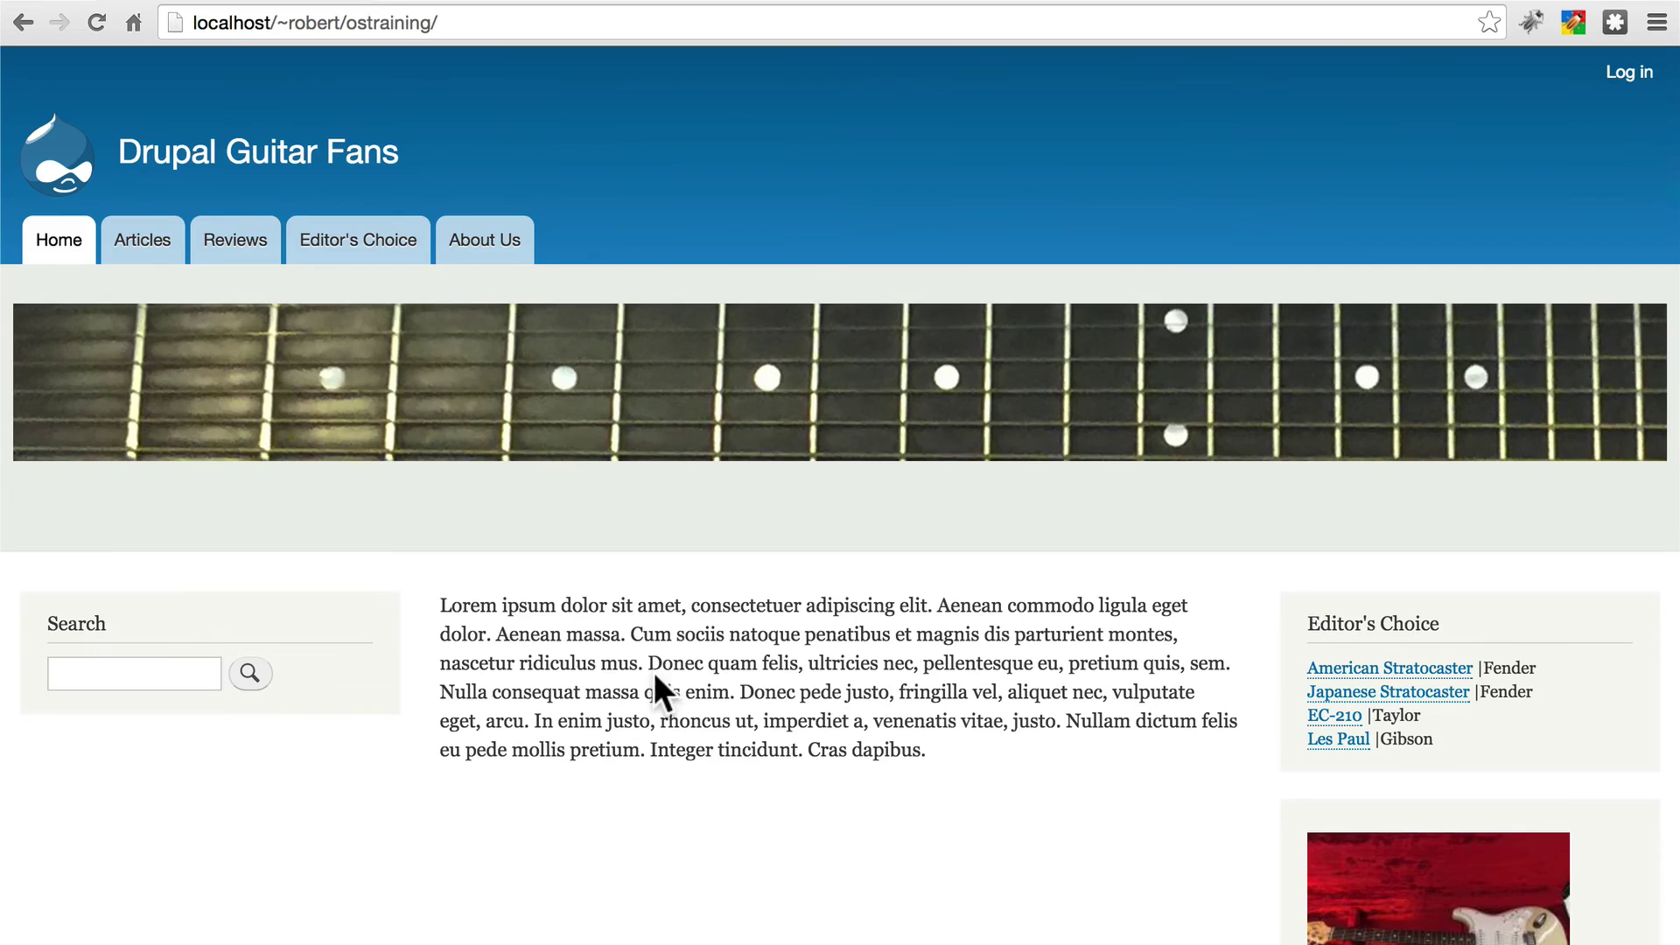
pyautogui.scroll(-6, 653, 672)
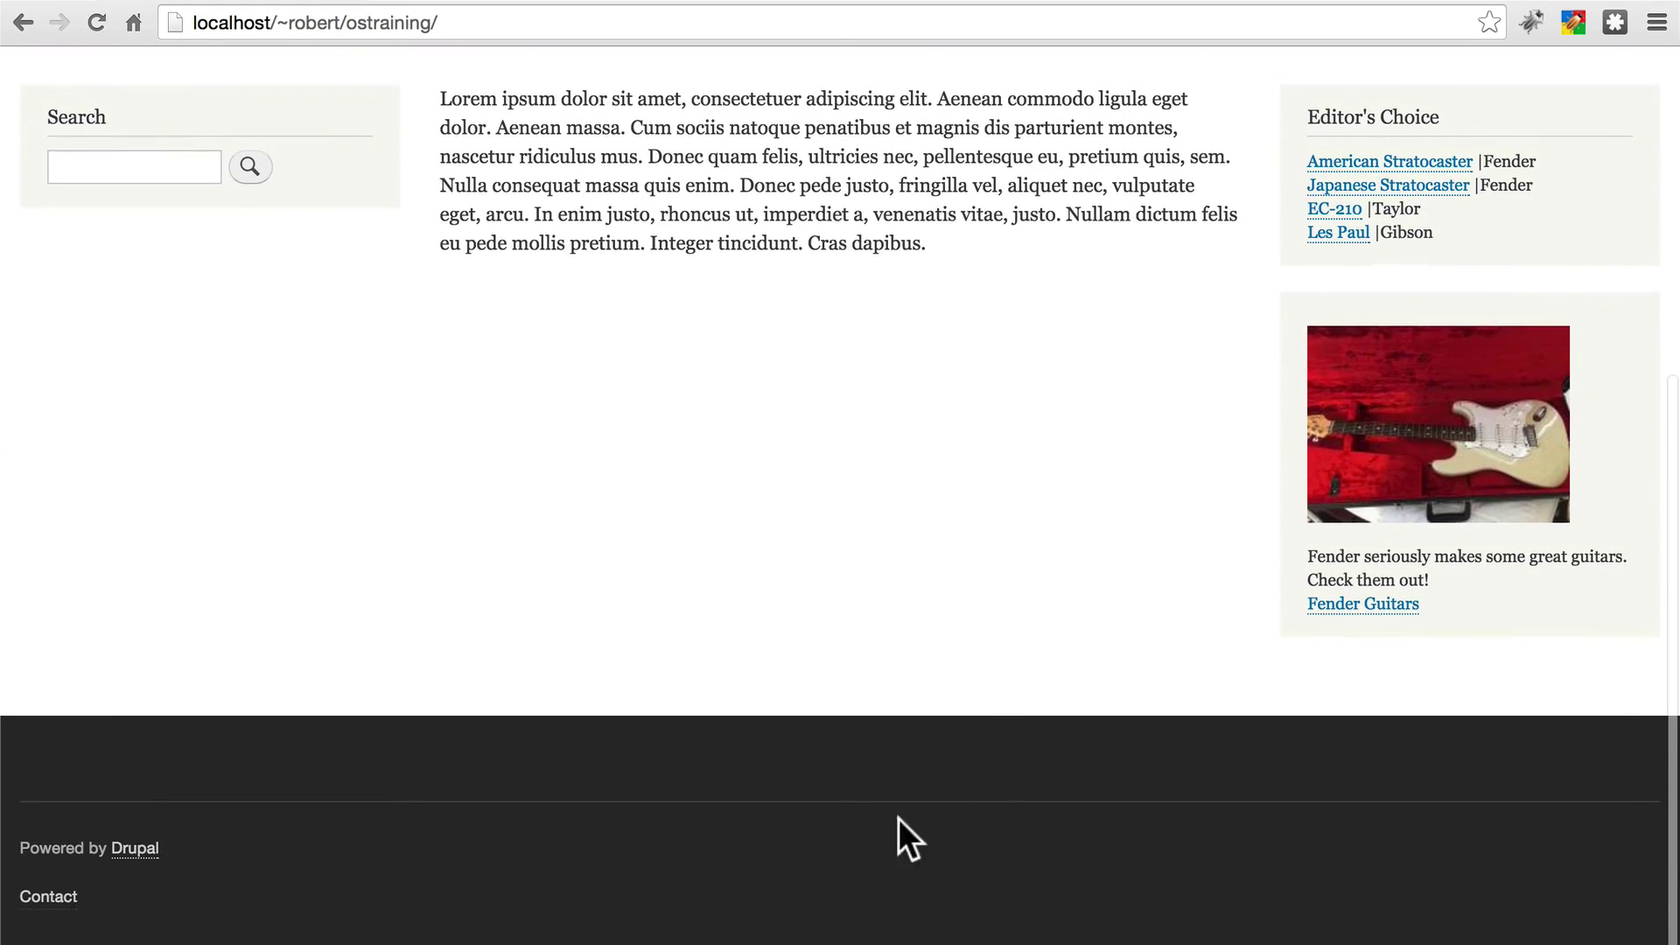
pyautogui.scroll(6, 602, 930)
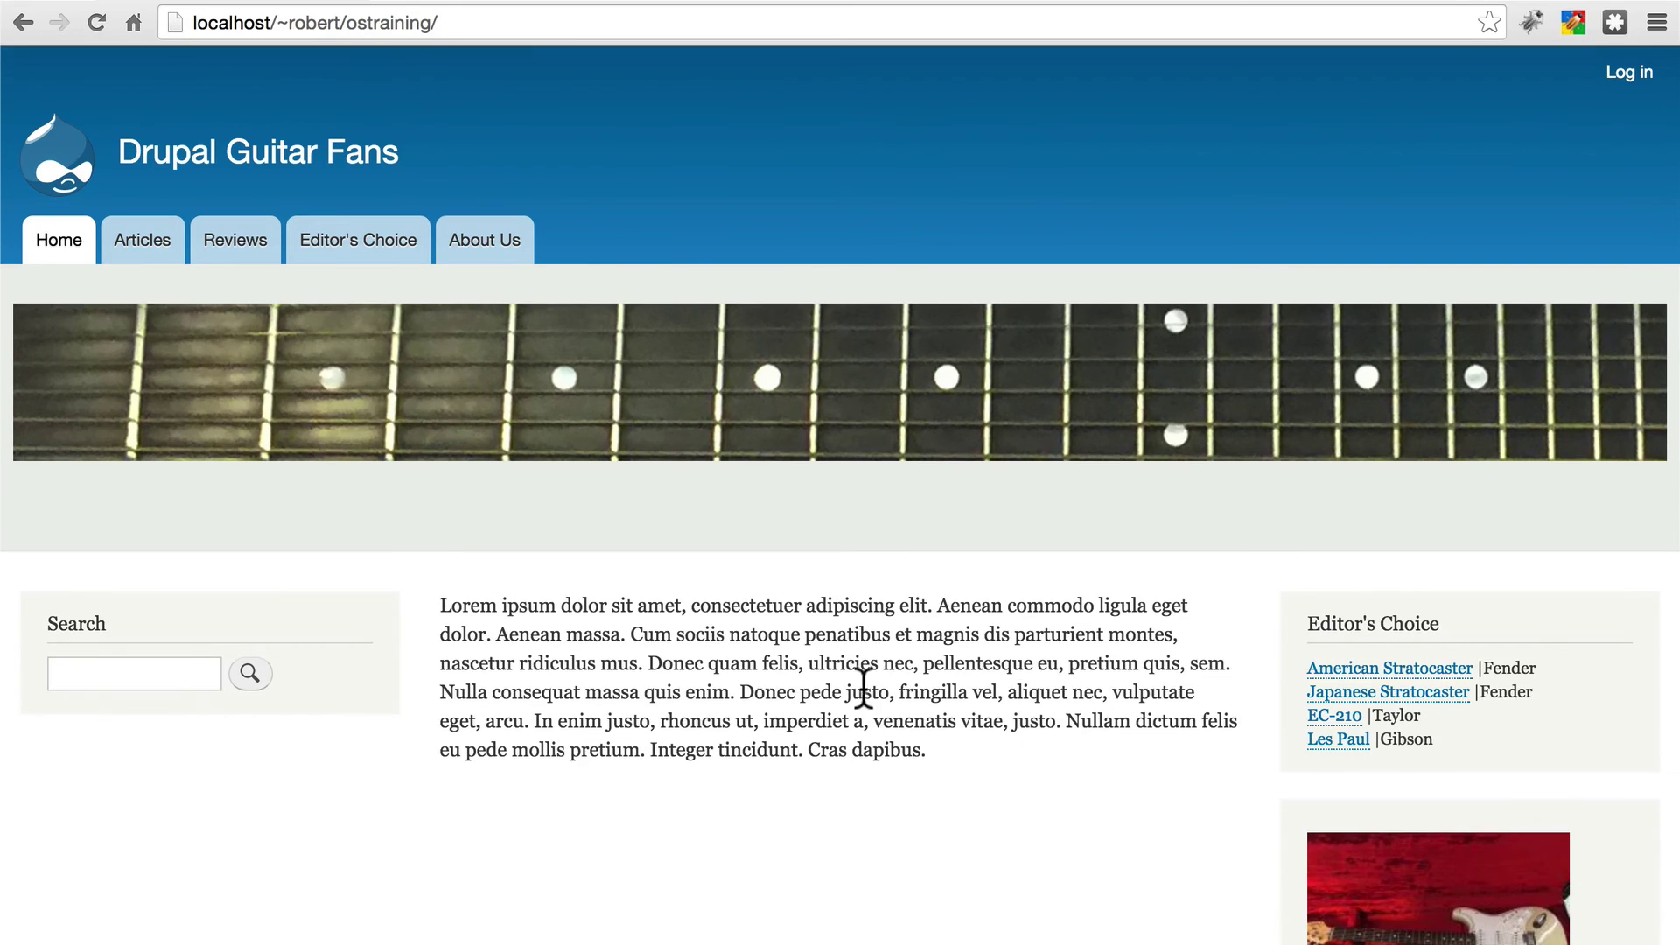
pyautogui.scroll(-2, 864, 687)
pyautogui.scroll(2, 945, 761)
pyautogui.click(133, 245)
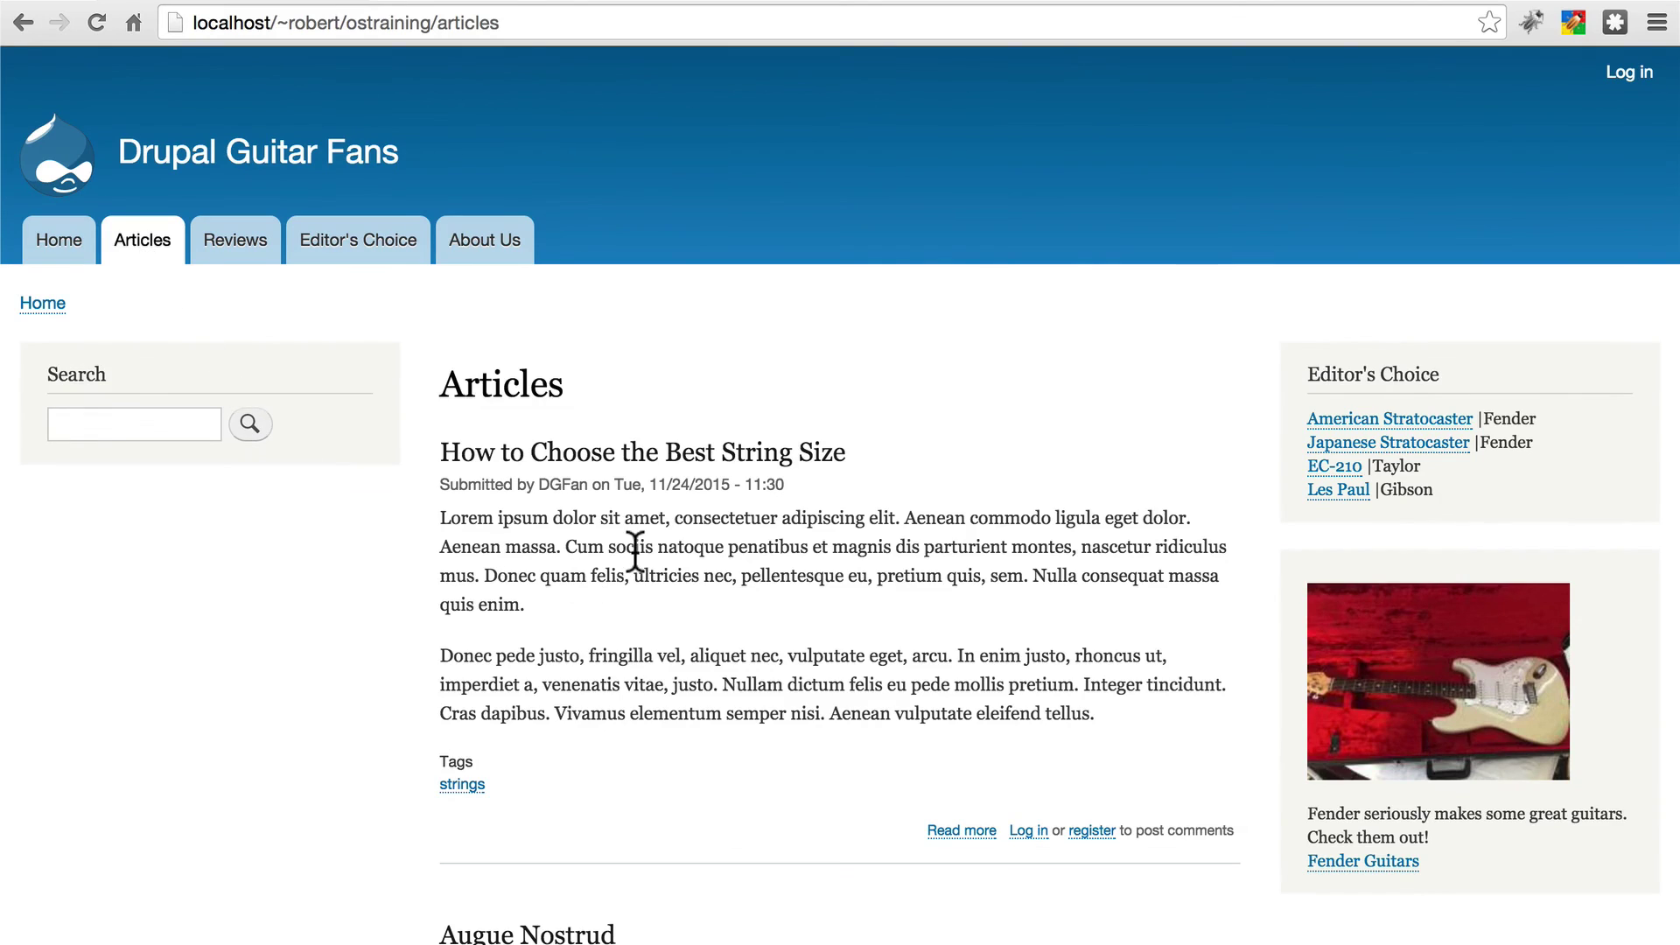
pyautogui.scroll(-1, 636, 551)
pyautogui.scroll(-5, 923, 550)
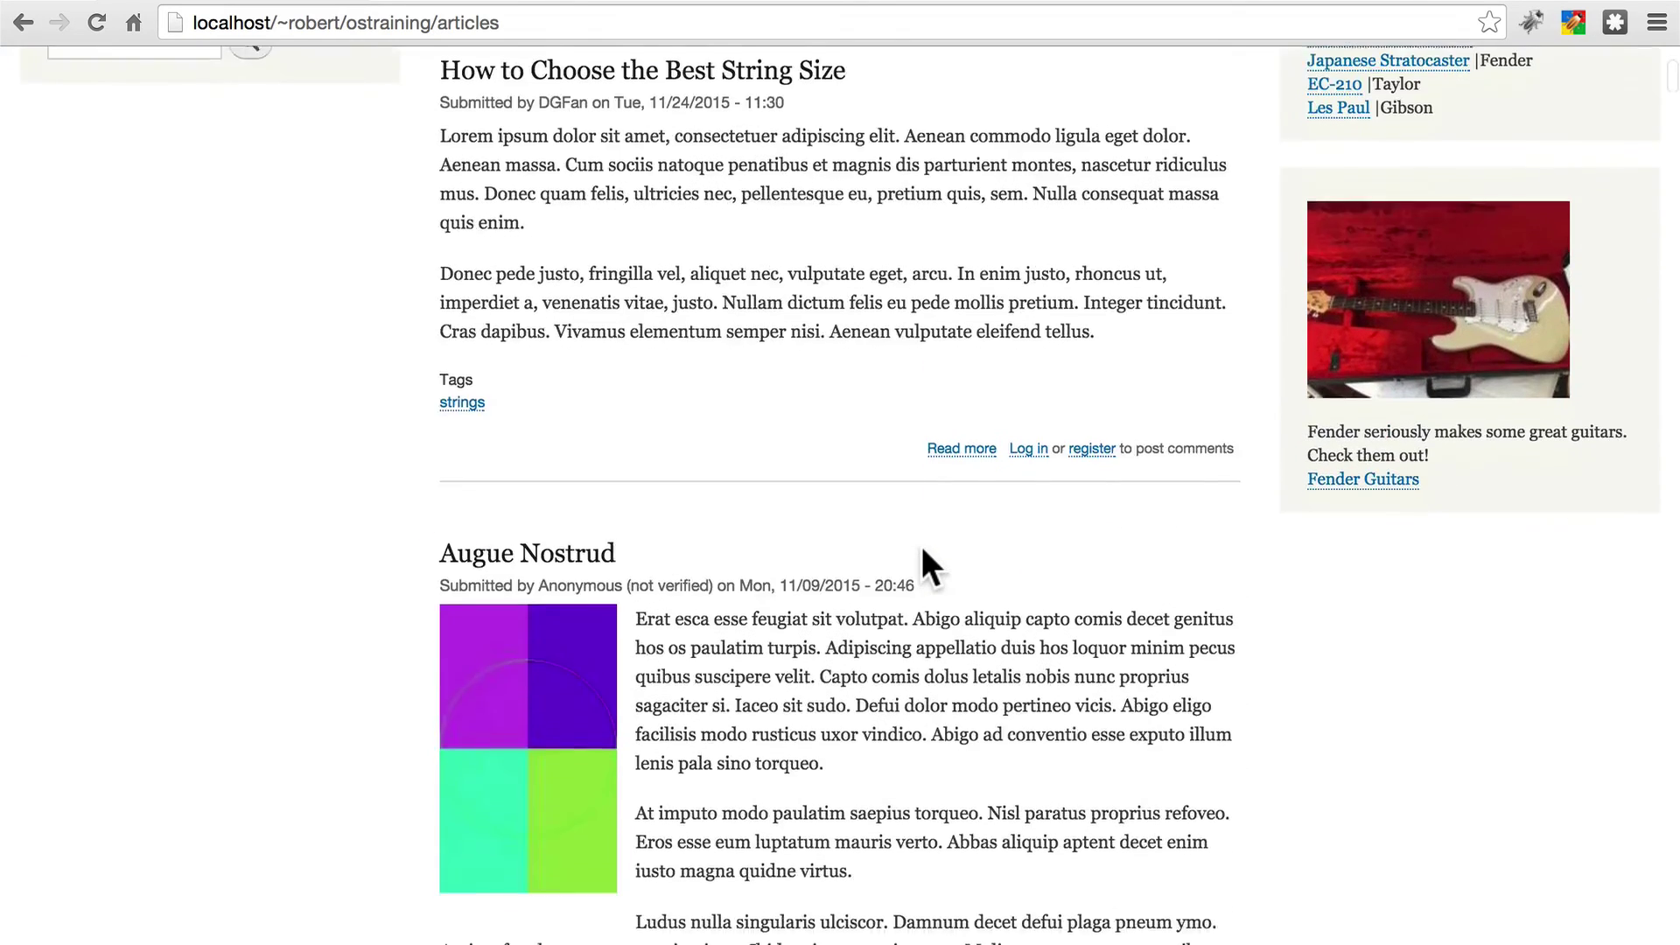
pyautogui.scroll(5, 921, 546)
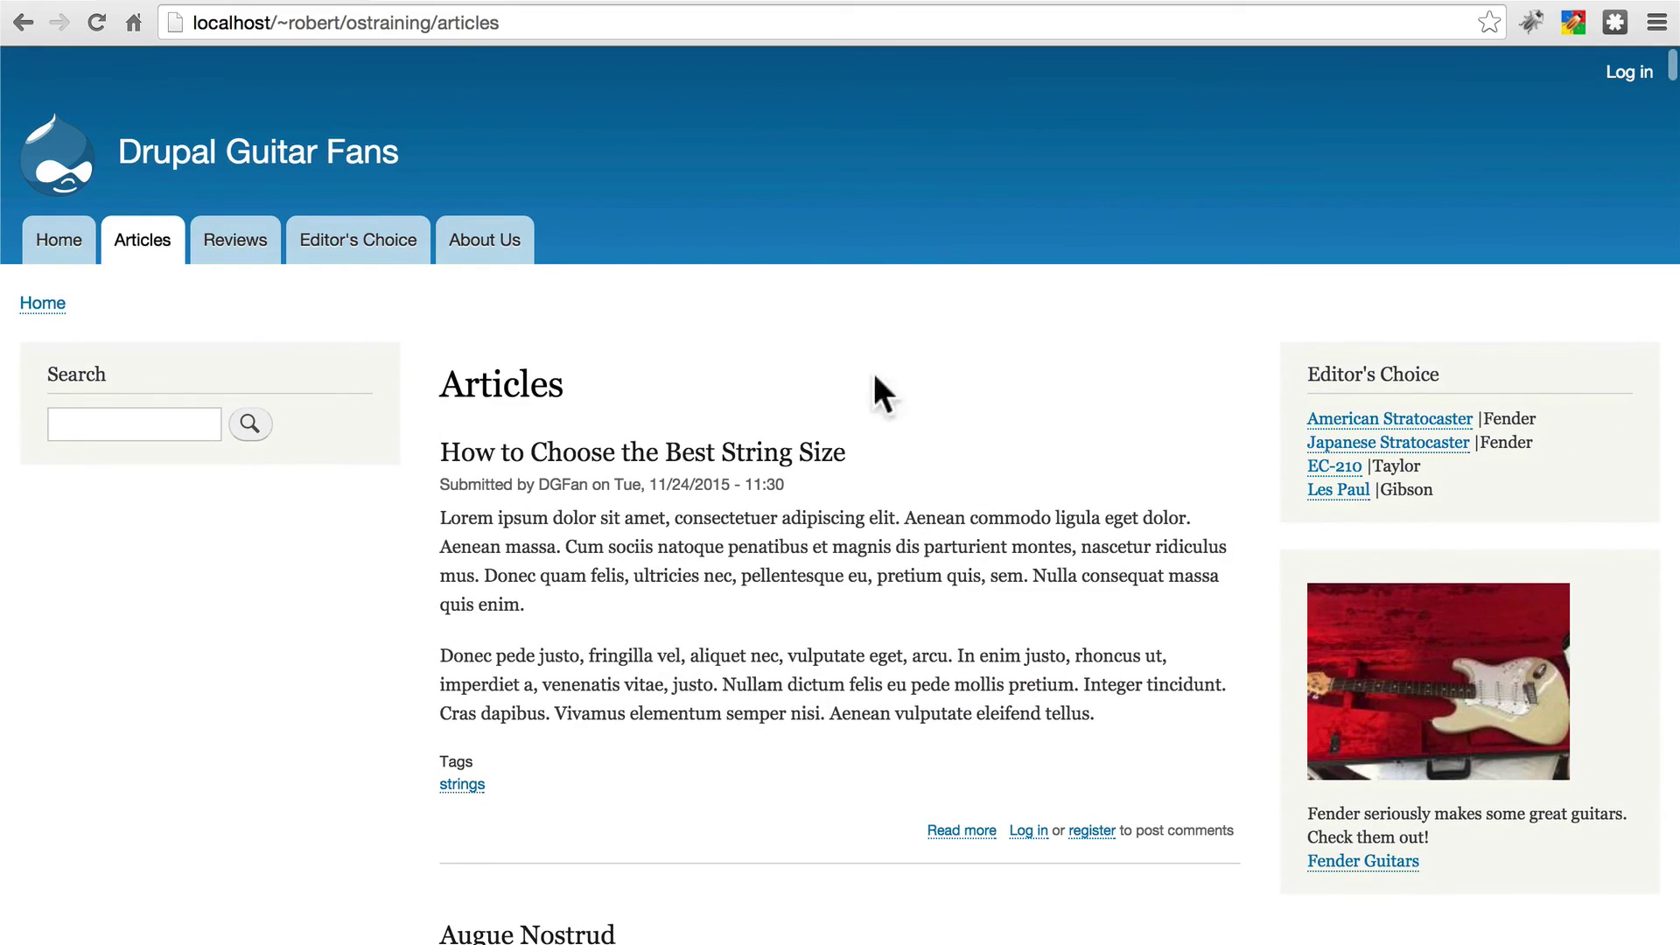
pyautogui.click(772, 461)
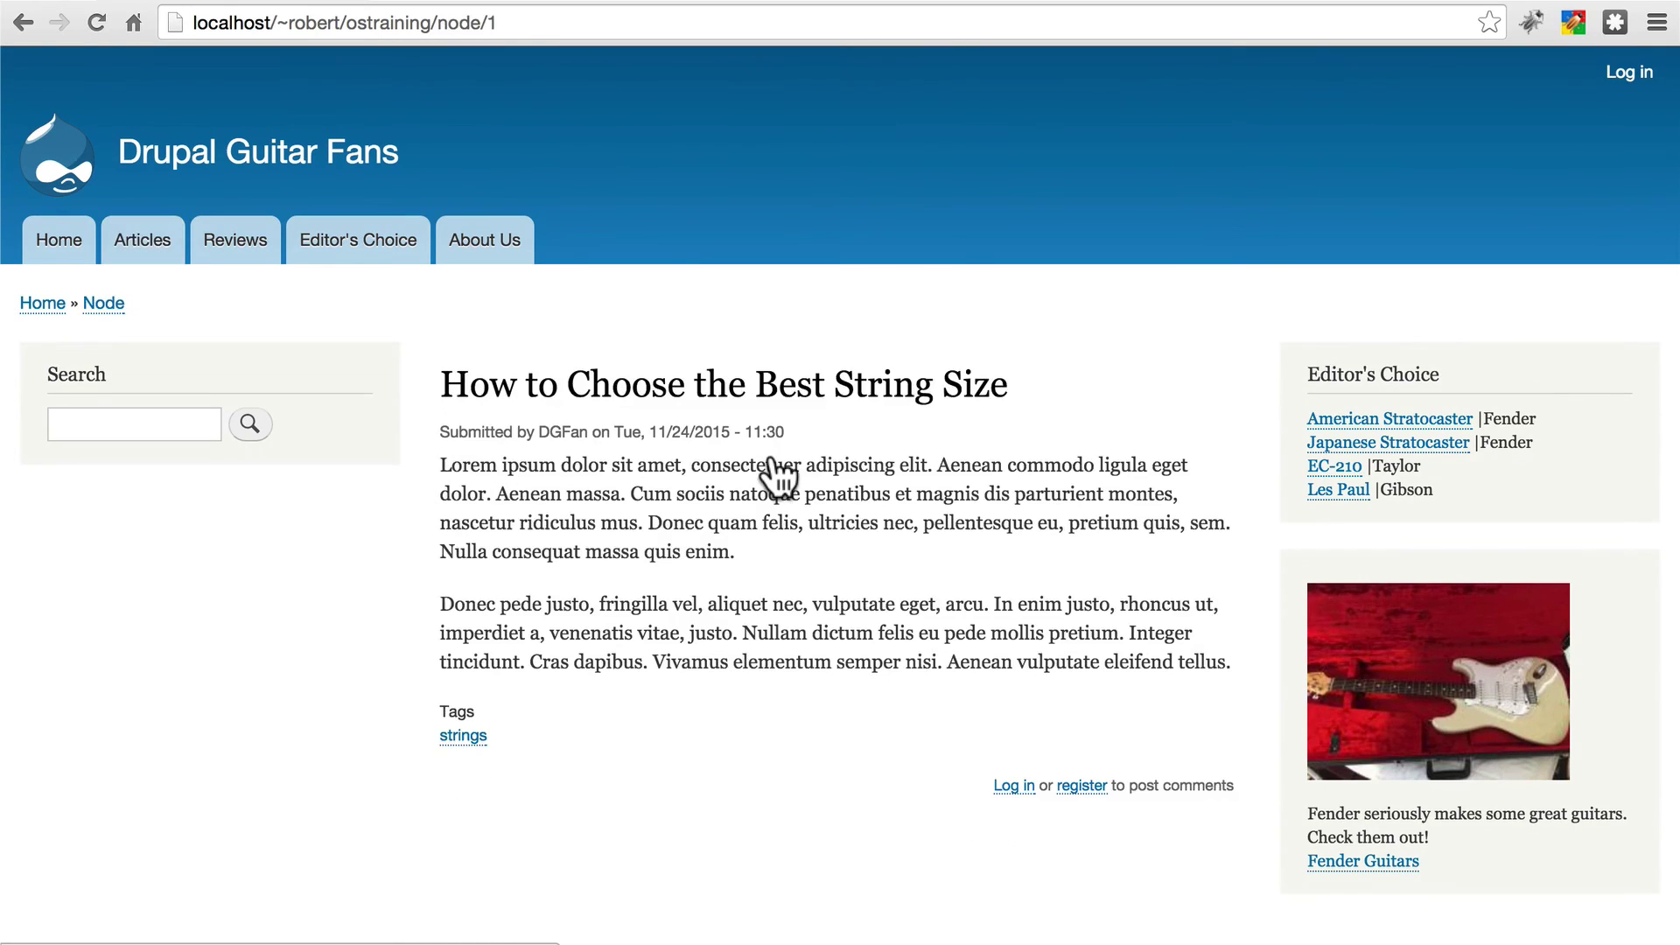
pyautogui.scroll(-3, 776, 476)
pyautogui.scroll(2, 778, 475)
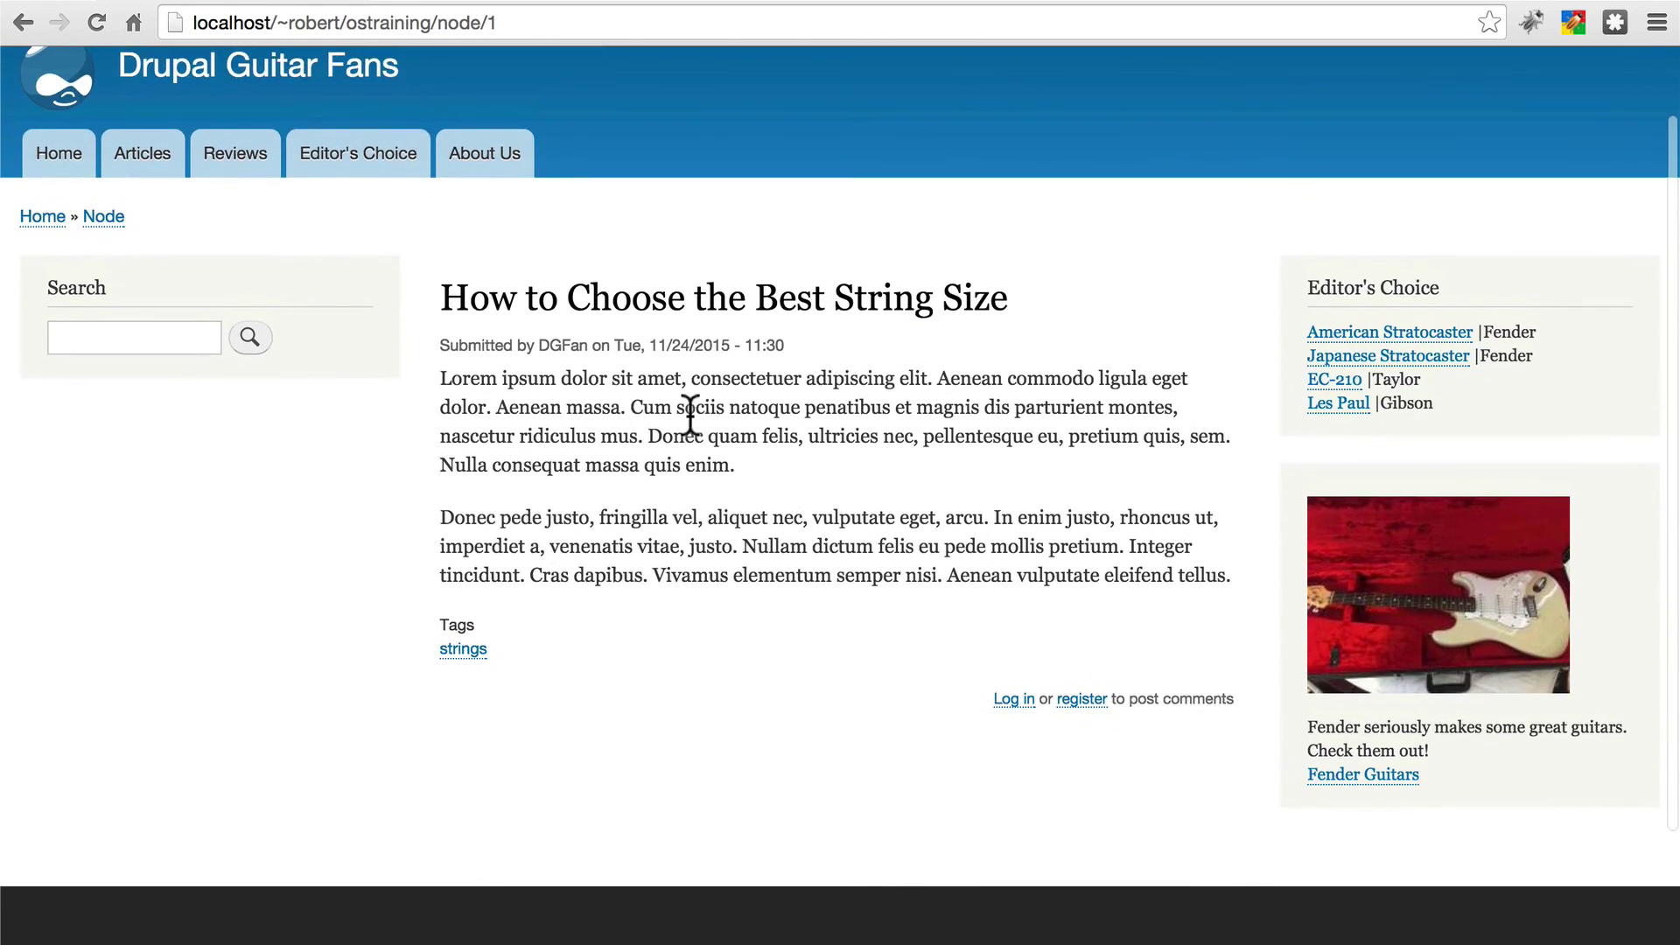
pyautogui.click(250, 161)
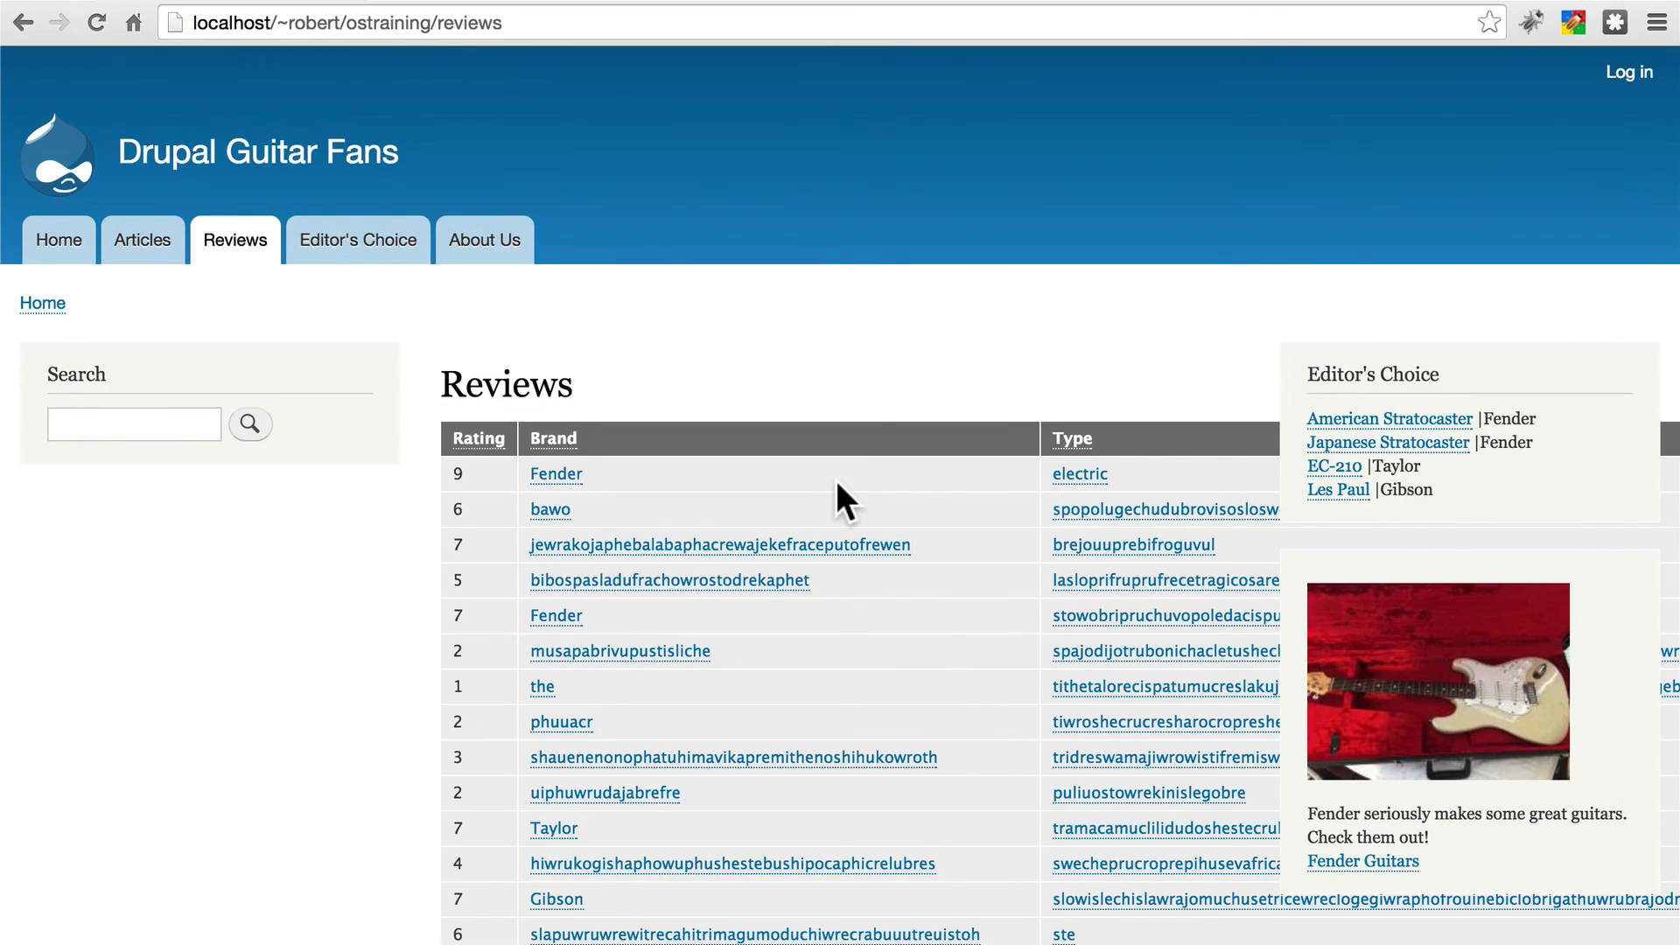
pyautogui.click(61, 248)
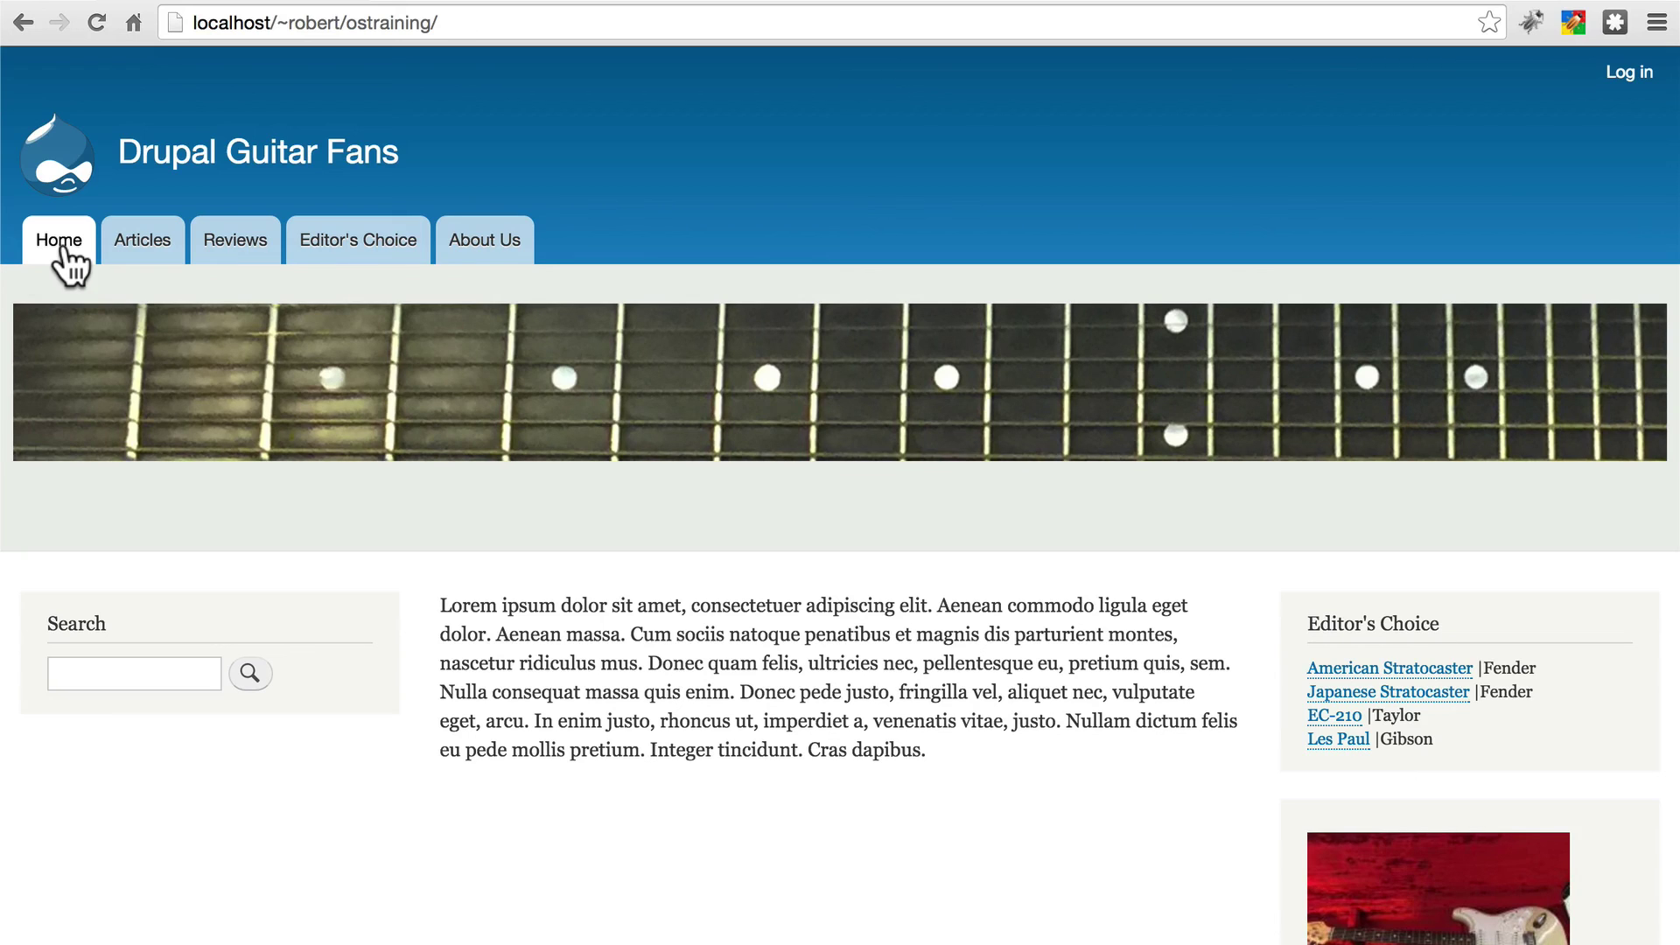
pyautogui.scroll(-3, 738, 423)
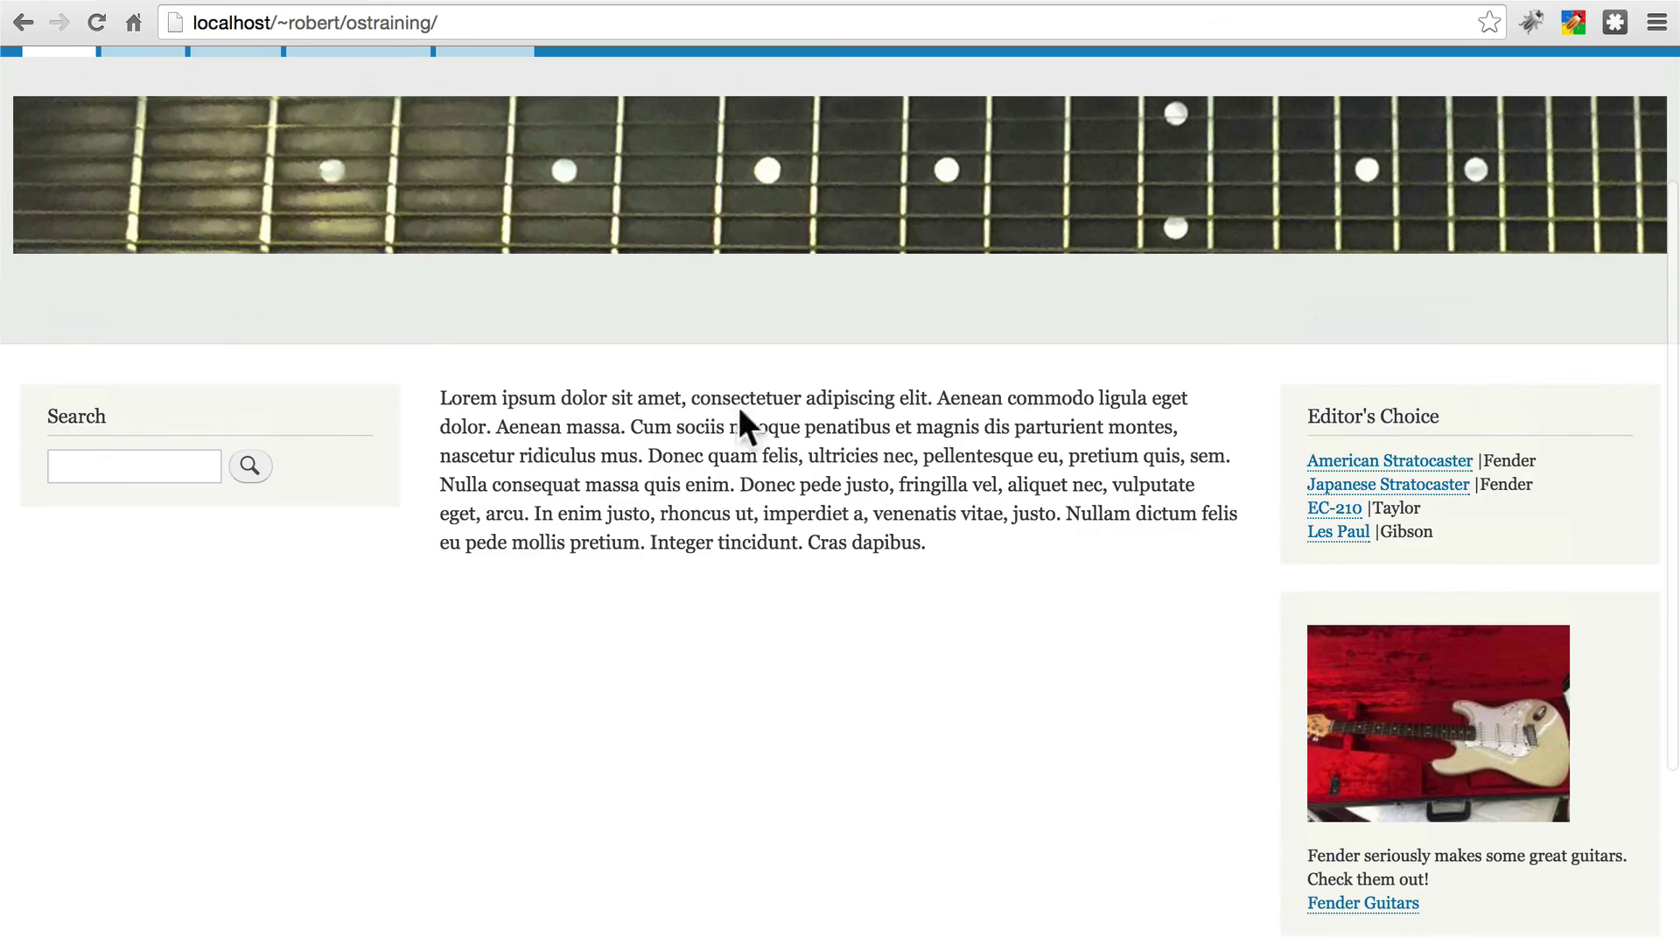
pyautogui.scroll(3, 633, 560)
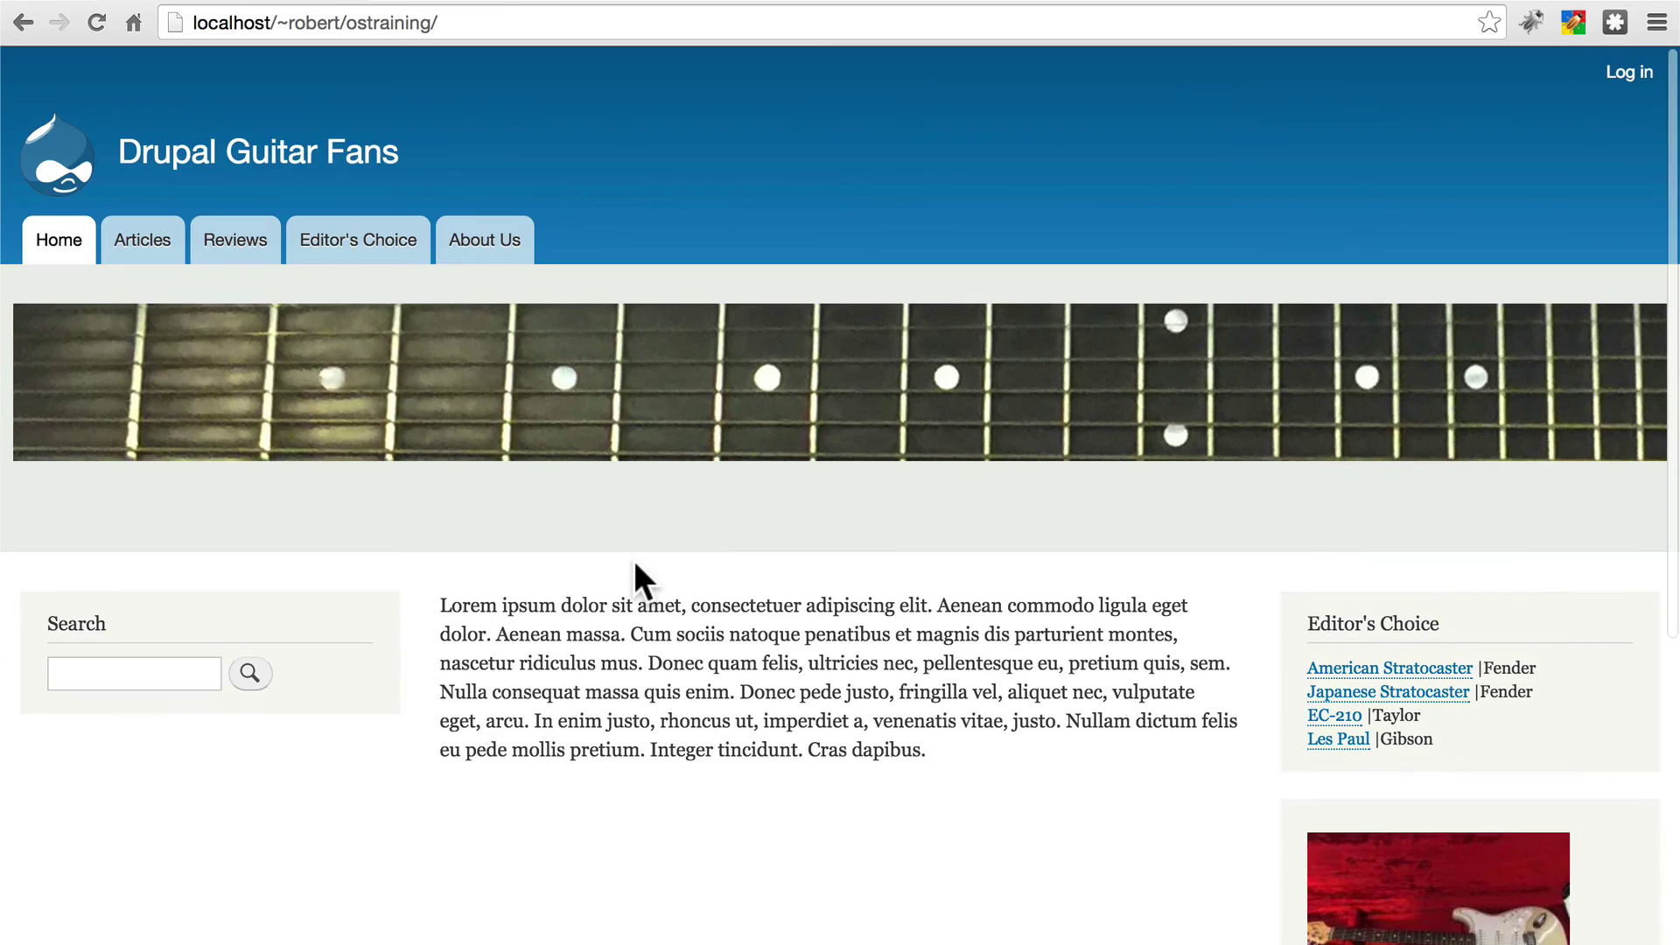